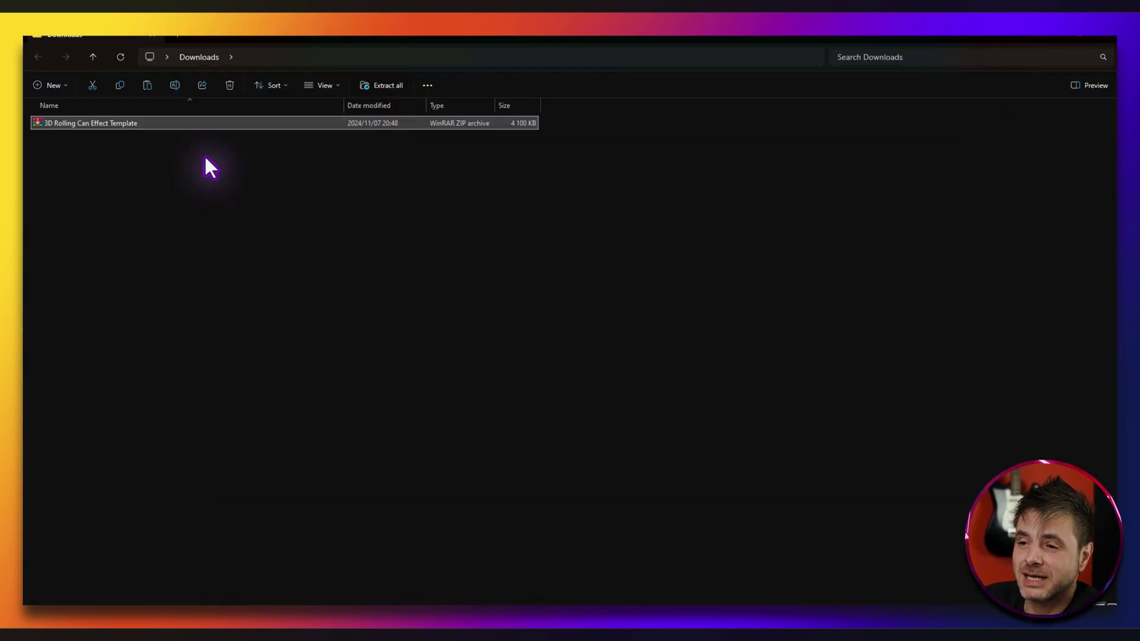
# Extract the 3D Rolling Can Effect Template archive into the Downloads folder and select the extracted template file
pyautogui.rightClick(80, 123)
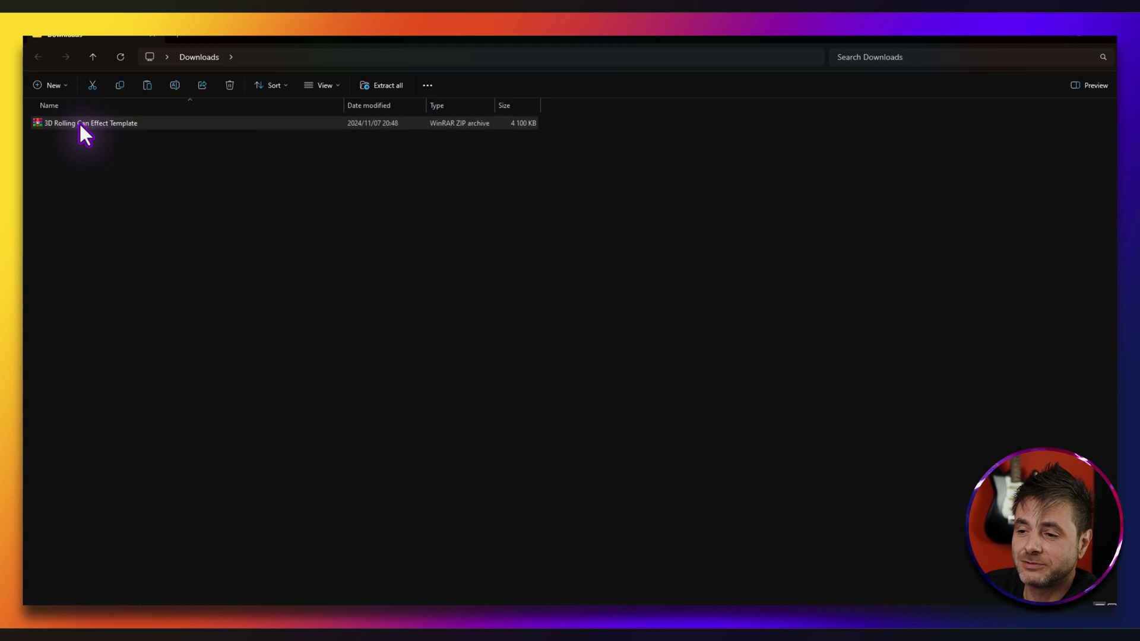
pyautogui.moveTo(170, 330)
pyautogui.click(289, 388)
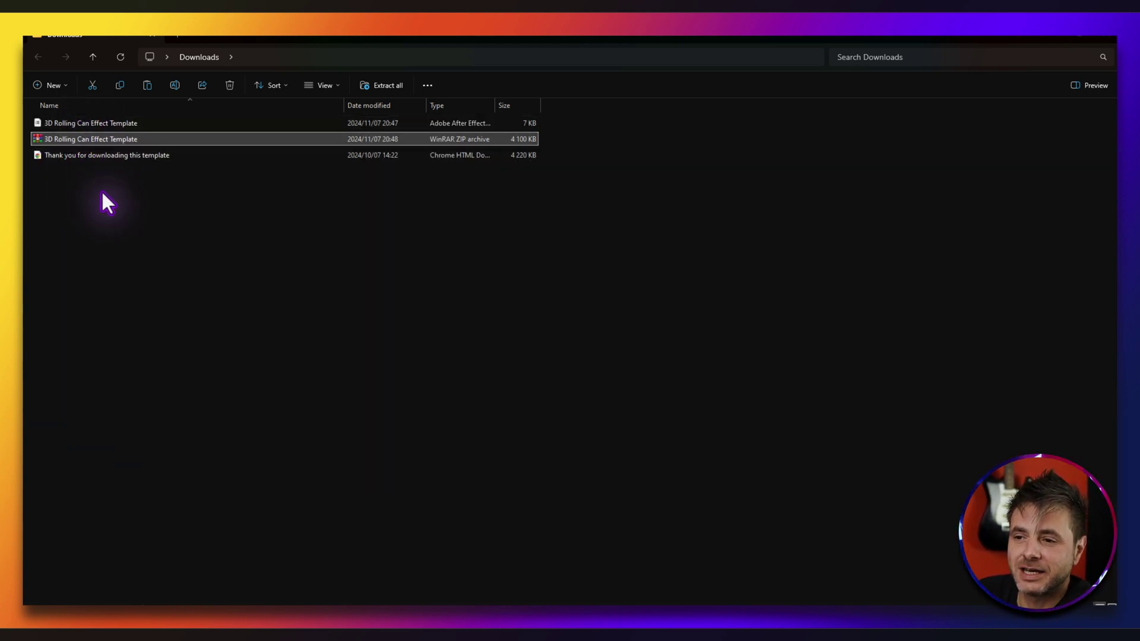
pyautogui.click(86, 152)
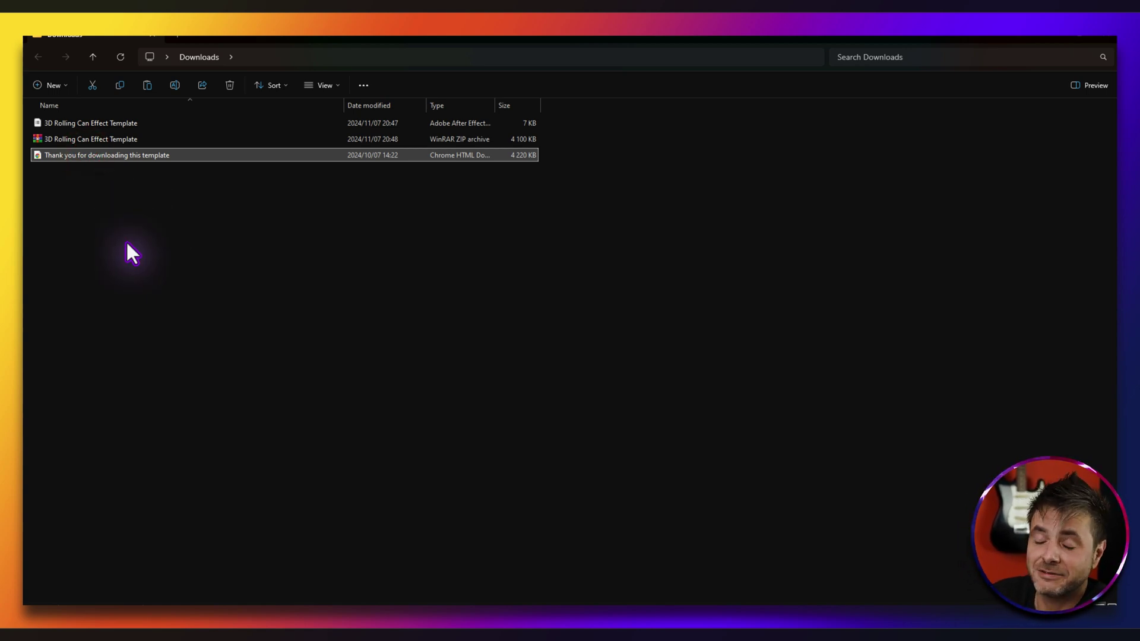
pyautogui.click(105, 121)
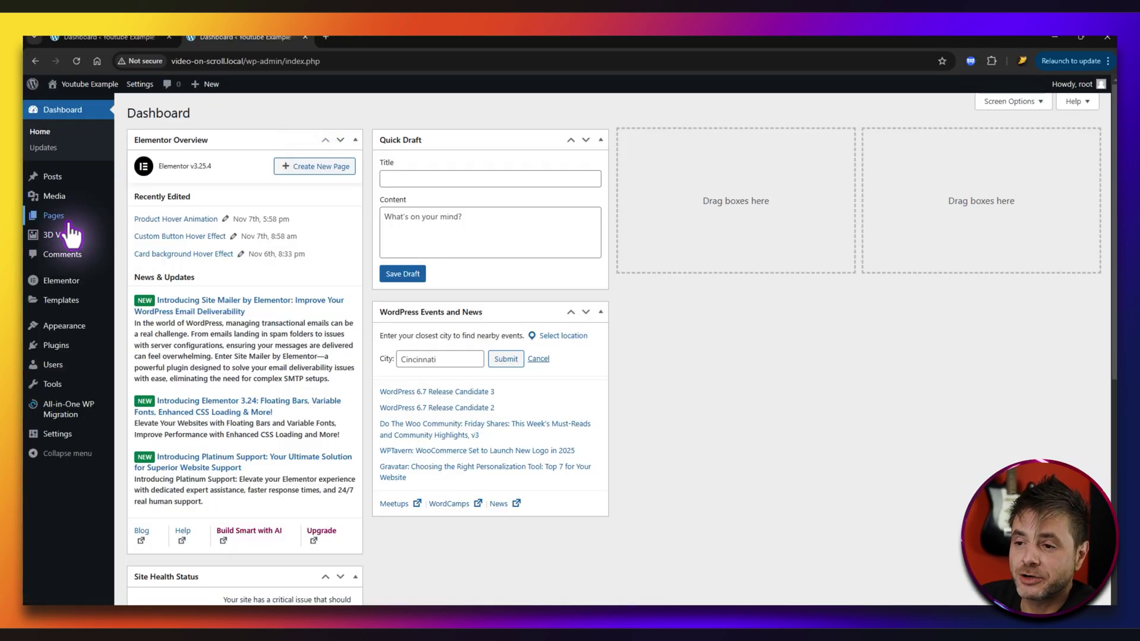
# In the Elementor editor for the 3d can rolling example page, import the extracted 3D Rolling Can Effect Template file and insert it
pyautogui.moveTo(57, 217)
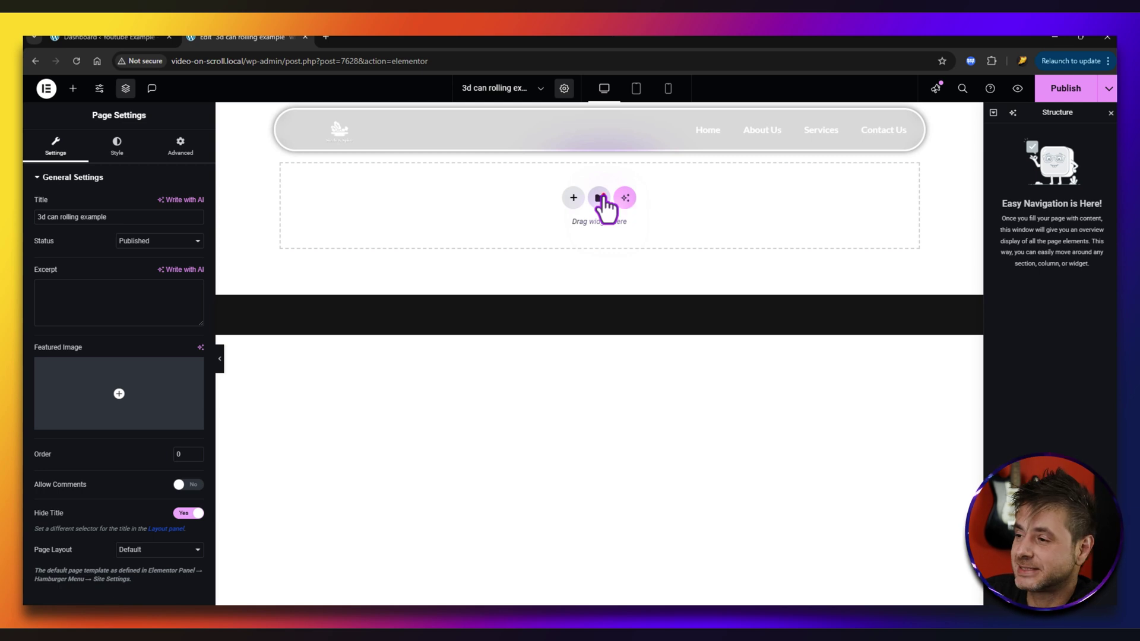
pyautogui.click(600, 199)
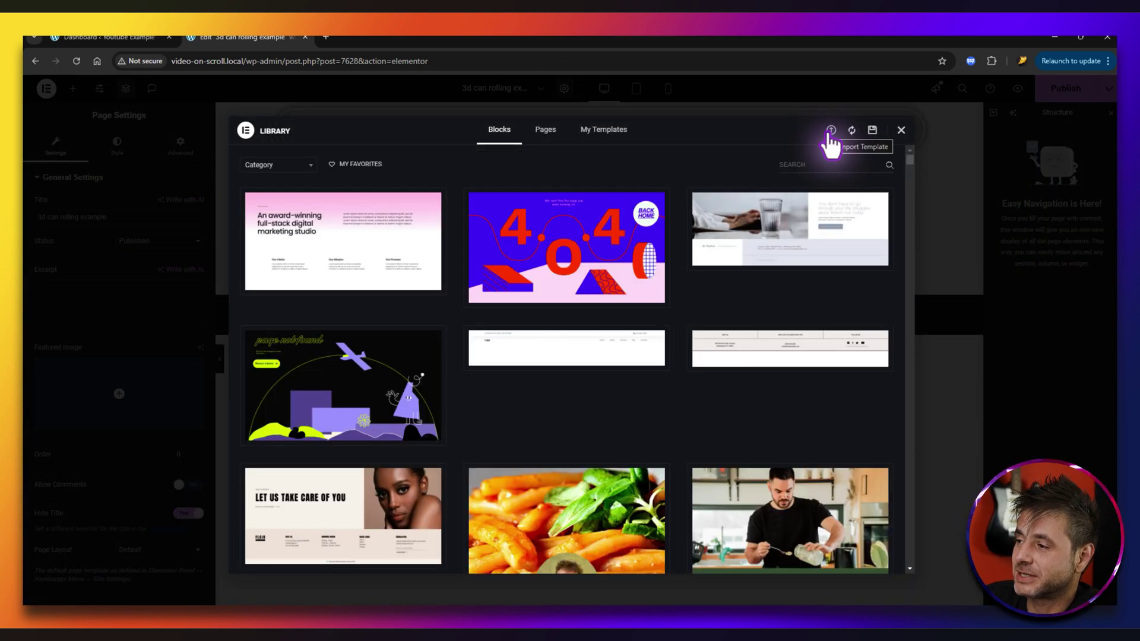
pyautogui.click(831, 132)
pyautogui.hotkey('alt', 'Tab')
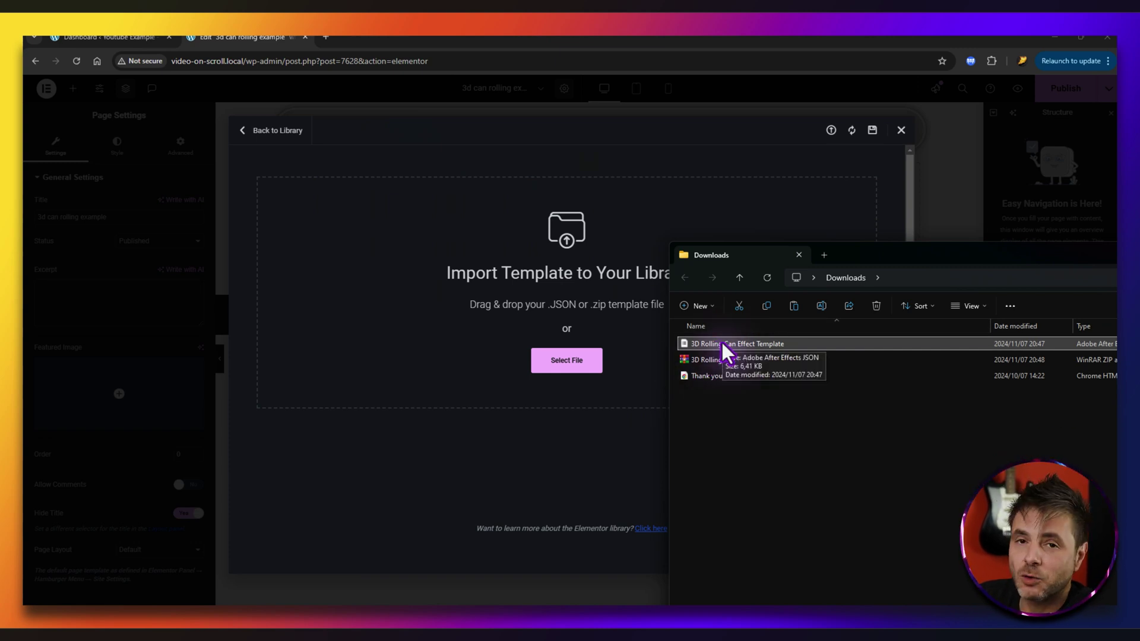
pyautogui.moveTo(738, 345); pyautogui.dragTo(501, 395)
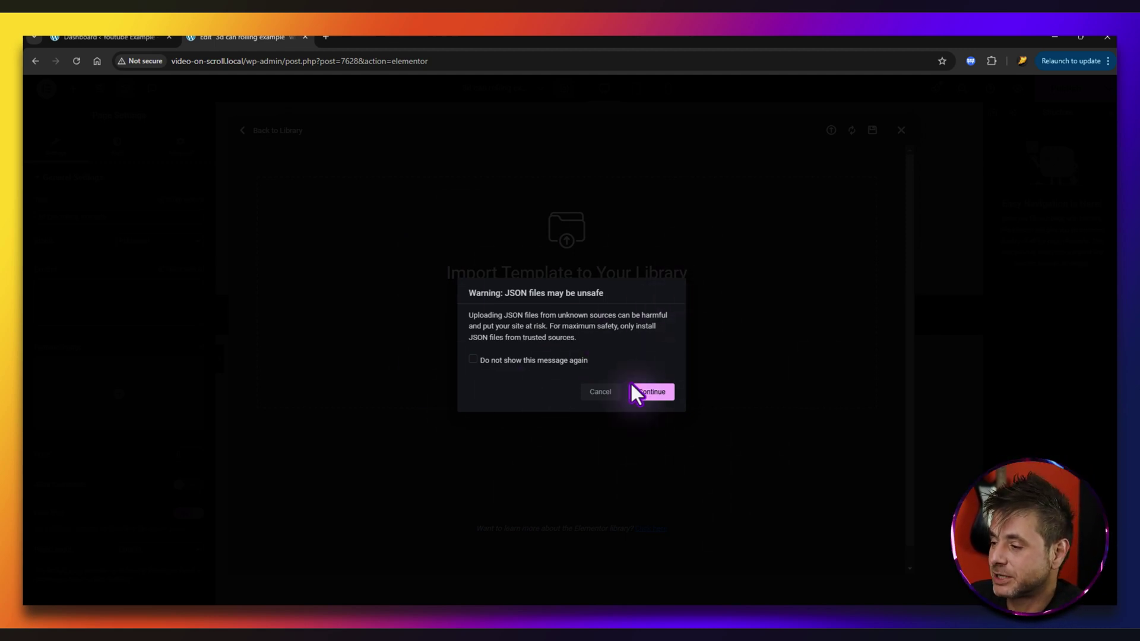
pyautogui.click(648, 398)
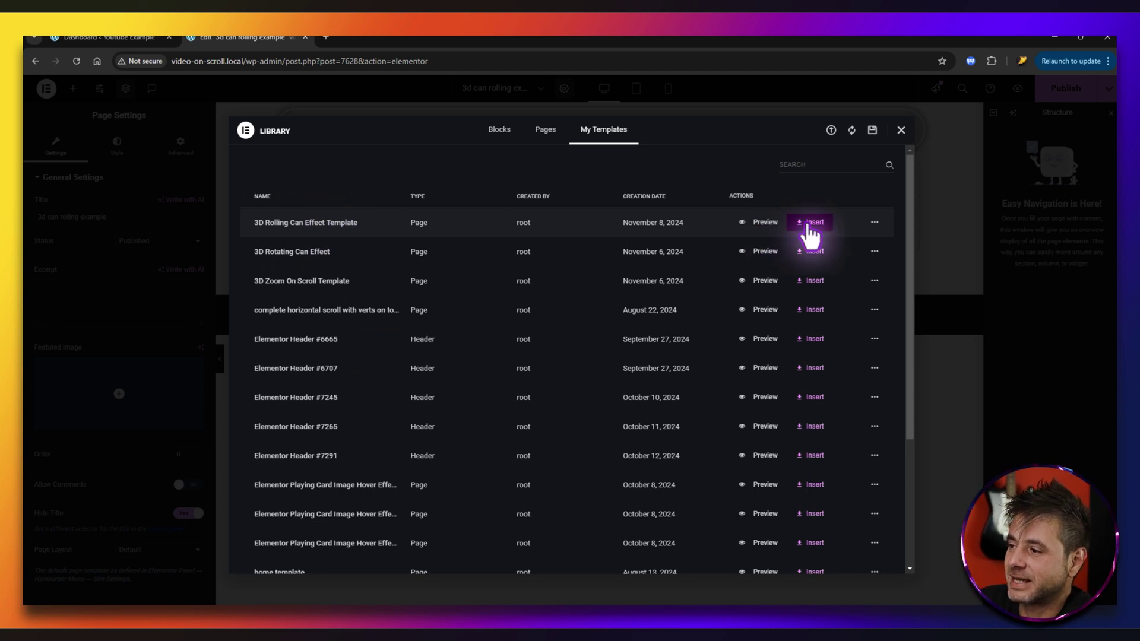
pyautogui.click(809, 226)
pyautogui.press('Return')
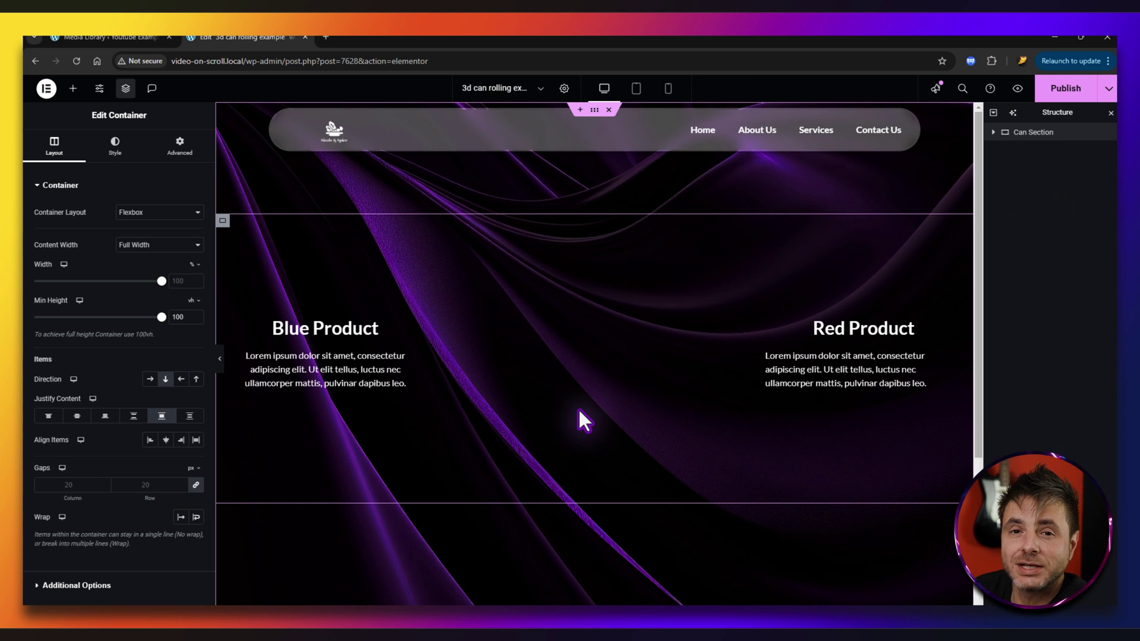
# Open the custom CSS of the Blue Can container inside Can Section and select its mask-image URL
pyautogui.click(993, 131)
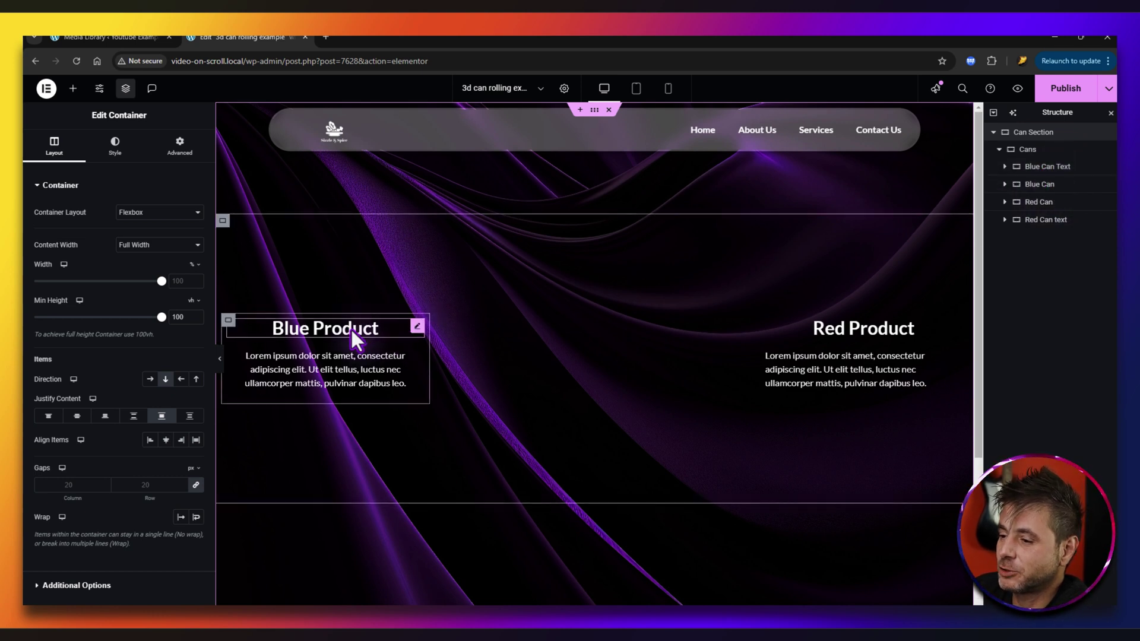
pyautogui.click(1027, 184)
pyautogui.click(178, 143)
pyautogui.scroll(-3, 136, 280)
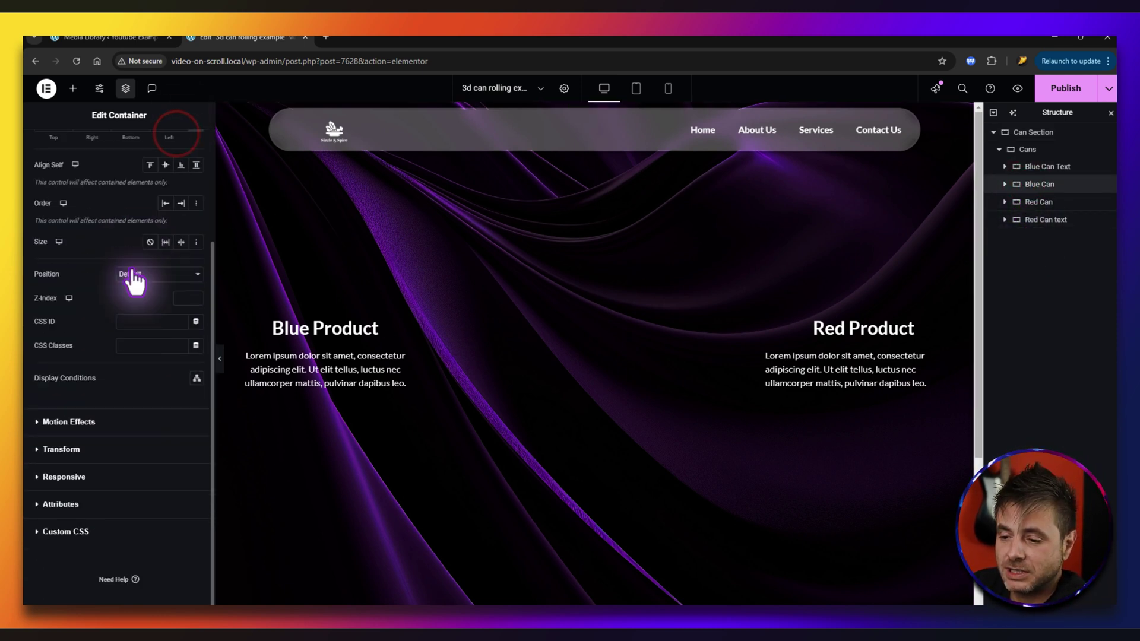
pyautogui.click(70, 532)
pyautogui.moveTo(124, 396); pyautogui.dragTo(129, 373)
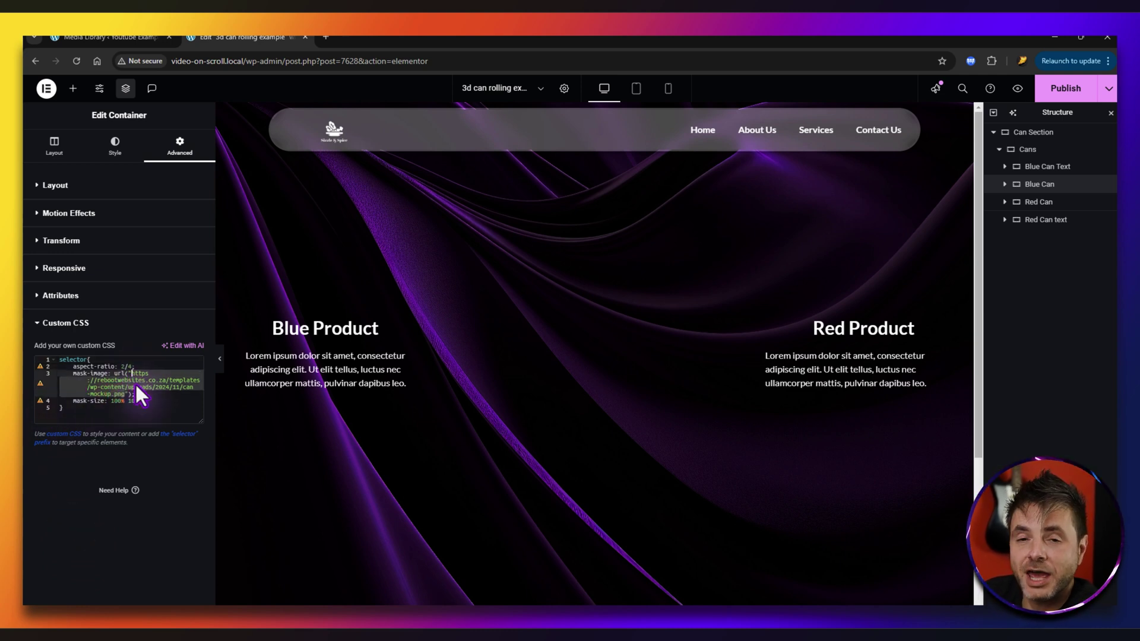
# Copy the can-mockup.png file URL from the media library and replace Blue Can's mask-image URL with it
pyautogui.click(111, 37)
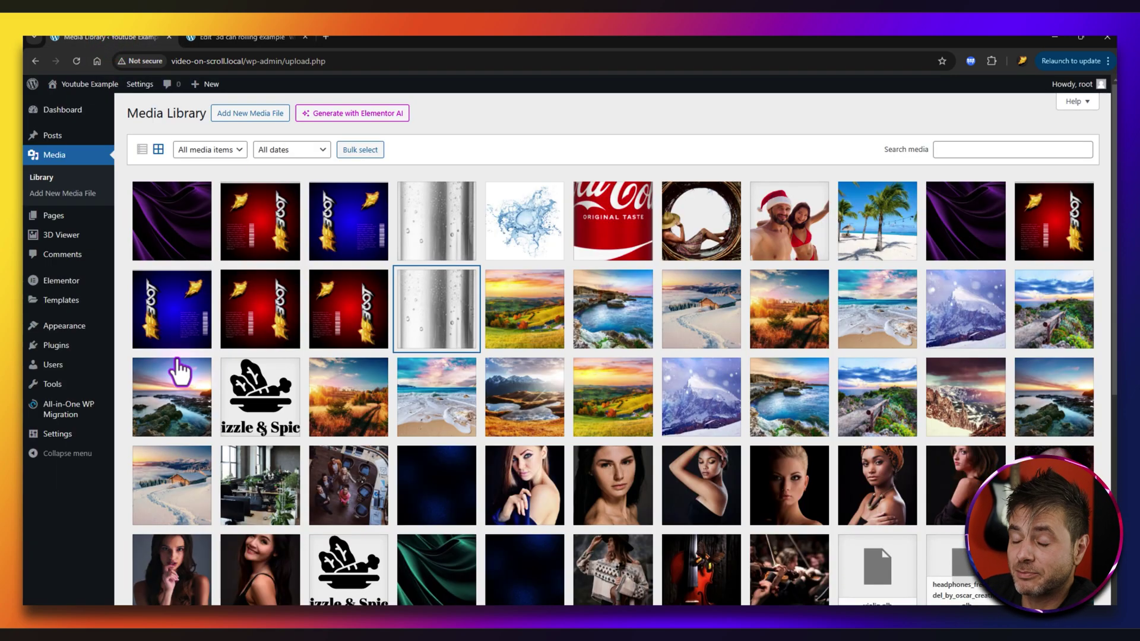
pyautogui.click(418, 207)
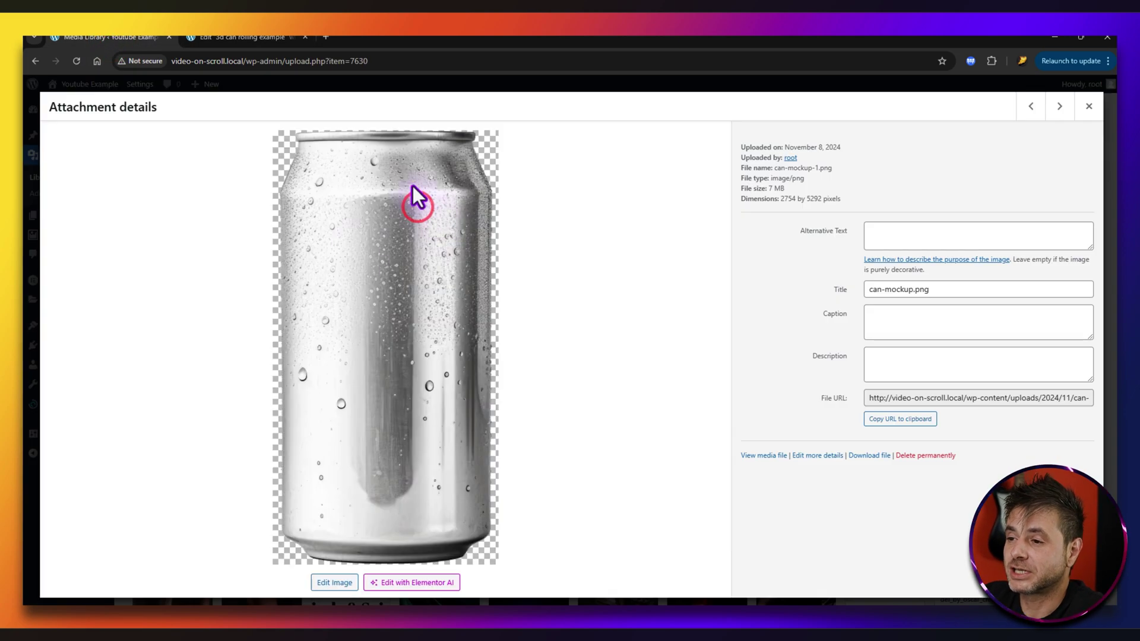
pyautogui.click(913, 422)
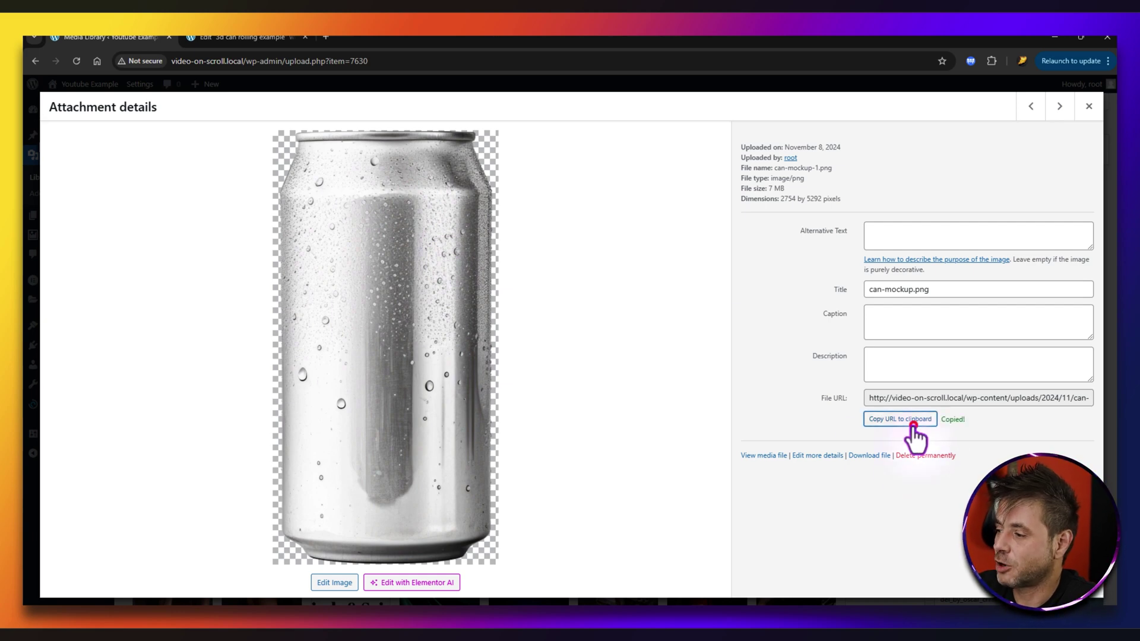
pyautogui.click(240, 37)
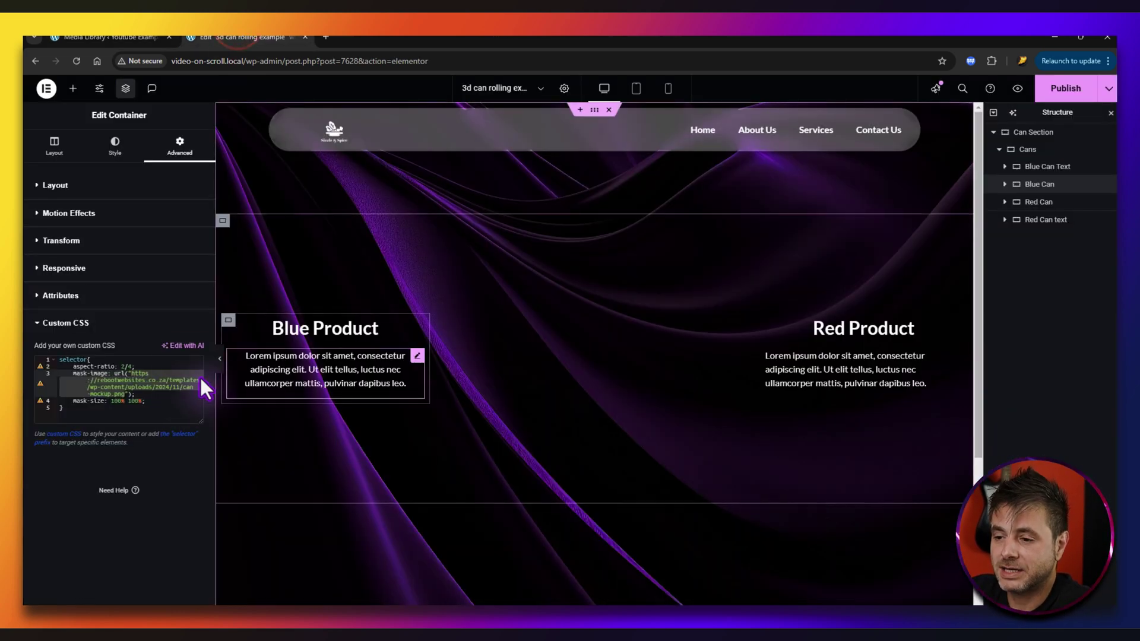
pyautogui.click(123, 396)
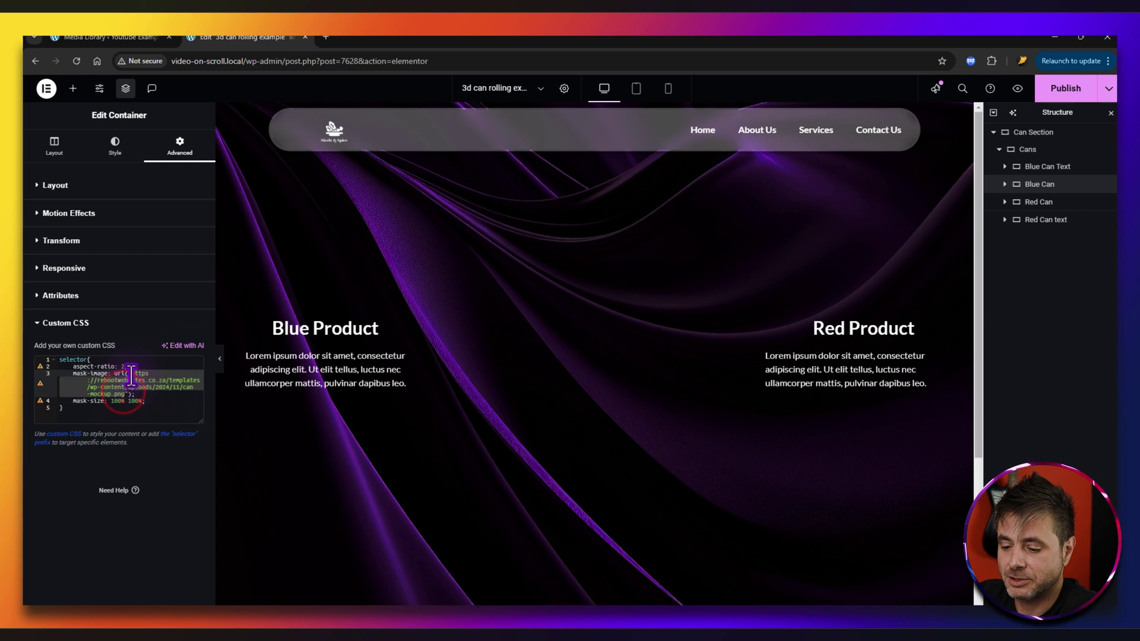
pyautogui.hotkey('ctrl', 'v')
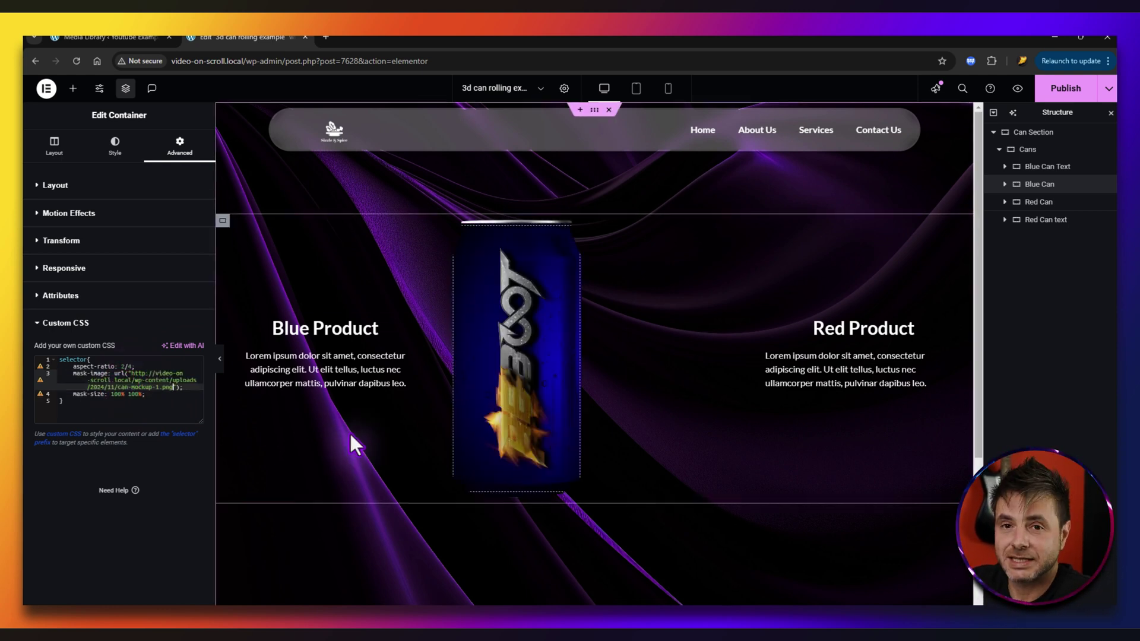
# Replace the mask-image URL in the Red Can container's custom CSS with the copied can-mockup URL
pyautogui.click(1036, 202)
pyautogui.click(178, 144)
pyautogui.scroll(-3, 100, 522)
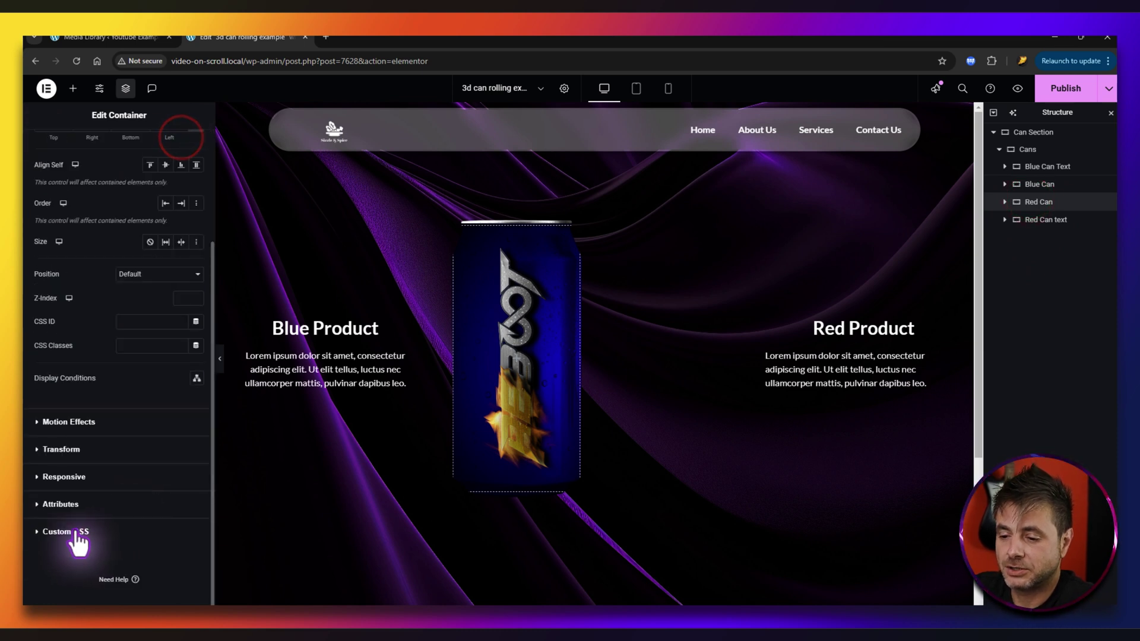
pyautogui.click(78, 529)
pyautogui.moveTo(124, 399); pyautogui.dragTo(132, 374)
pyautogui.hotkey('ctrl', 'v')
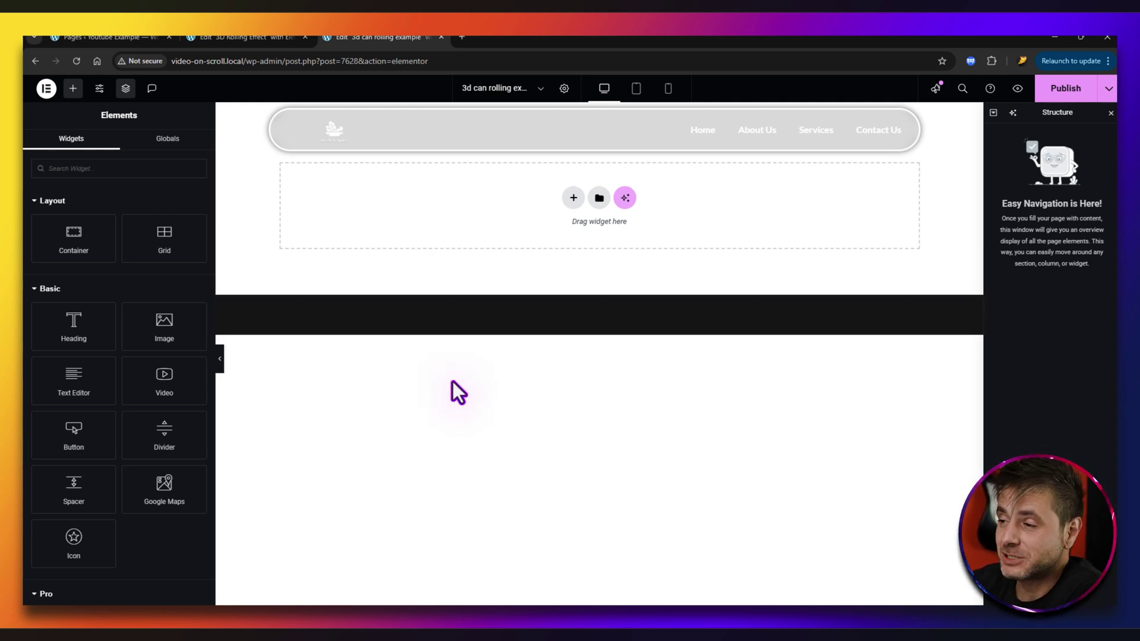
# Add a flexbox container with a single-column, downward structure to the empty page
pyautogui.click(571, 199)
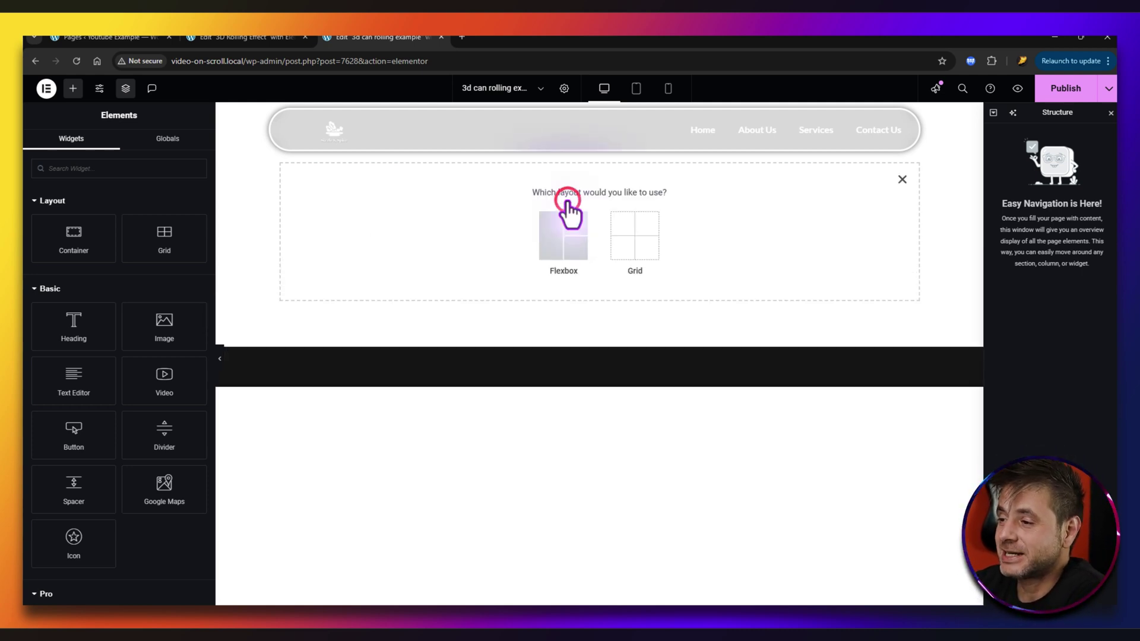
pyautogui.click(546, 234)
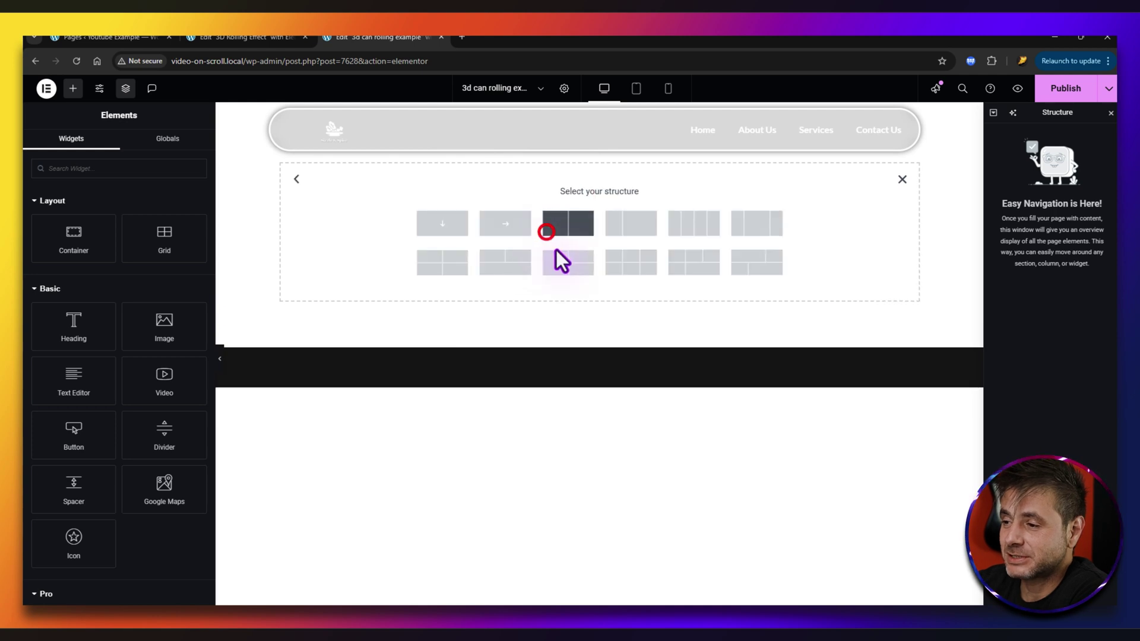
pyautogui.click(433, 219)
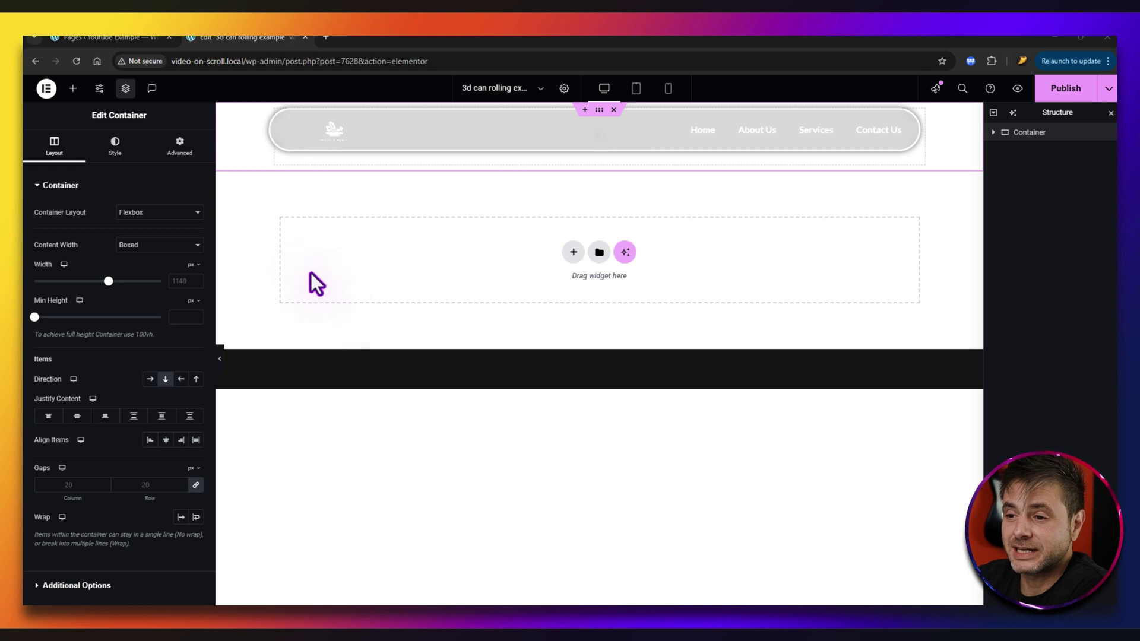
# Set the container's content width to Full Width, its width to 100% and its minimum height to 100 vh
pyautogui.click(129, 245)
pyautogui.click(126, 273)
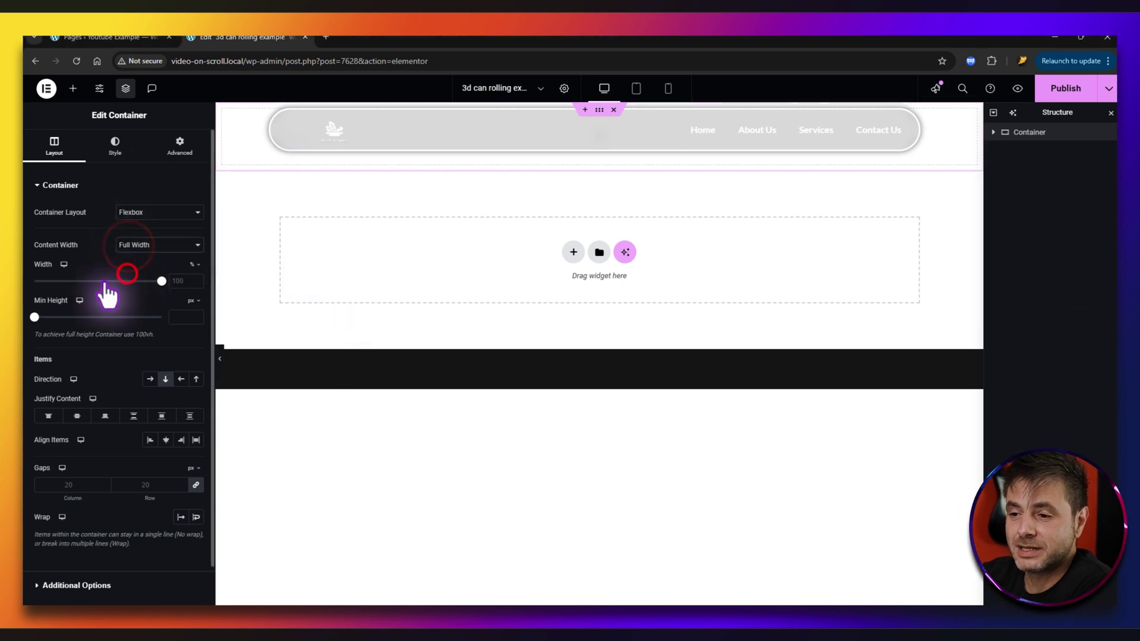
pyautogui.click(161, 281)
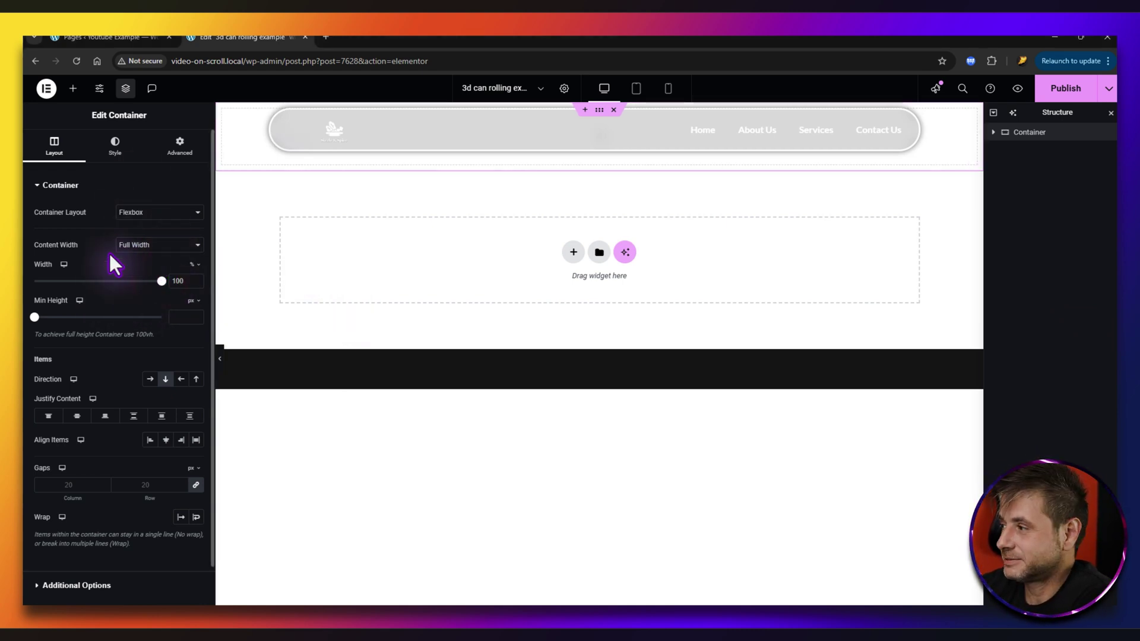
pyautogui.click(191, 301)
pyautogui.click(191, 351)
pyautogui.click(175, 316)
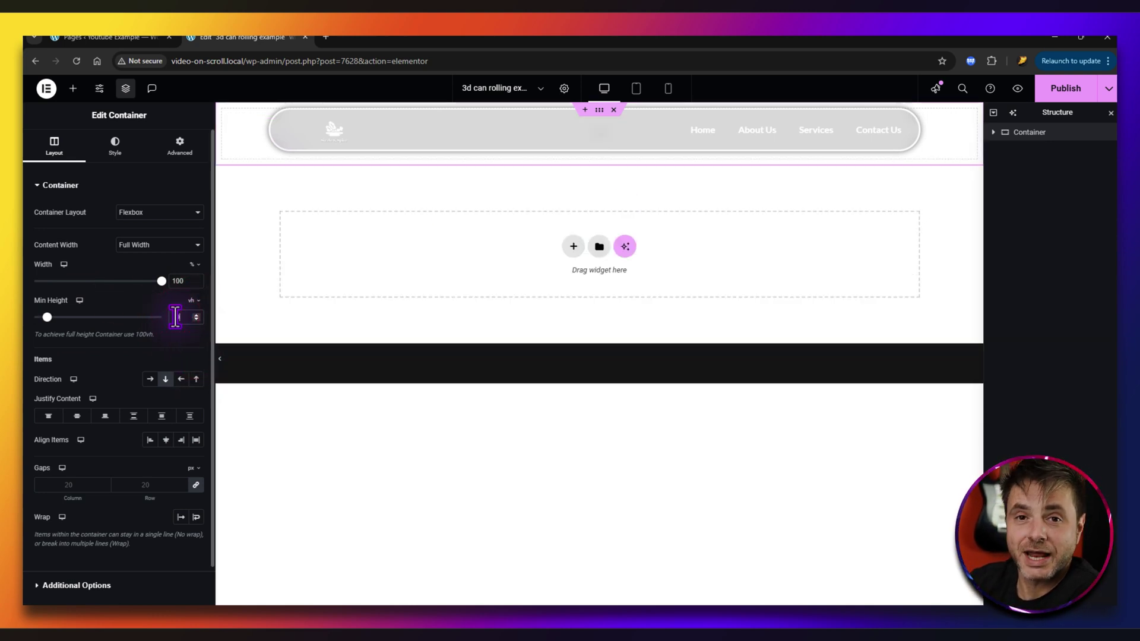
pyautogui.write('100')
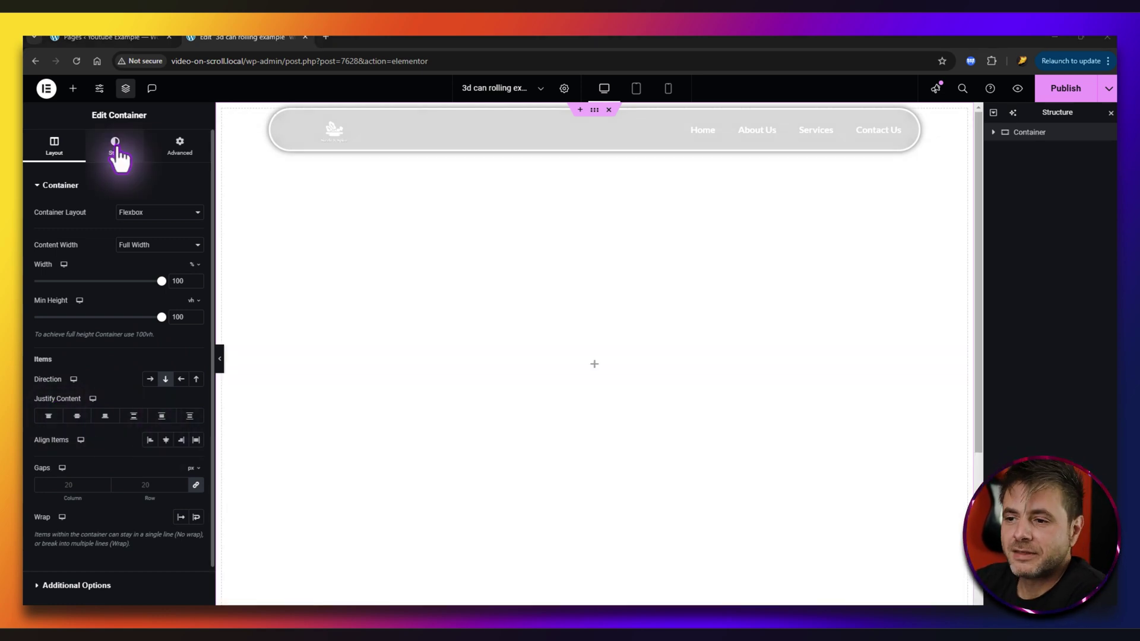
# Give the container a gradient background from white to grey #A8A8A8
pyautogui.click(114, 147)
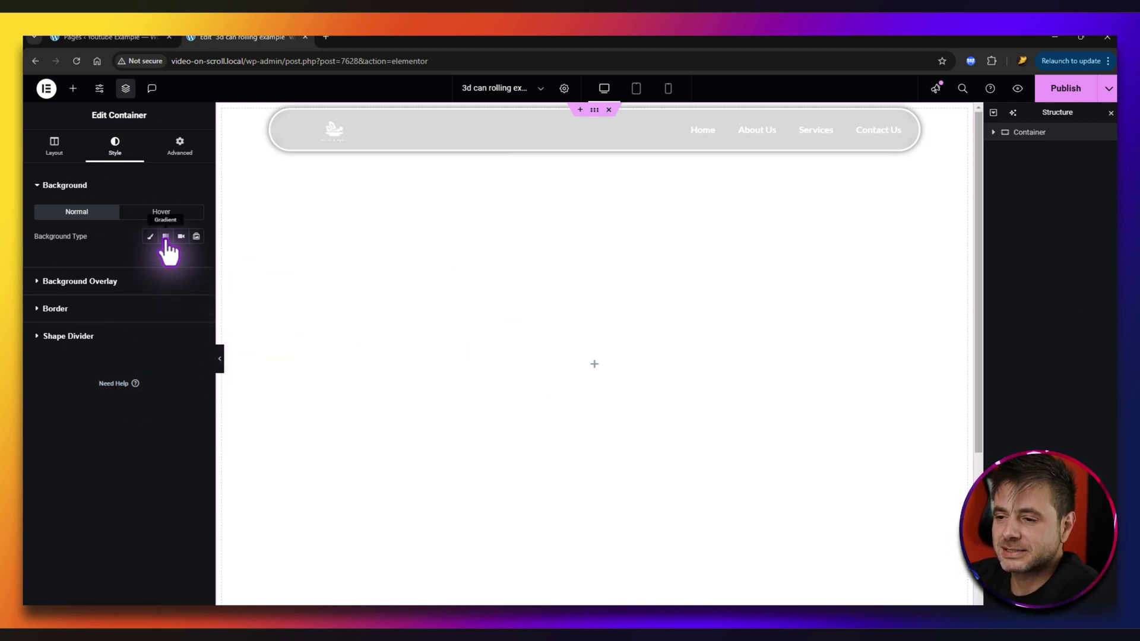
pyautogui.click(166, 236)
pyautogui.click(196, 317)
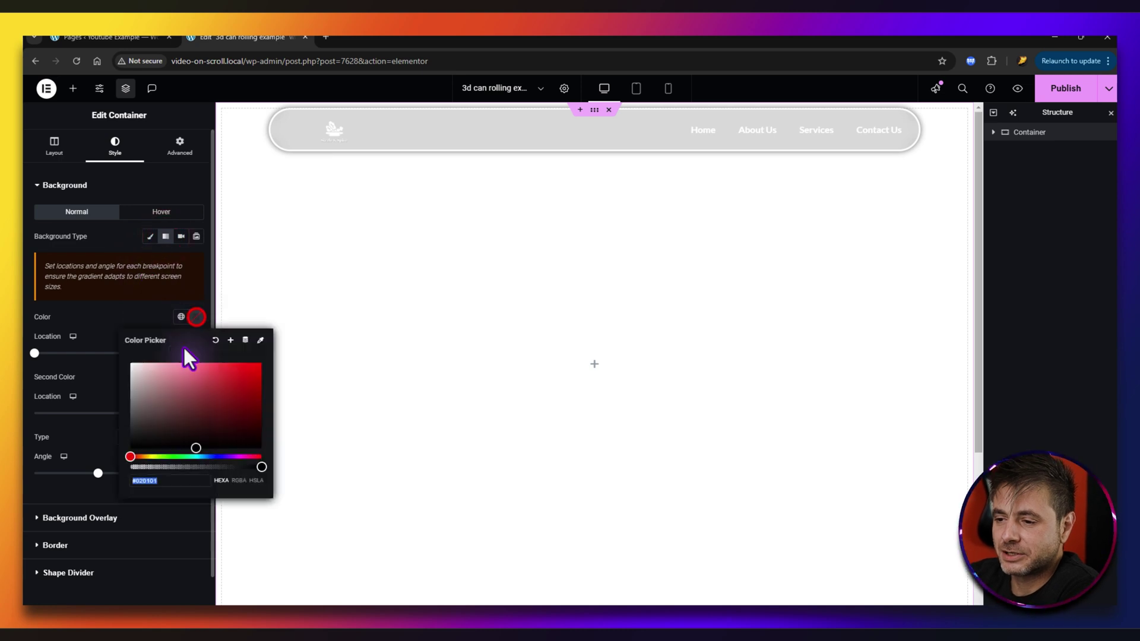
pyautogui.moveTo(172, 371); pyautogui.dragTo(118, 349)
pyautogui.click(133, 308)
pyautogui.click(196, 378)
pyautogui.moveTo(132, 428); pyautogui.dragTo(120, 451)
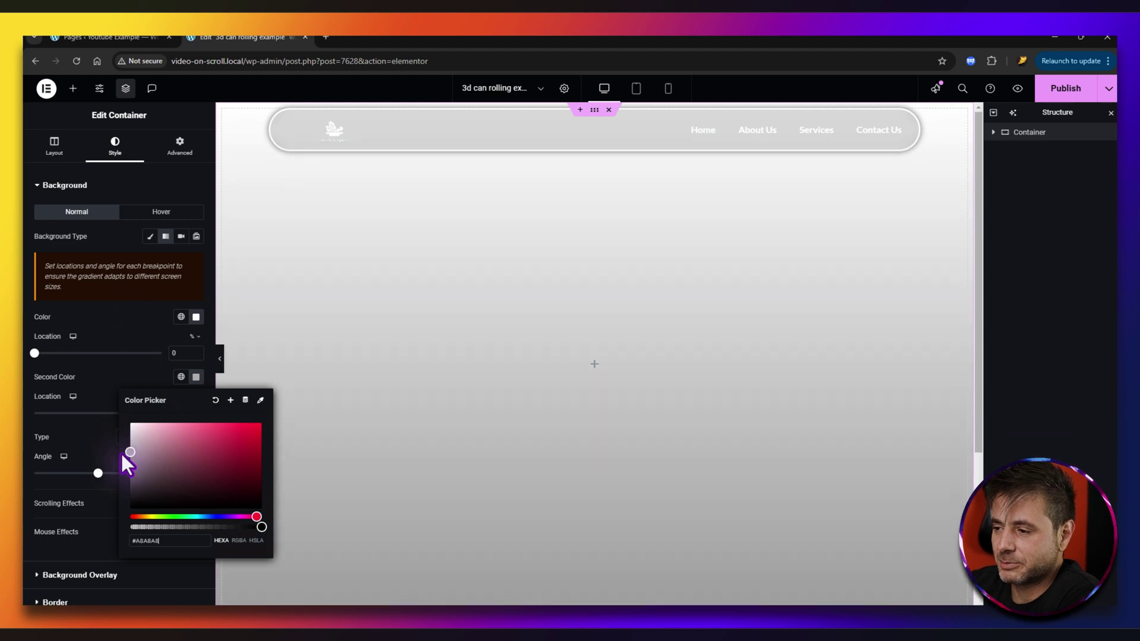
pyautogui.click(108, 366)
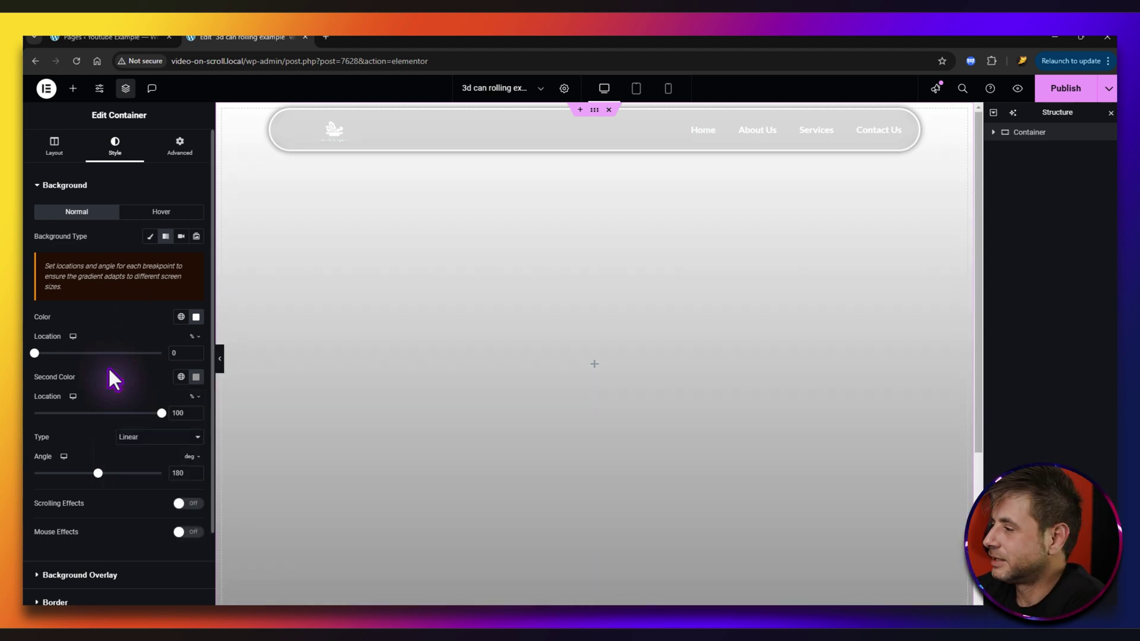
# Rename the container in the structure as "Can Section"
pyautogui.click(1035, 137)
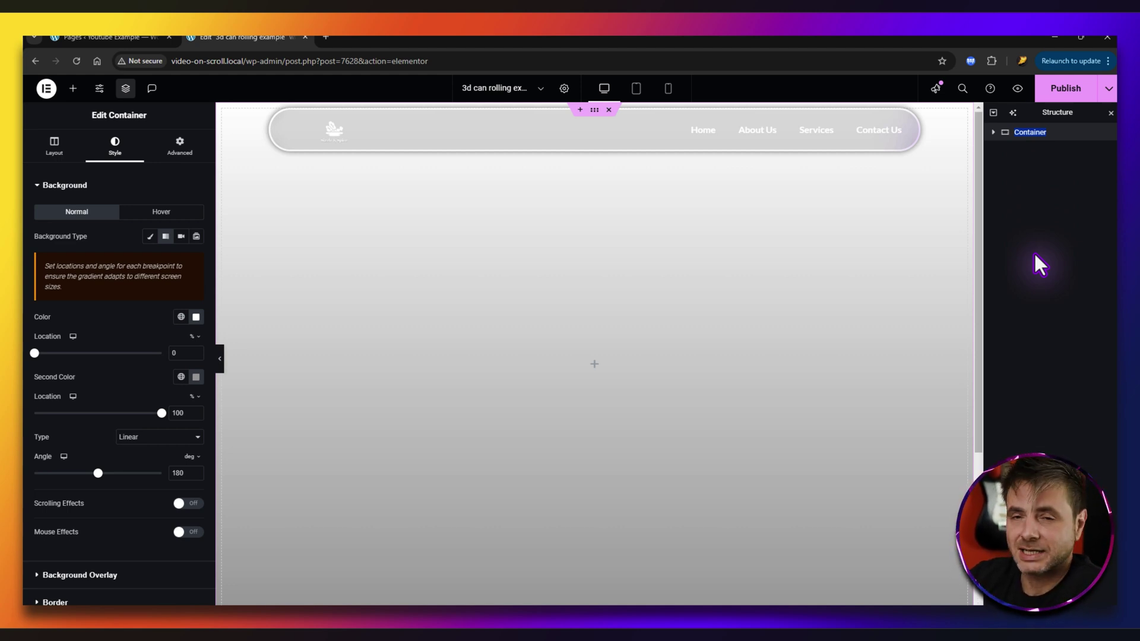
pyautogui.write('Can Section')
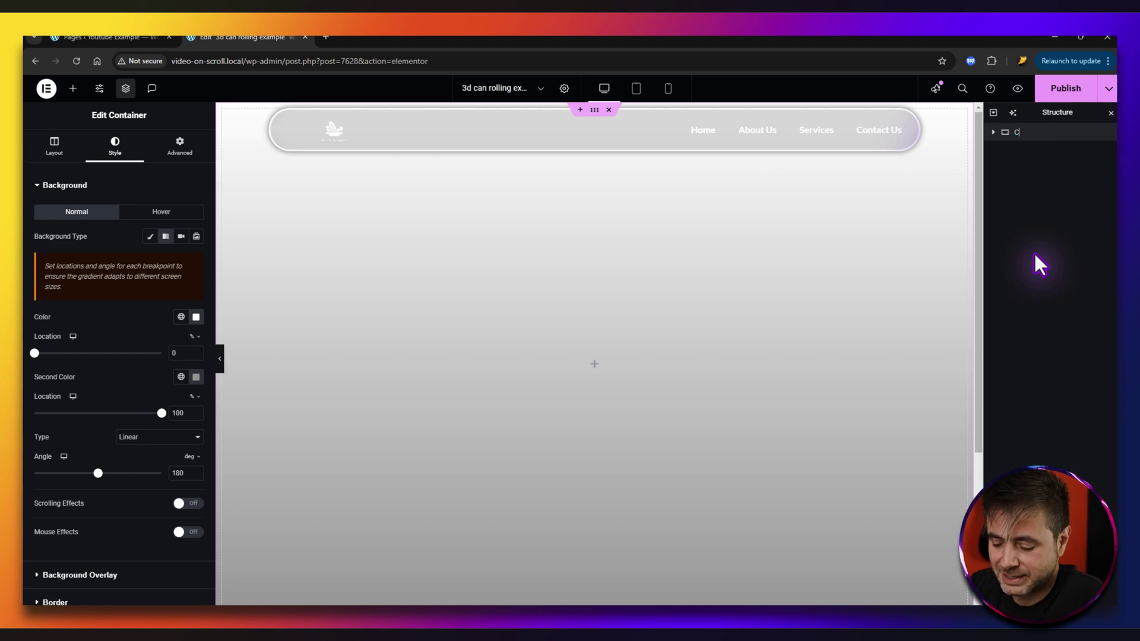
pyautogui.press('Return')
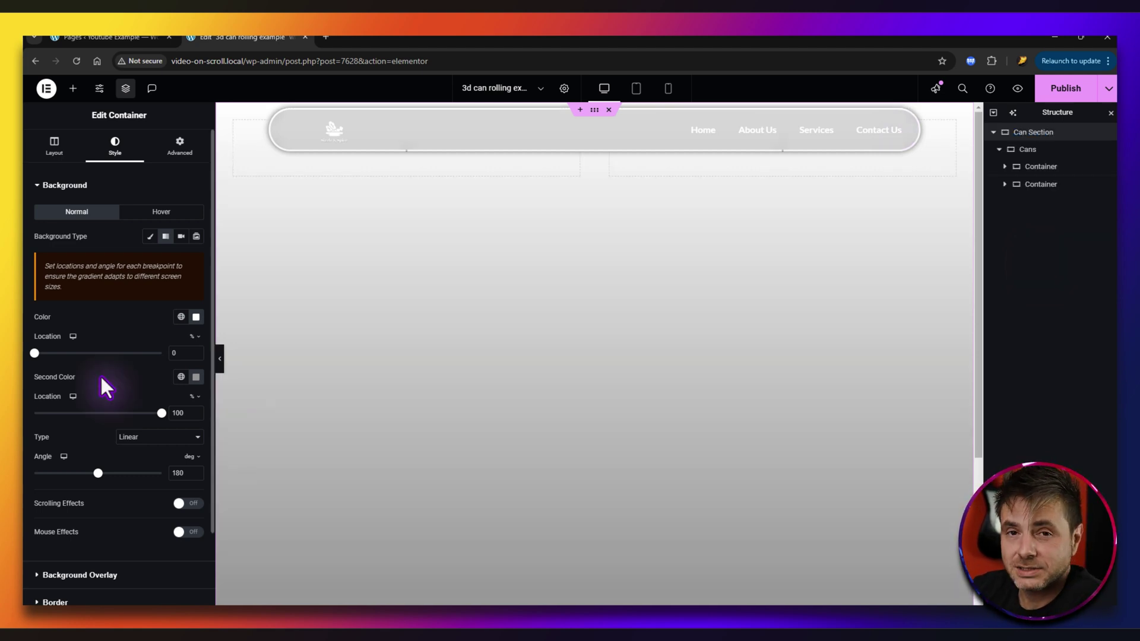
pyautogui.click(182, 150)
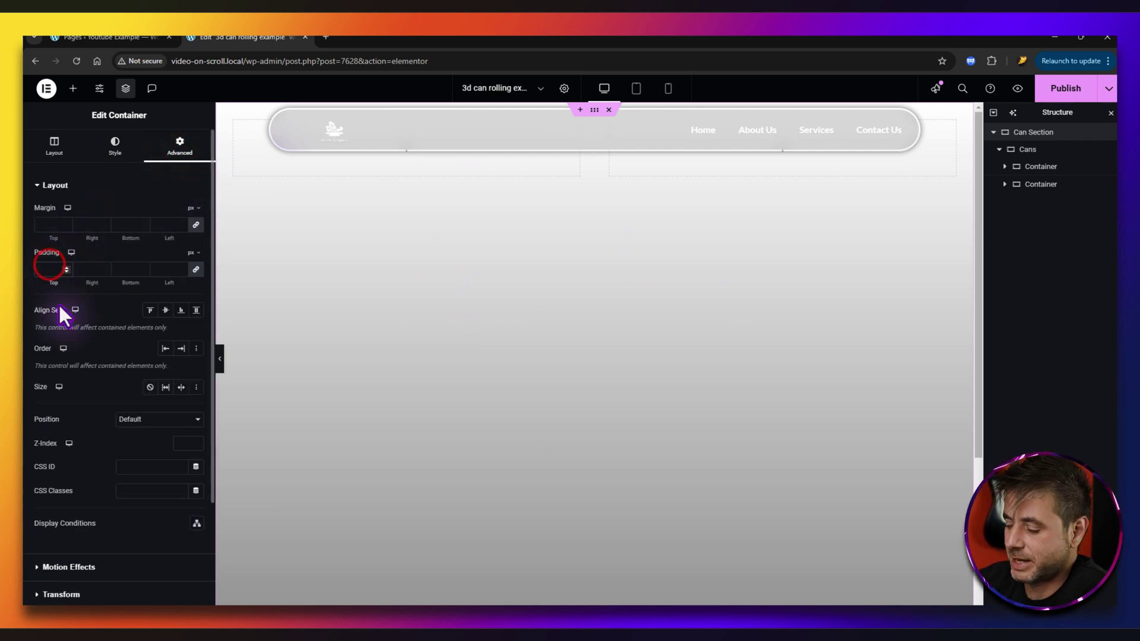
pyautogui.hotkey('ctrl', 'z')
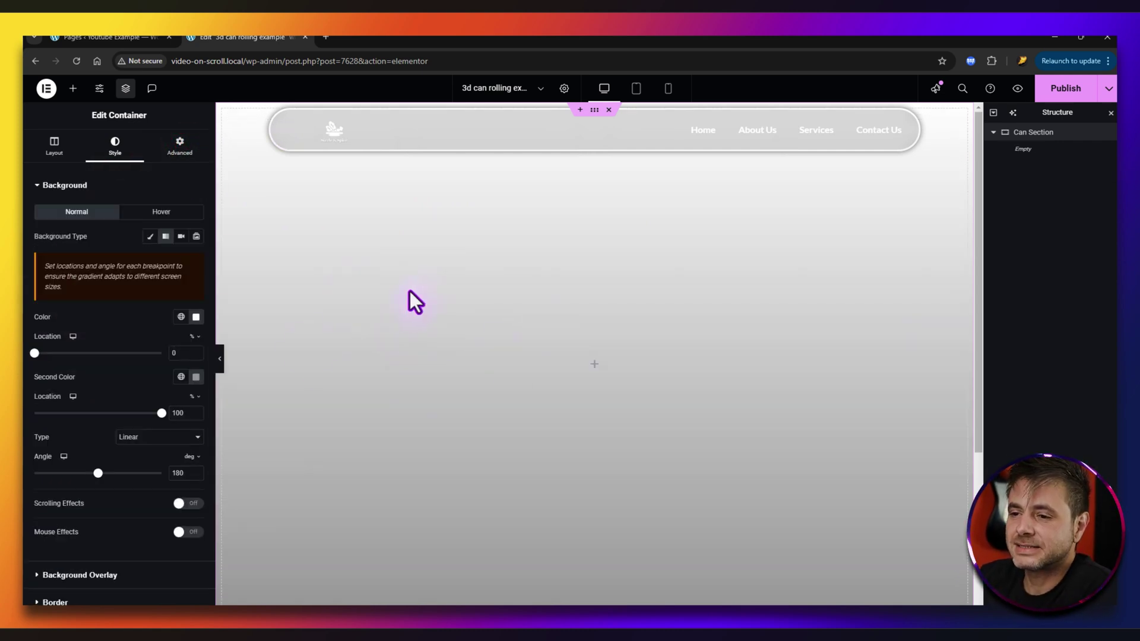
# Add a new container inside Can Section and rename it "Cans" in the structure
pyautogui.click(73, 89)
pyautogui.moveTo(49, 238); pyautogui.dragTo(495, 363)
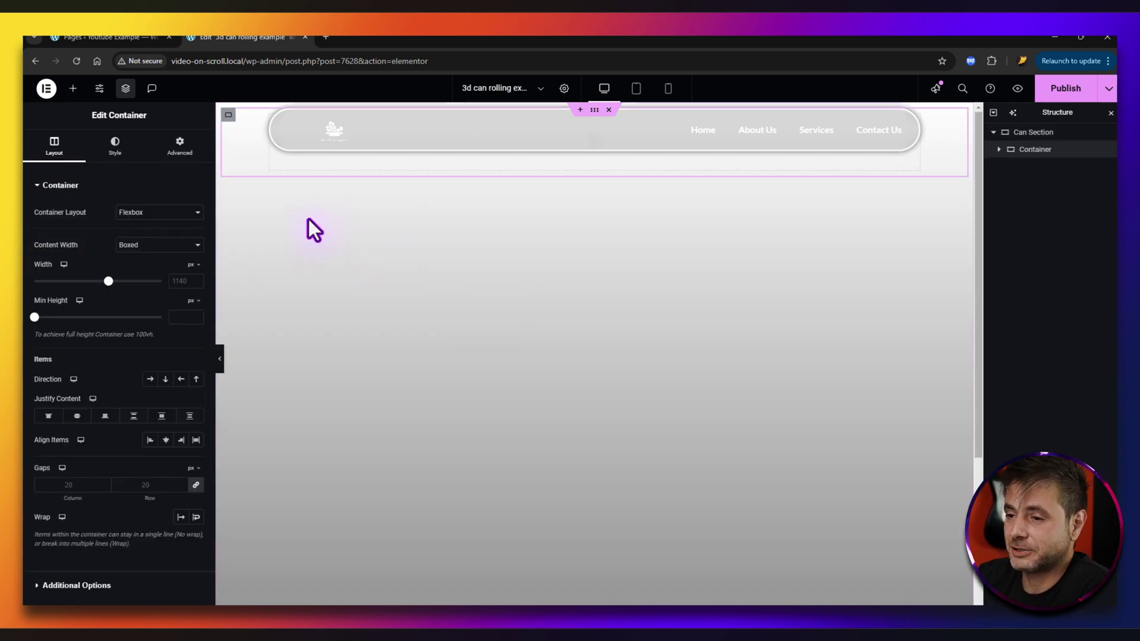
pyautogui.doubleClick(1033, 150)
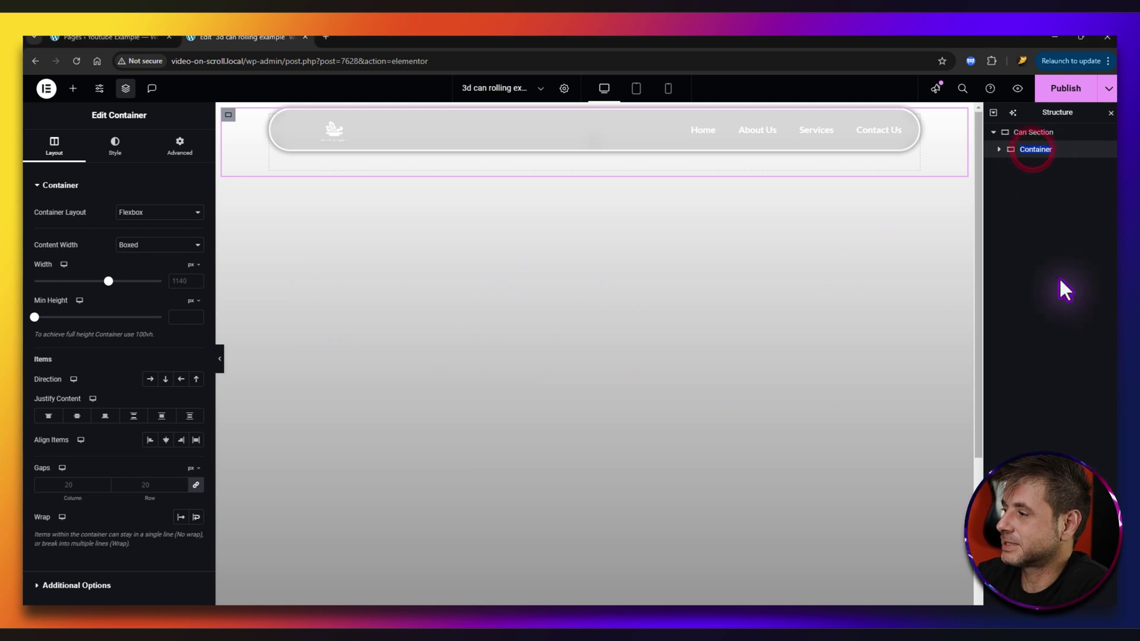
pyautogui.write('Cans')
pyautogui.press('Return')
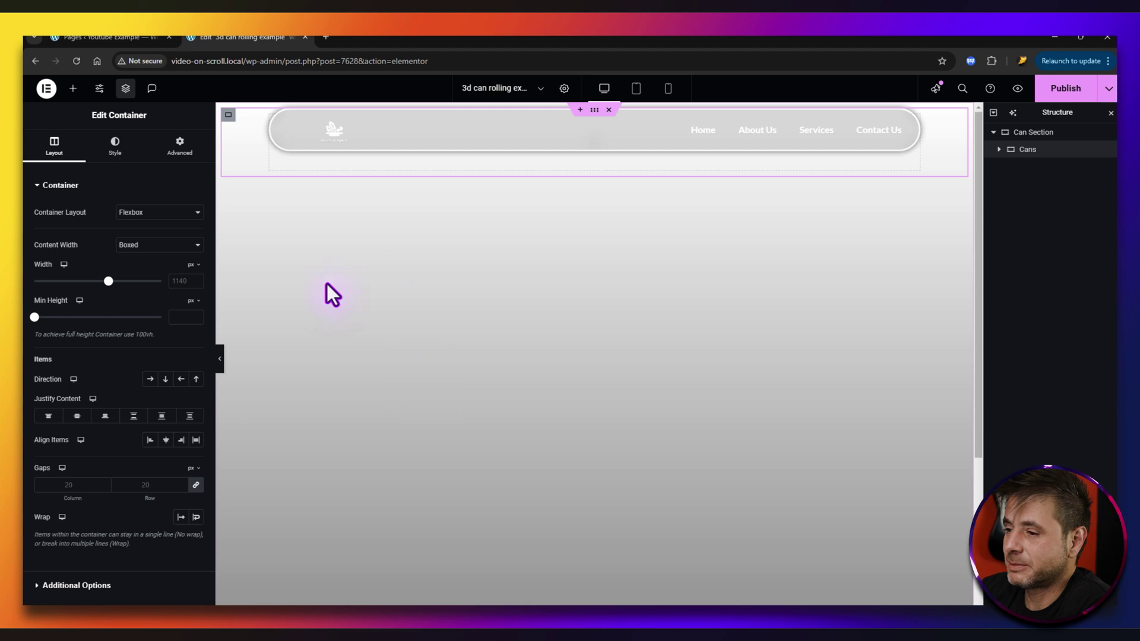
# Set the Cans container to Full Width at 100%, with a horizontal row direction and its items centred on both axes
pyautogui.click(137, 244)
pyautogui.click(140, 272)
pyautogui.click(161, 281)
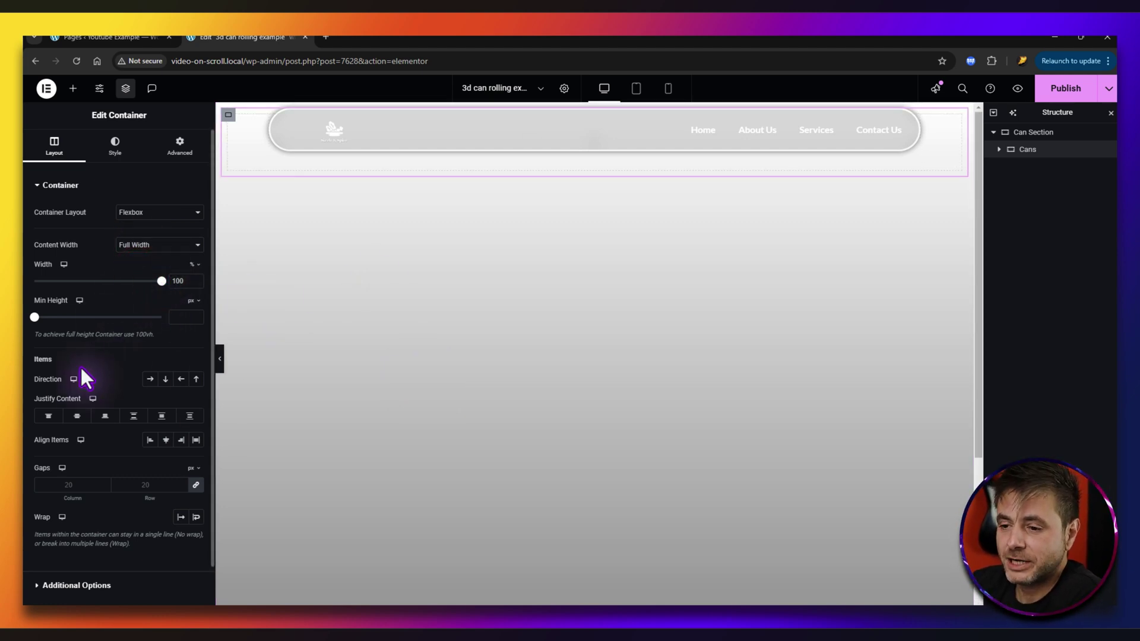
pyautogui.click(149, 380)
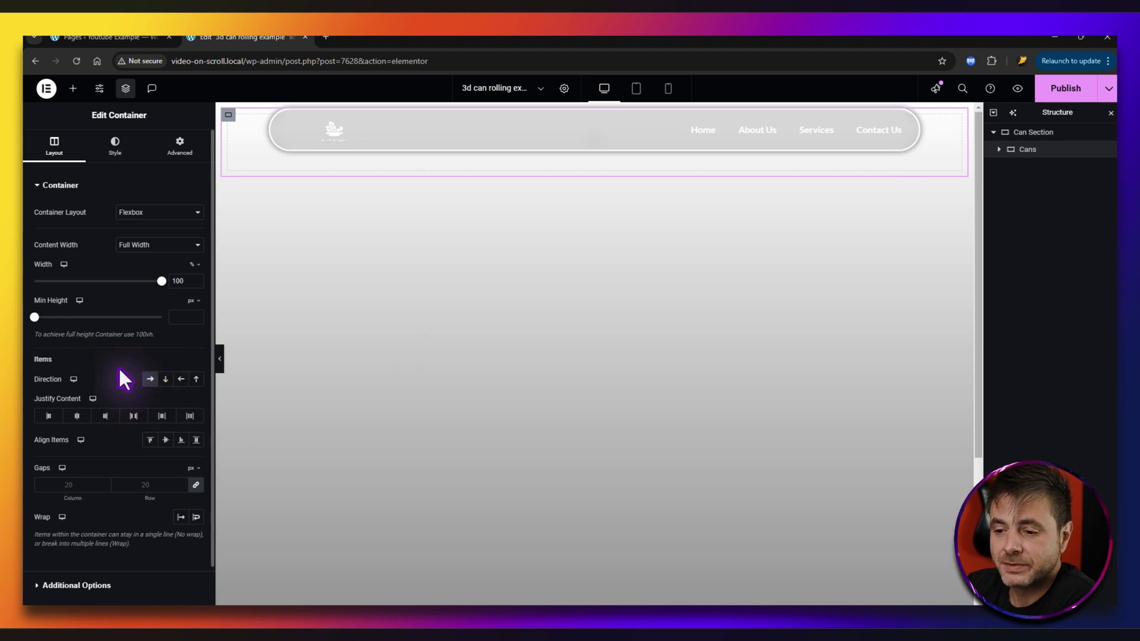
pyautogui.click(76, 417)
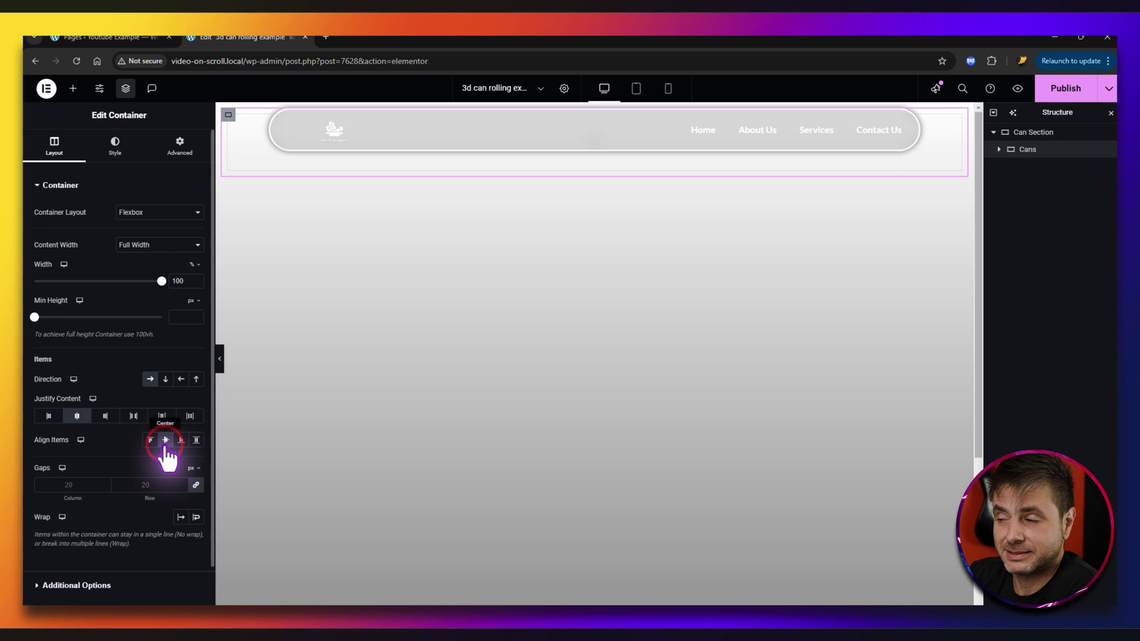
# Set the Cans container's column gap to 30 px and row gap to 0, and set its Align Self to Center
pyautogui.click(63, 486)
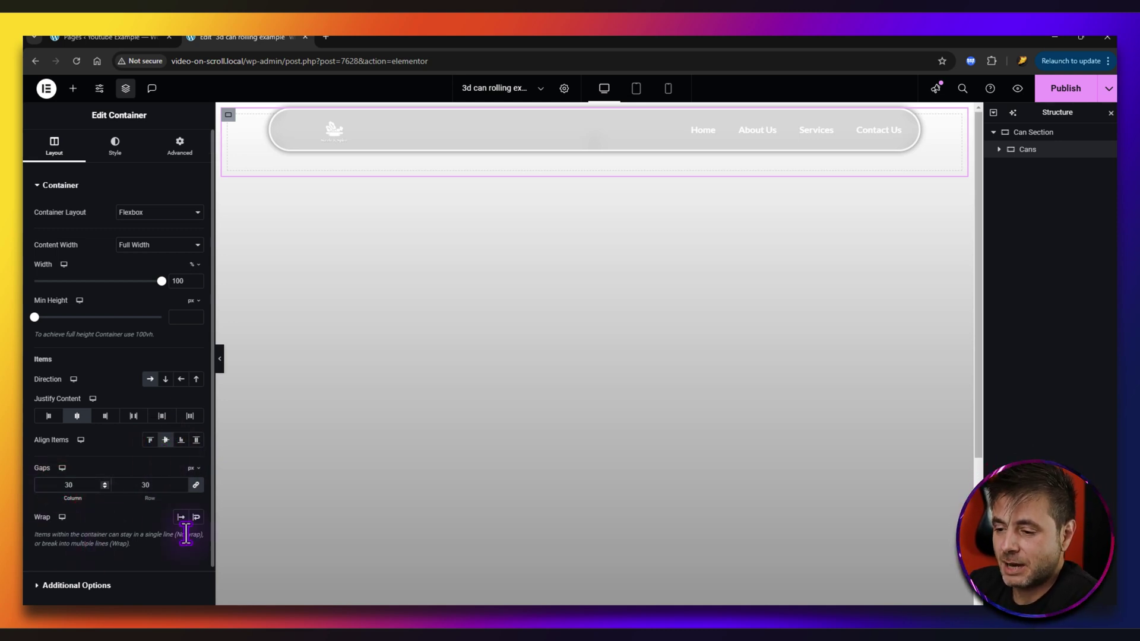
pyautogui.click(196, 485)
pyautogui.doubleClick(128, 485)
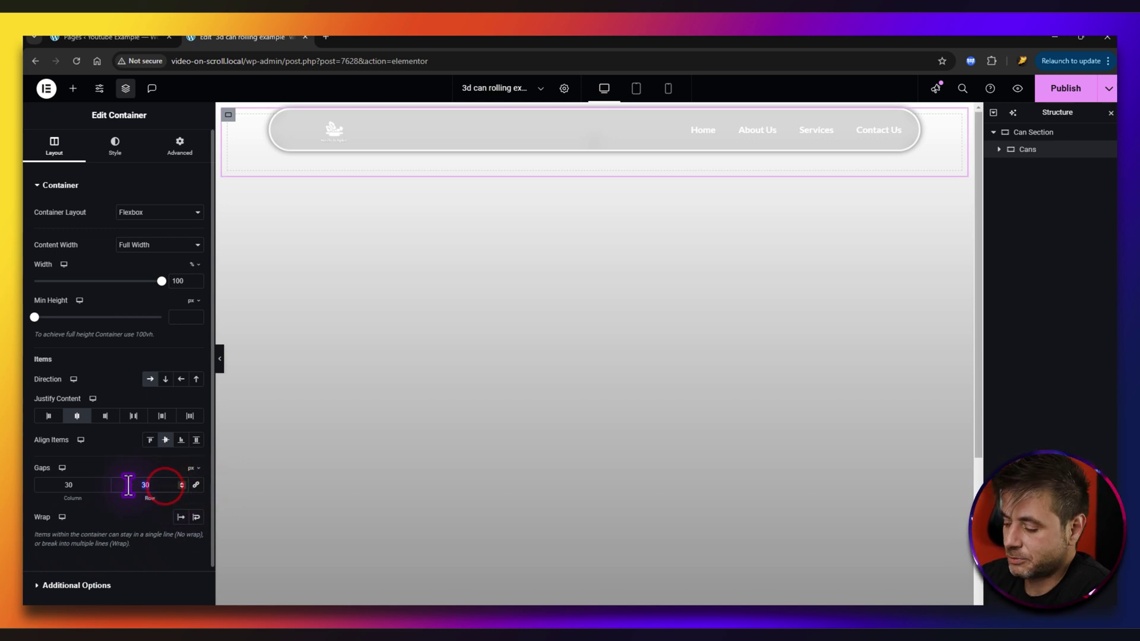
pyautogui.write('0')
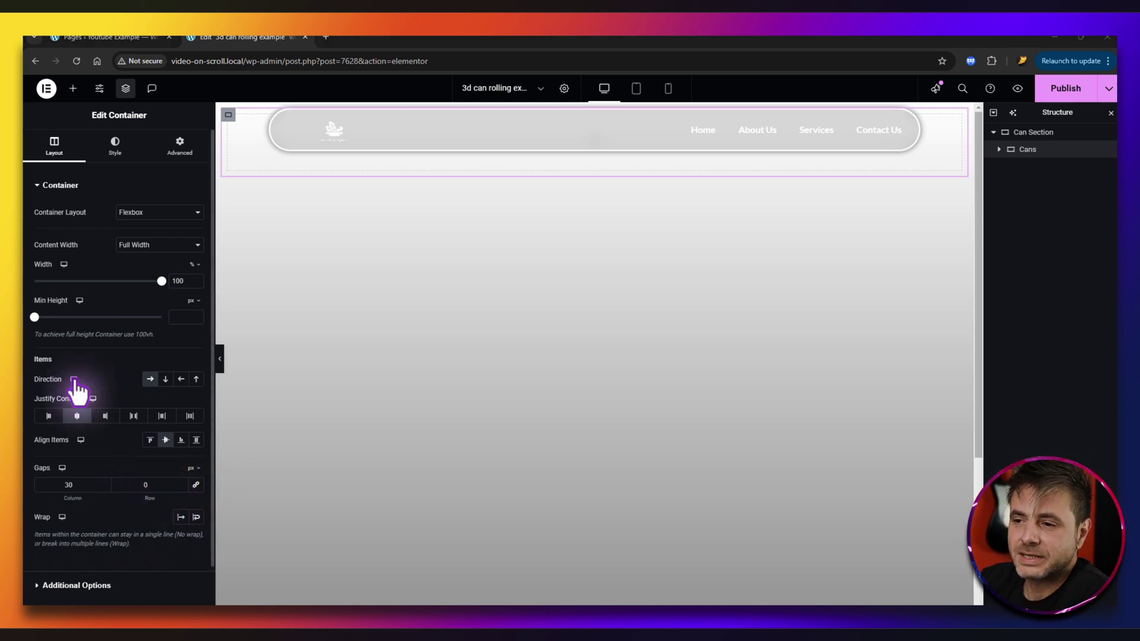
pyautogui.click(180, 148)
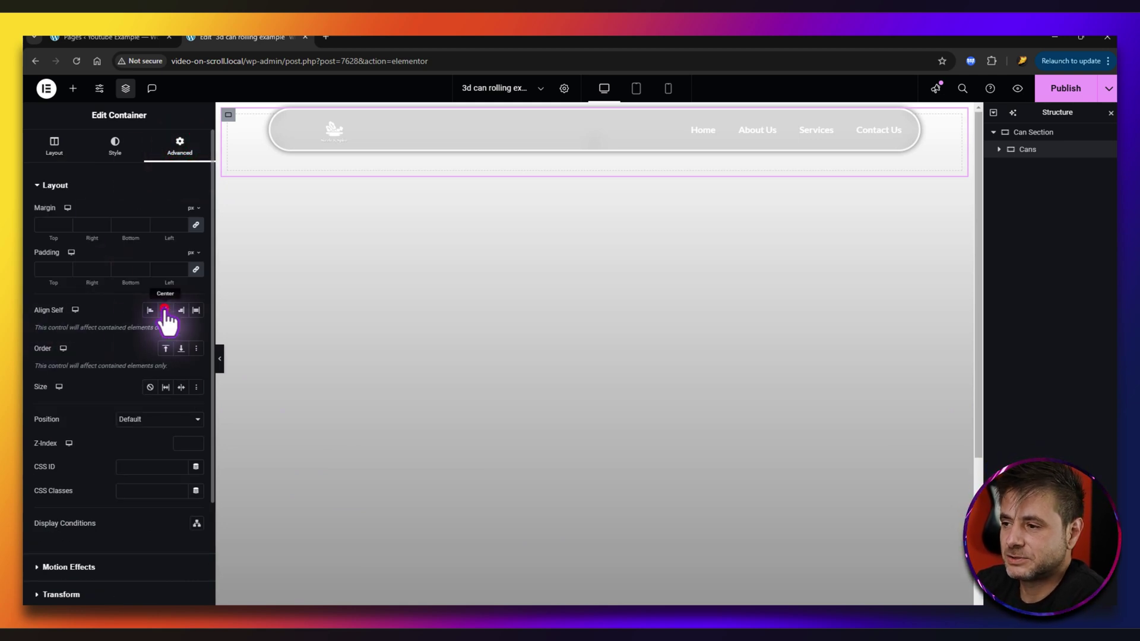
pyautogui.click(166, 310)
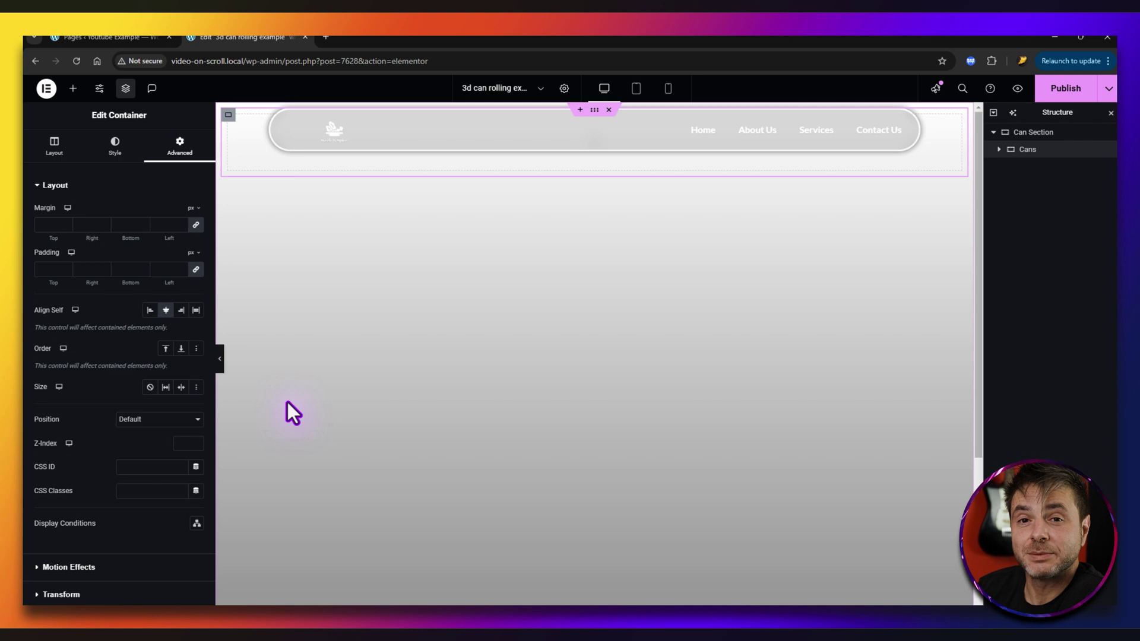
# Add a container inside Cans and duplicate it to make two side-by-side containers
pyautogui.click(73, 87)
pyautogui.moveTo(71, 246); pyautogui.dragTo(254, 143)
pyautogui.moveTo(240, 205); pyautogui.dragTo(266, 319)
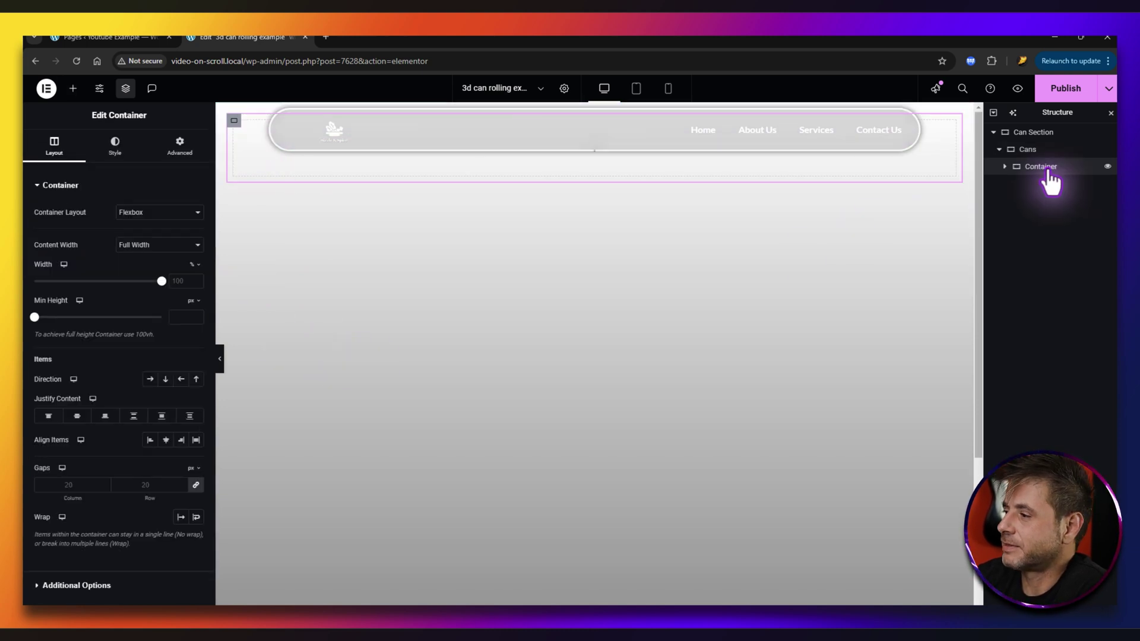
pyautogui.rightClick(1043, 171)
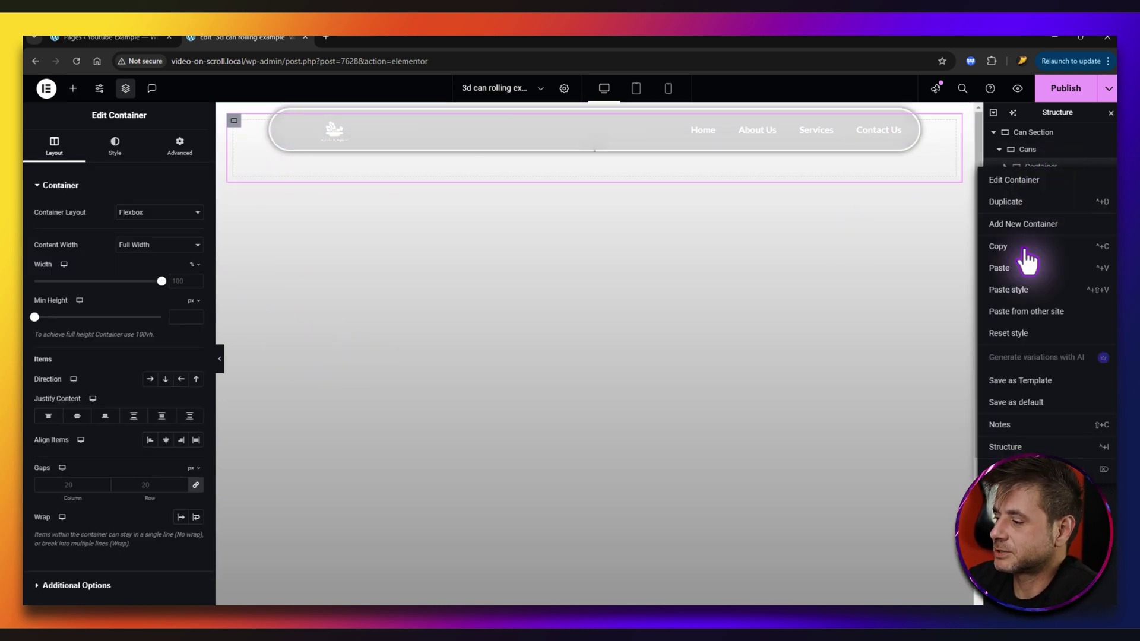
pyautogui.click(1006, 202)
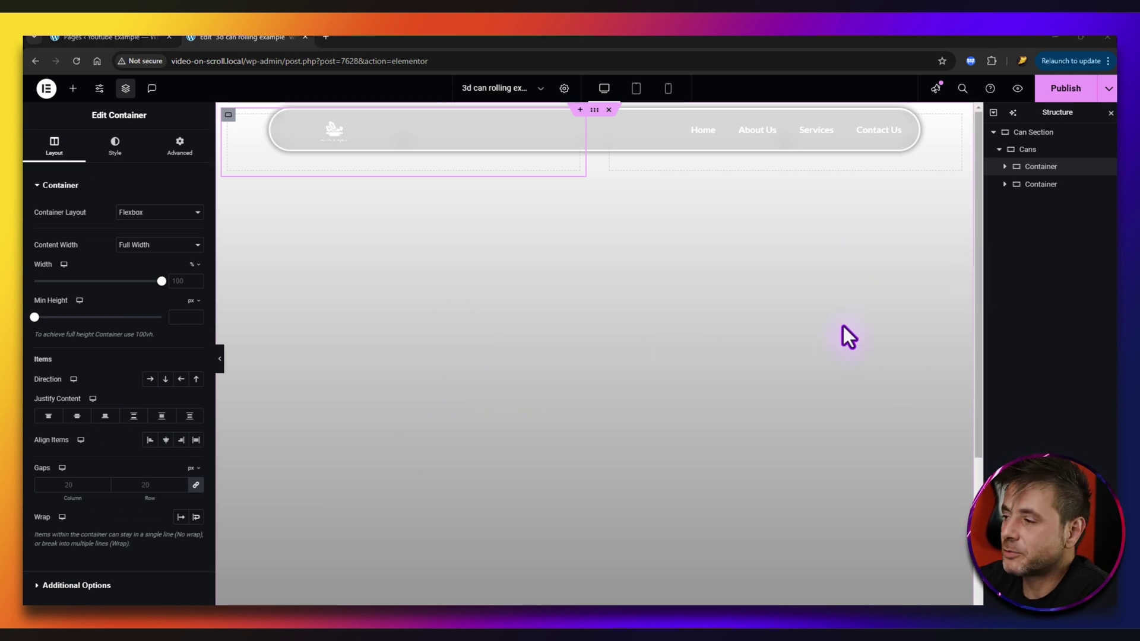
# Rename the first inner container "Blue Can Text" and the second one "Blue Can"
pyautogui.doubleClick(1037, 166)
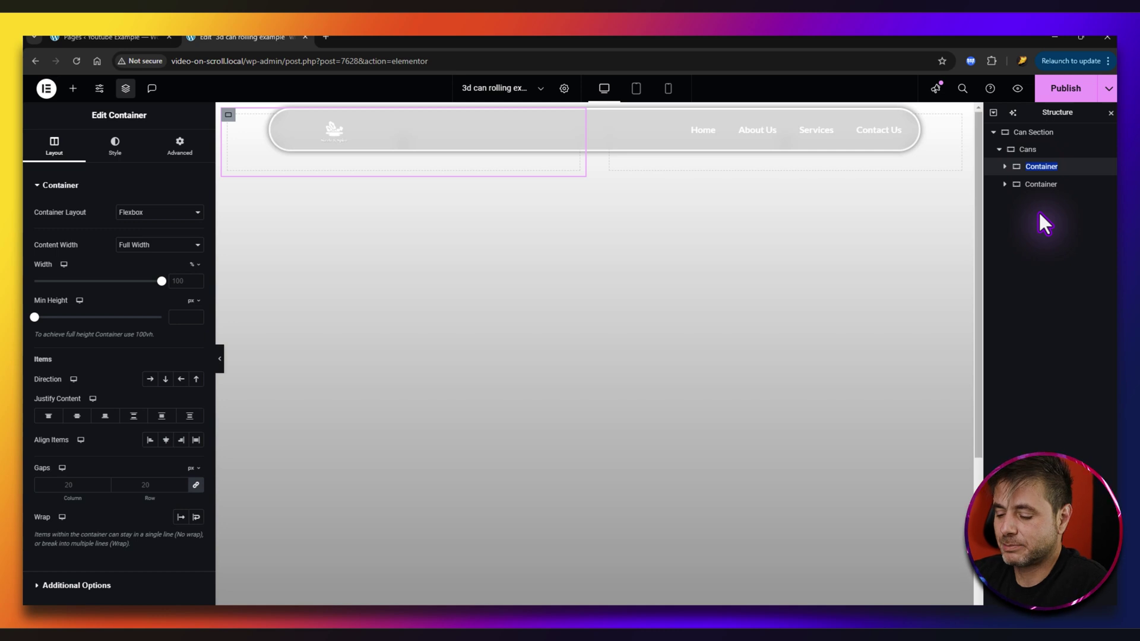
pyautogui.write('Blue Can Text')
pyautogui.press('Return')
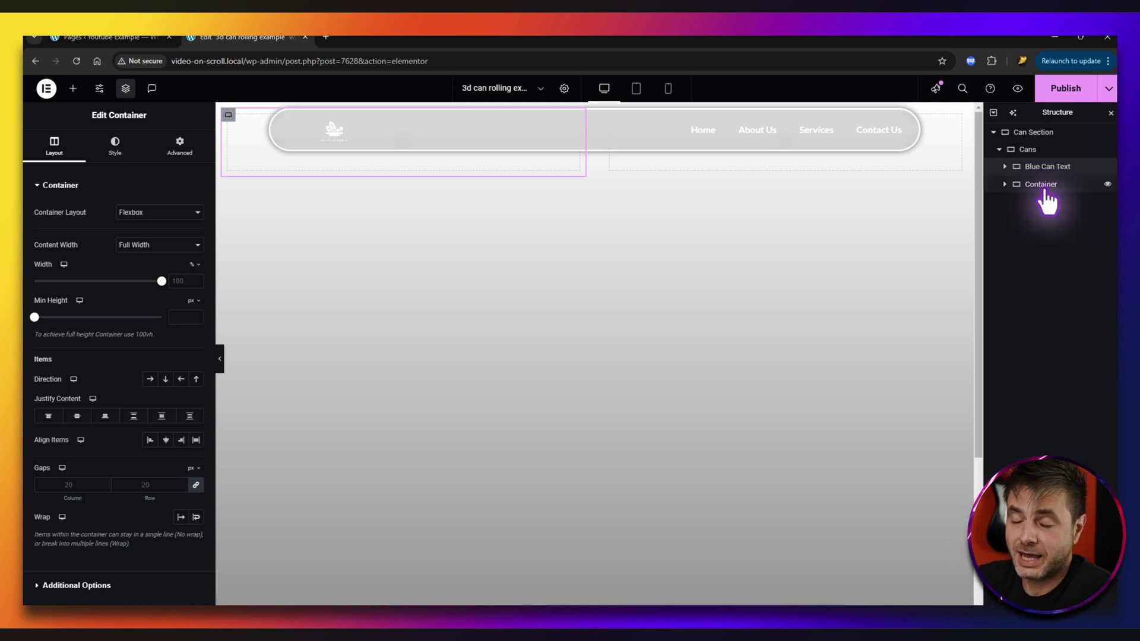
pyautogui.click(1078, 259)
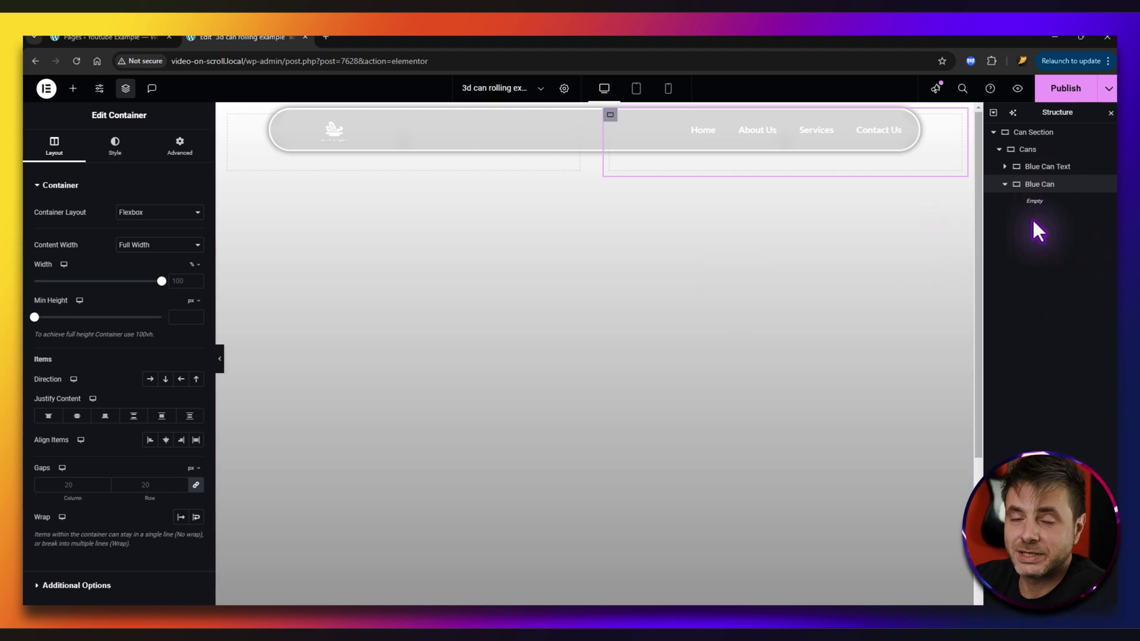
pyautogui.click(1005, 184)
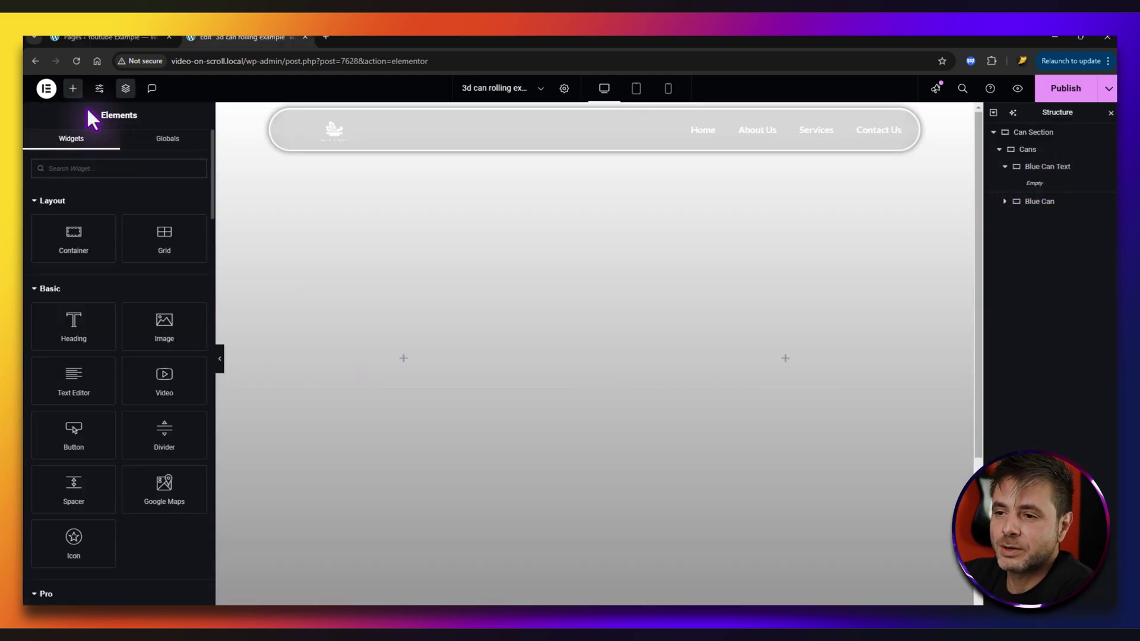
# Add a Heading widget to the Blue Can Text container, with a Text Editor widget below it
pyautogui.moveTo(73, 324); pyautogui.dragTo(415, 361)
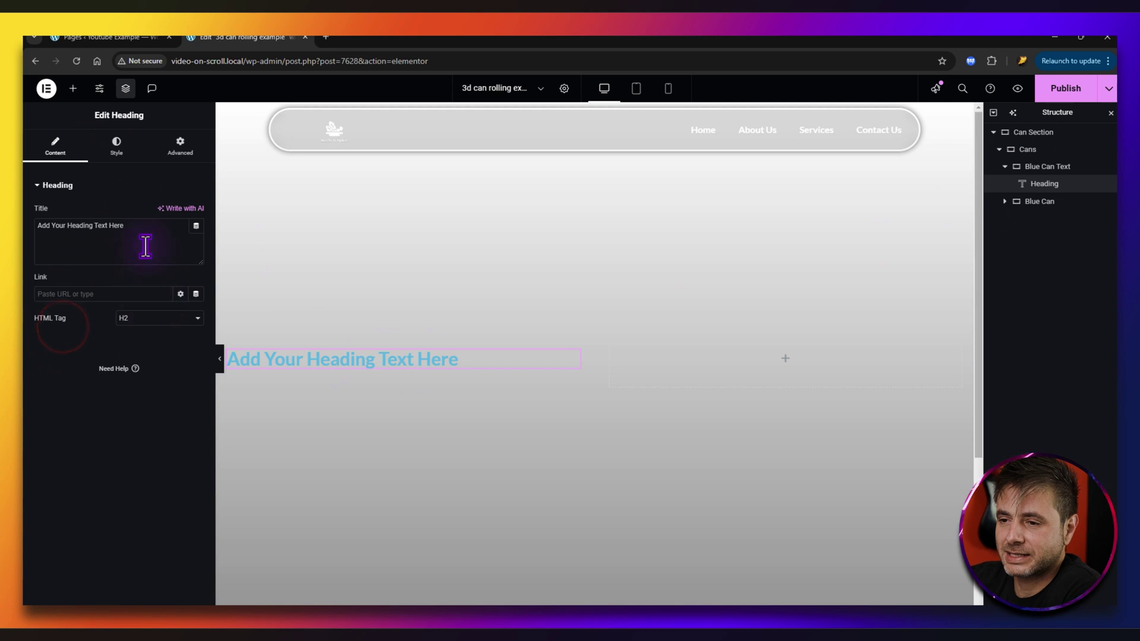
pyautogui.click(73, 88)
pyautogui.moveTo(66, 389); pyautogui.dragTo(322, 368)
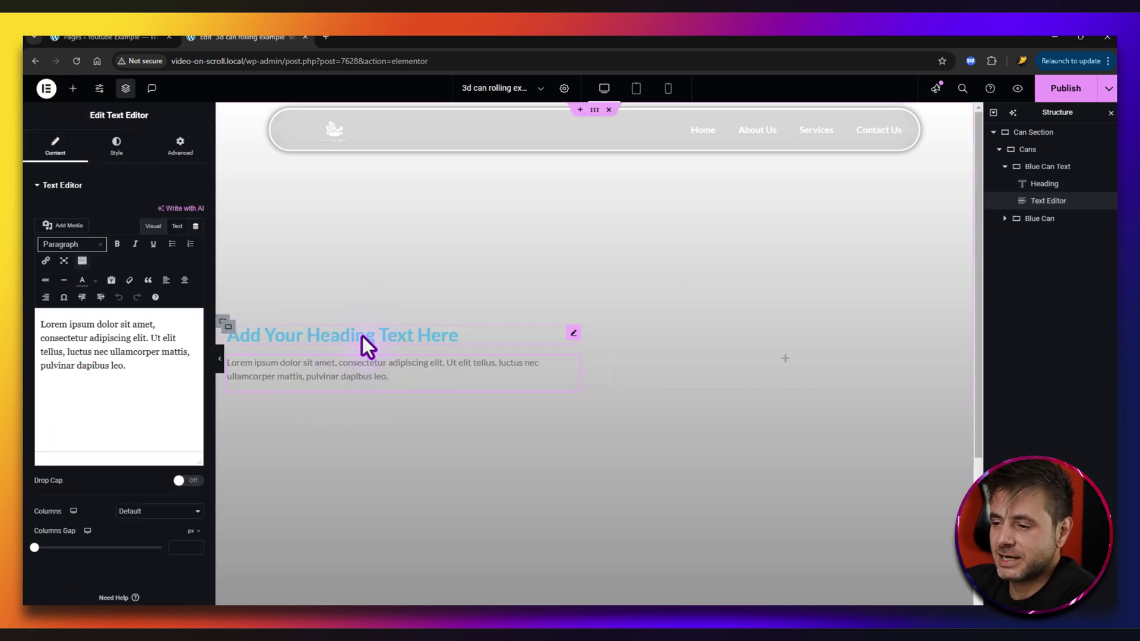
# Change the heading's title to "Blue Product" and its text color to black
pyautogui.click(360, 337)
pyautogui.moveTo(167, 234); pyautogui.dragTo(20, 229)
pyautogui.write('Blue Product')
pyautogui.click(117, 143)
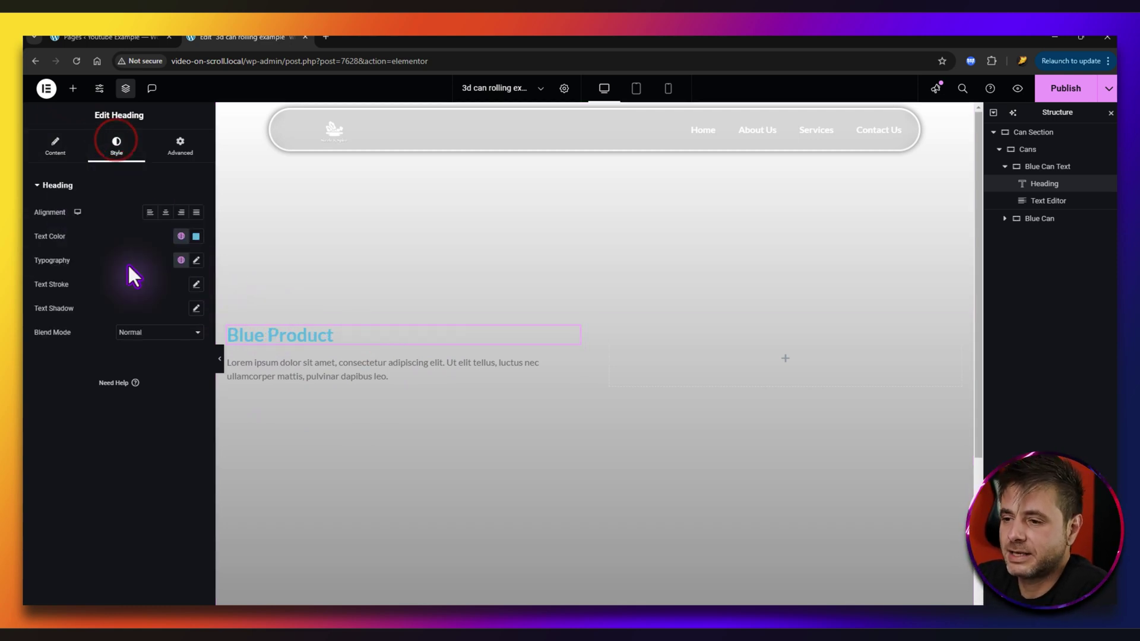
pyautogui.click(196, 237)
pyautogui.moveTo(192, 302); pyautogui.dragTo(90, 344)
pyautogui.click(83, 263)
# Make the Text Editor paragraph black and centre-align both the paragraph and the heading
pyautogui.click(279, 374)
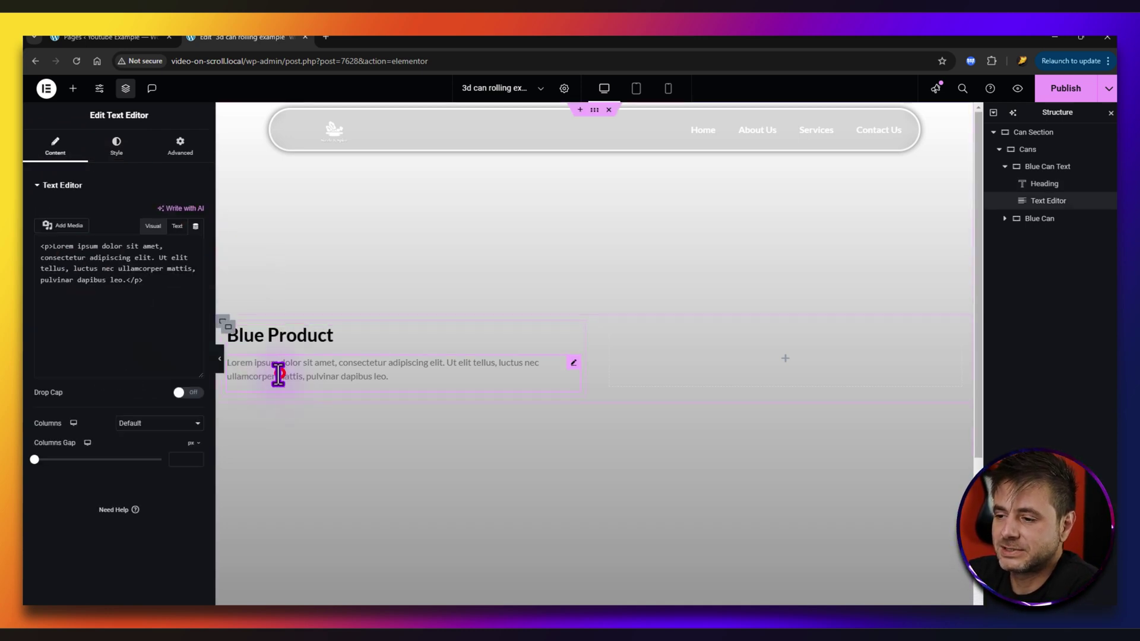
pyautogui.click(116, 146)
pyautogui.click(196, 237)
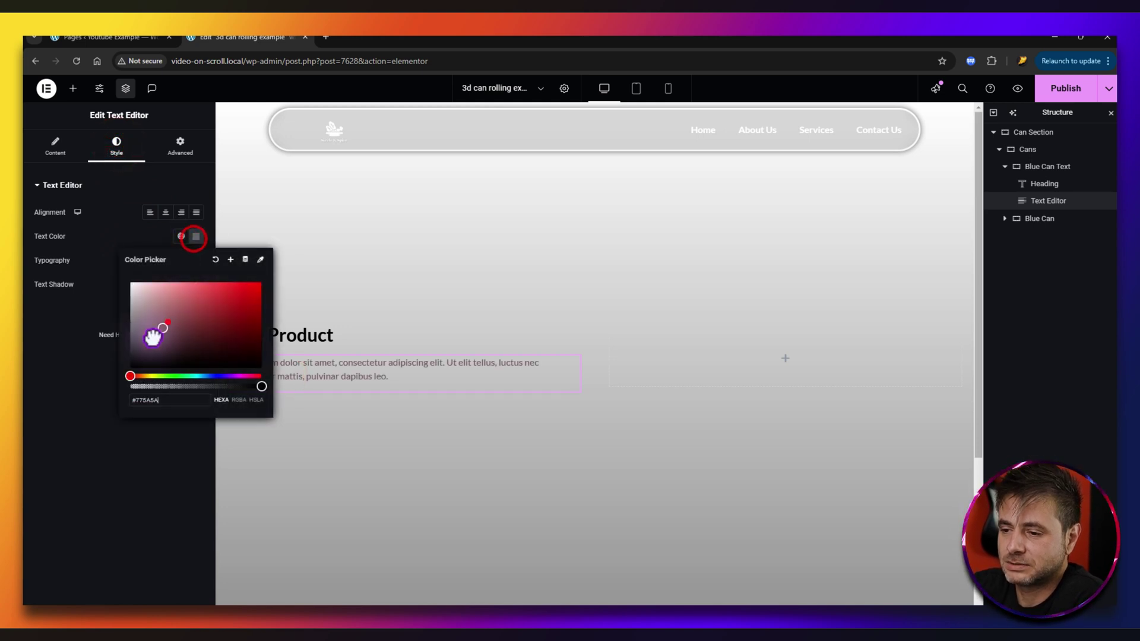
pyautogui.click(130, 368)
pyautogui.click(137, 408)
pyautogui.click(165, 212)
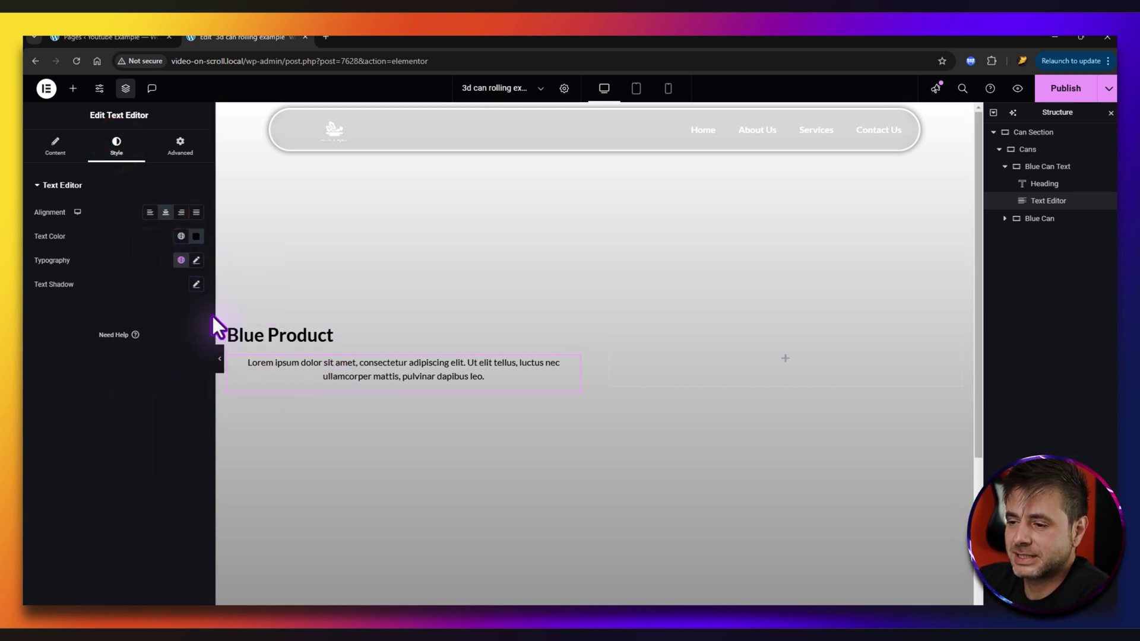
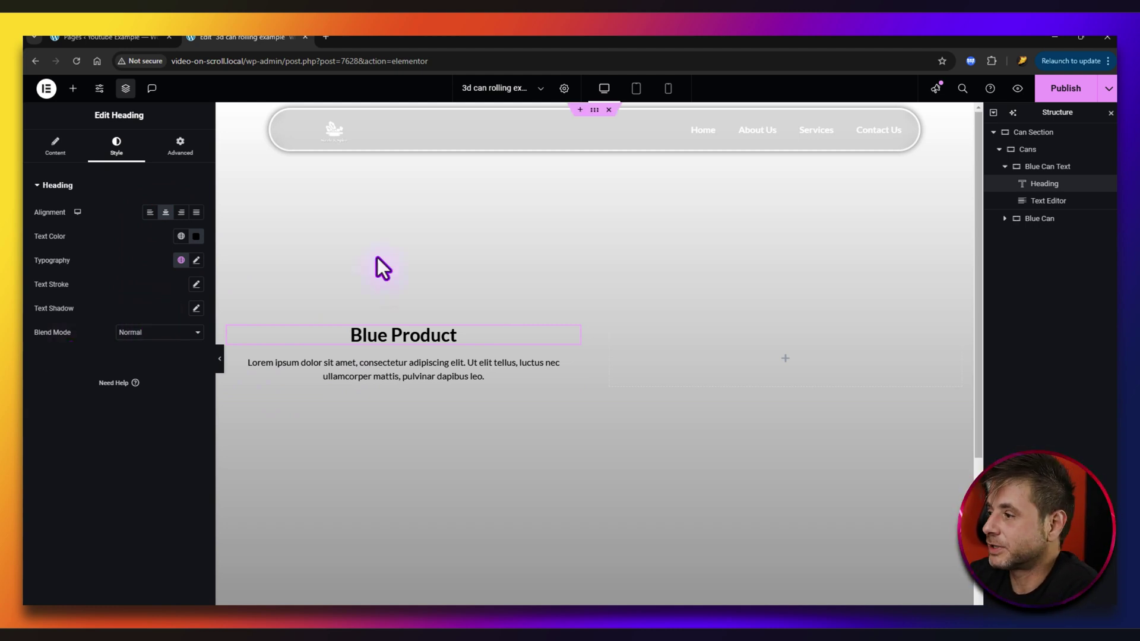
# Set the Blue Can container's background to the Classic type, which takes a color and image
pyautogui.click(1019, 217)
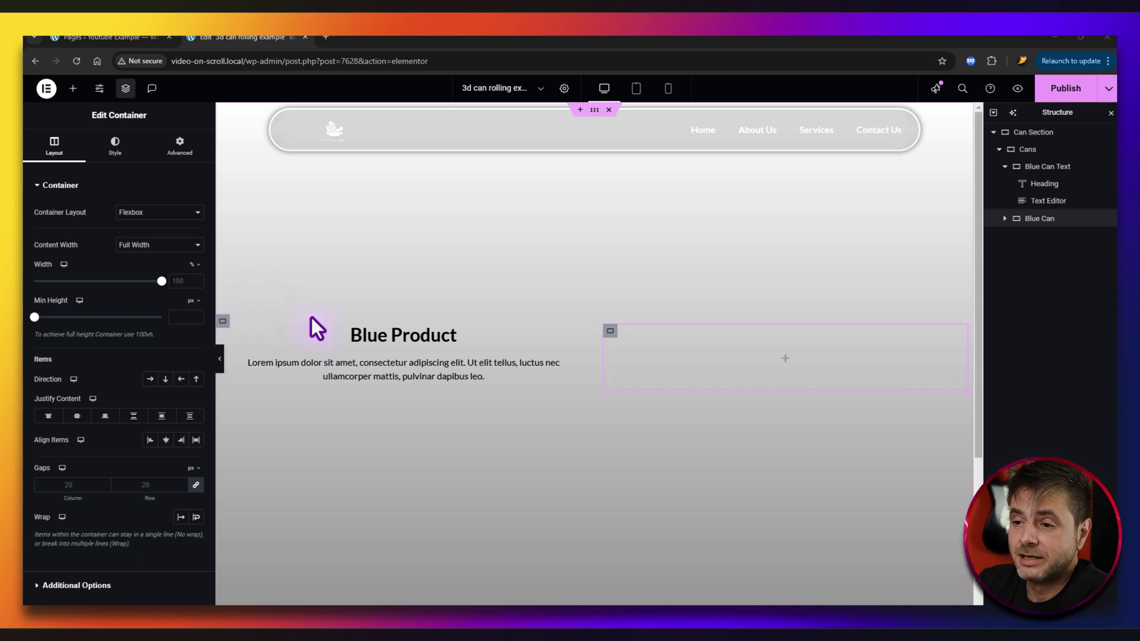
pyautogui.click(114, 149)
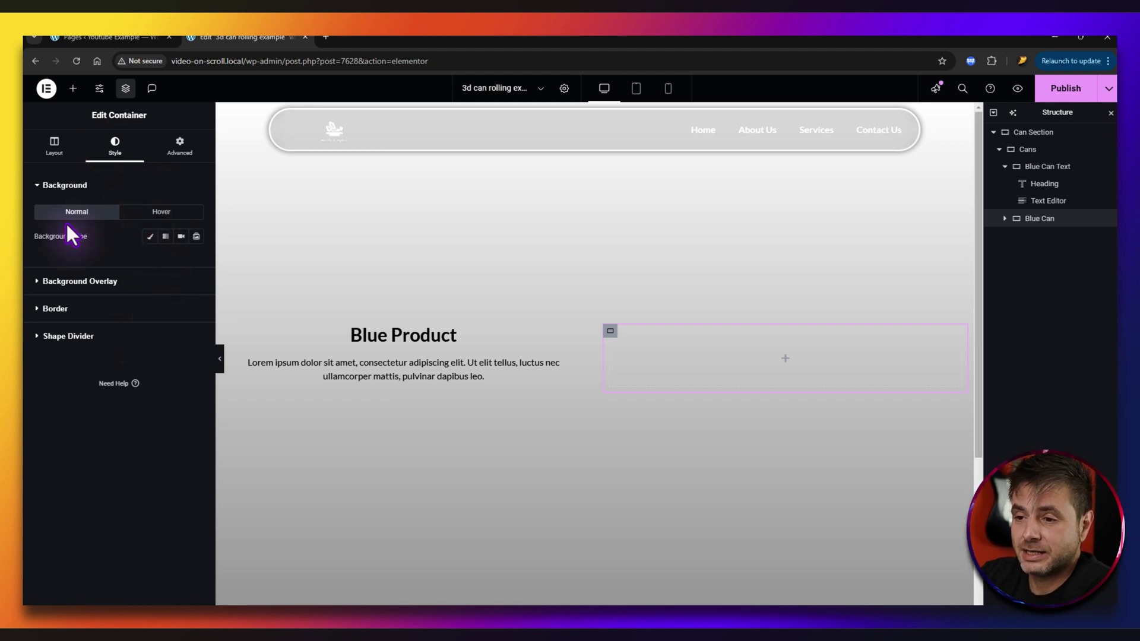
pyautogui.click(150, 238)
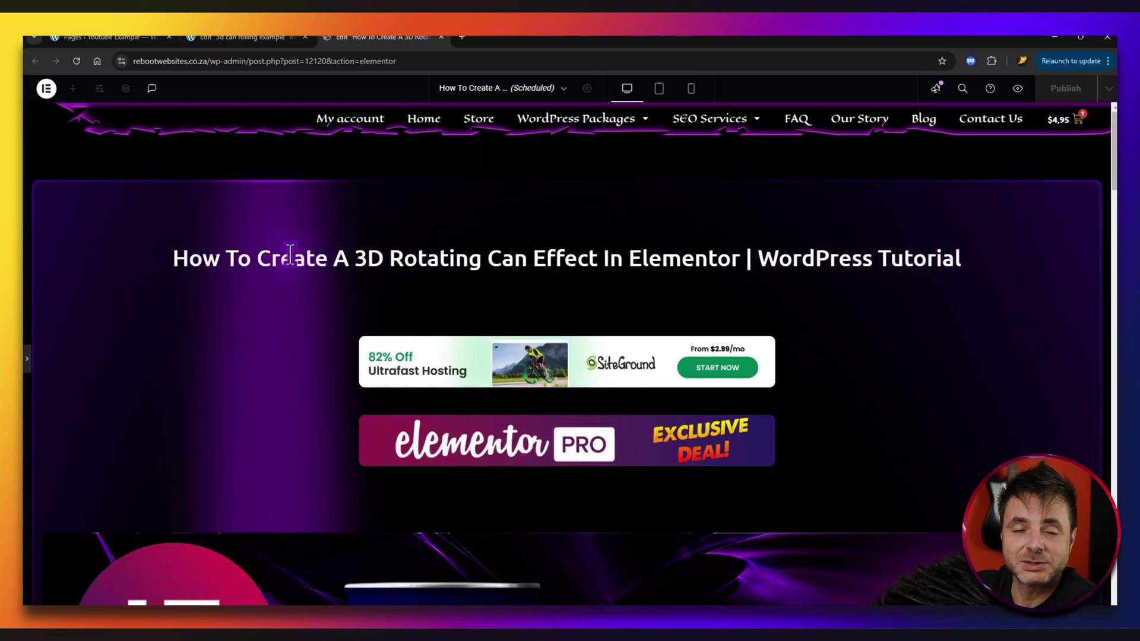
# Look through the tutorial's blog post for the section offering the template and image downloads
pyautogui.scroll(-5, 268, 255)
pyautogui.scroll(-10, 269, 256)
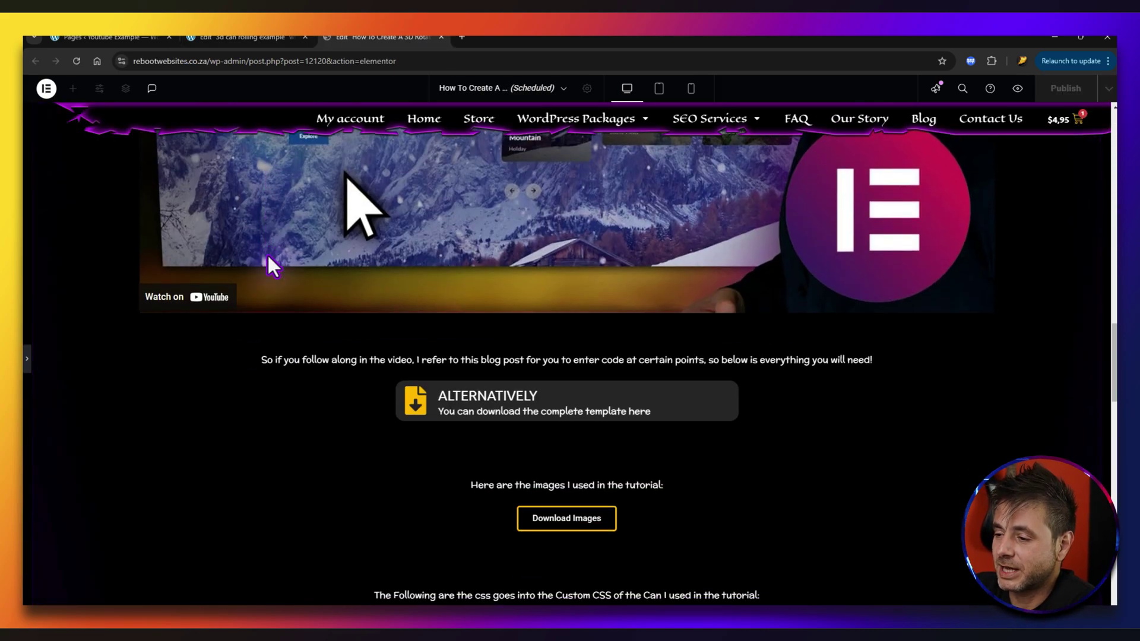
pyautogui.scroll(5, 268, 255)
pyautogui.scroll(-1, 656, 351)
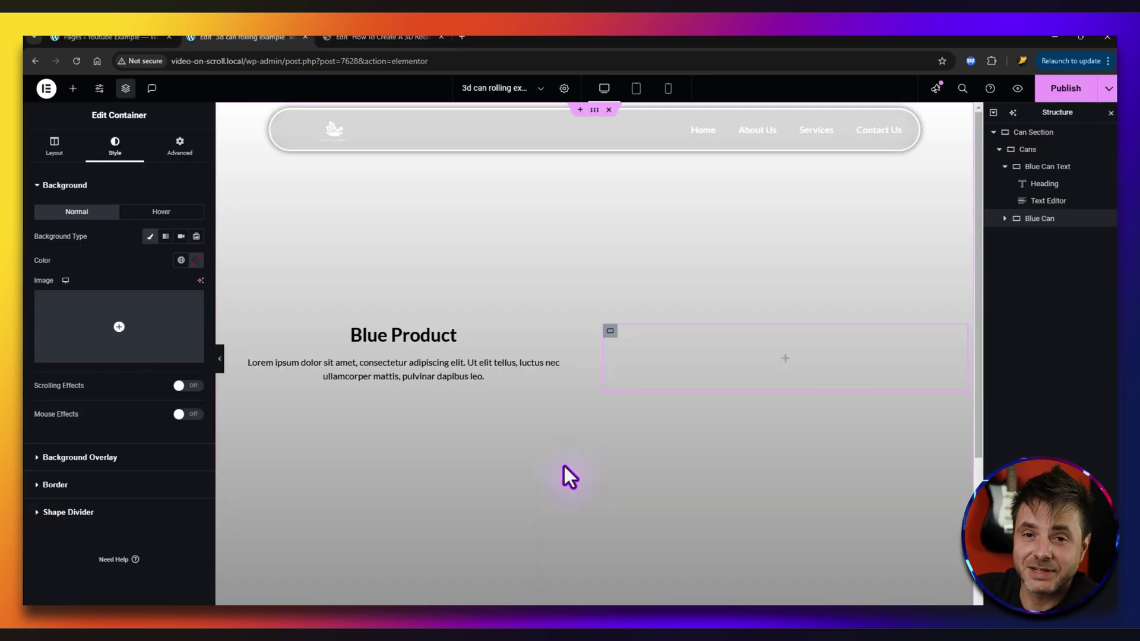
# Use the silver can picture can-mockup-1.png as the Blue Can container's background image
pyautogui.moveTo(596, 588); pyautogui.dragTo(119, 327)
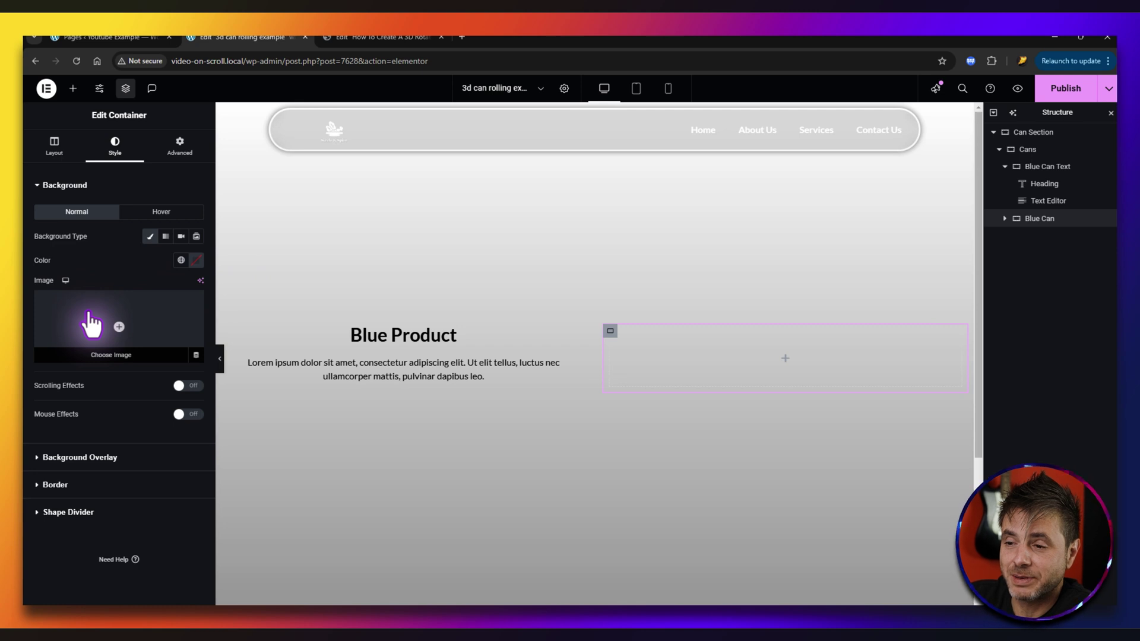
pyautogui.click(92, 323)
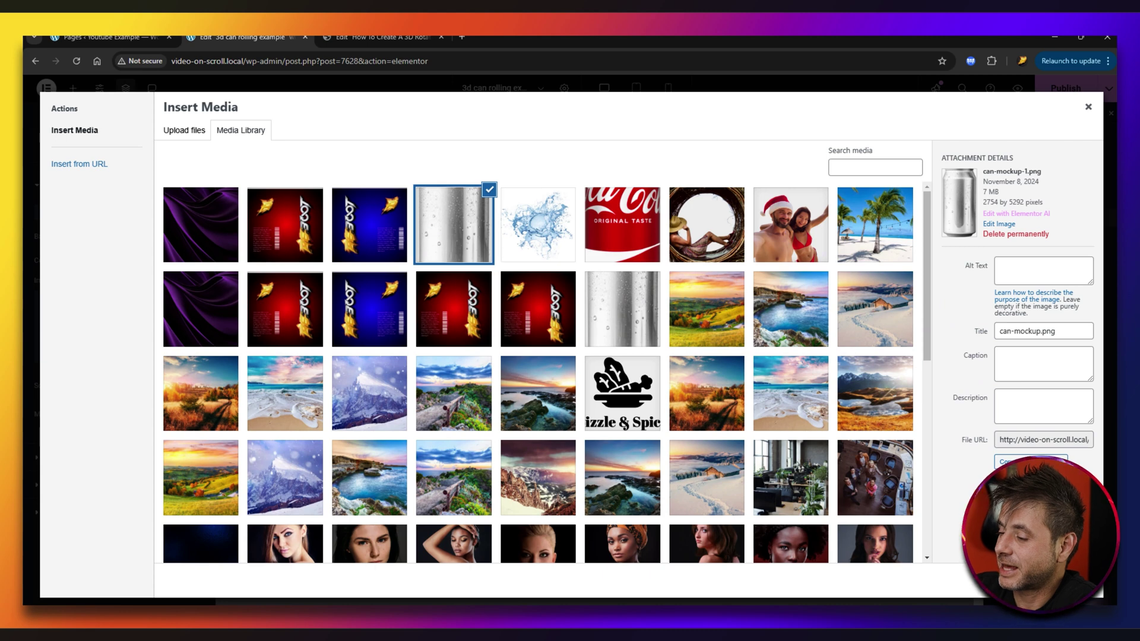
pyautogui.press('Escape')
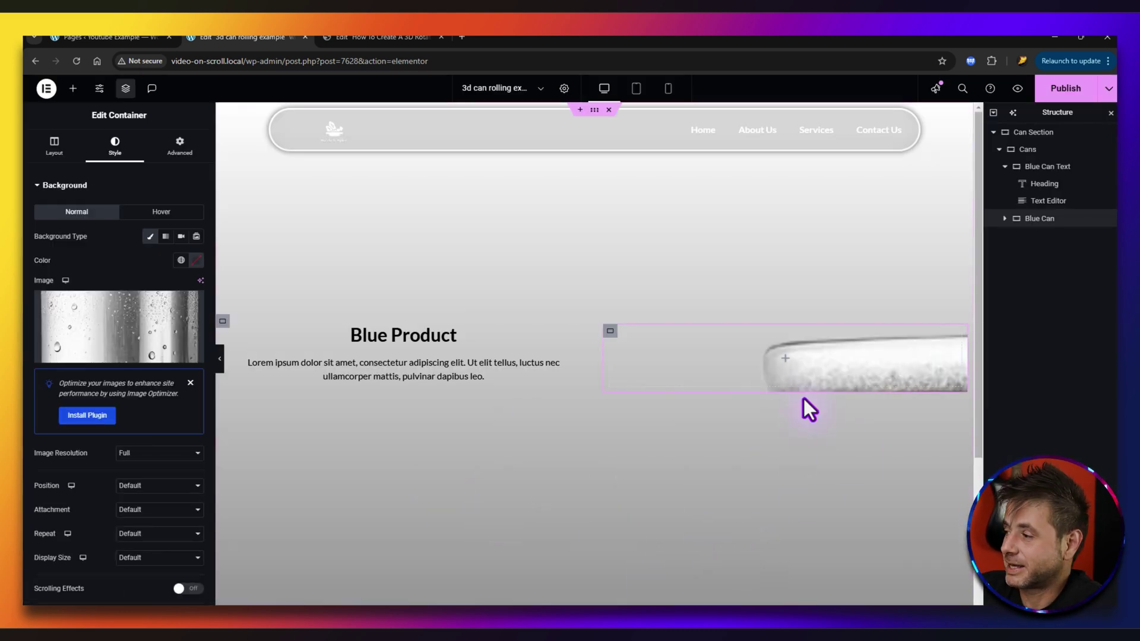
# Set the Blue Can container's background image to Center Center position and Cover display size
pyautogui.click(143, 486)
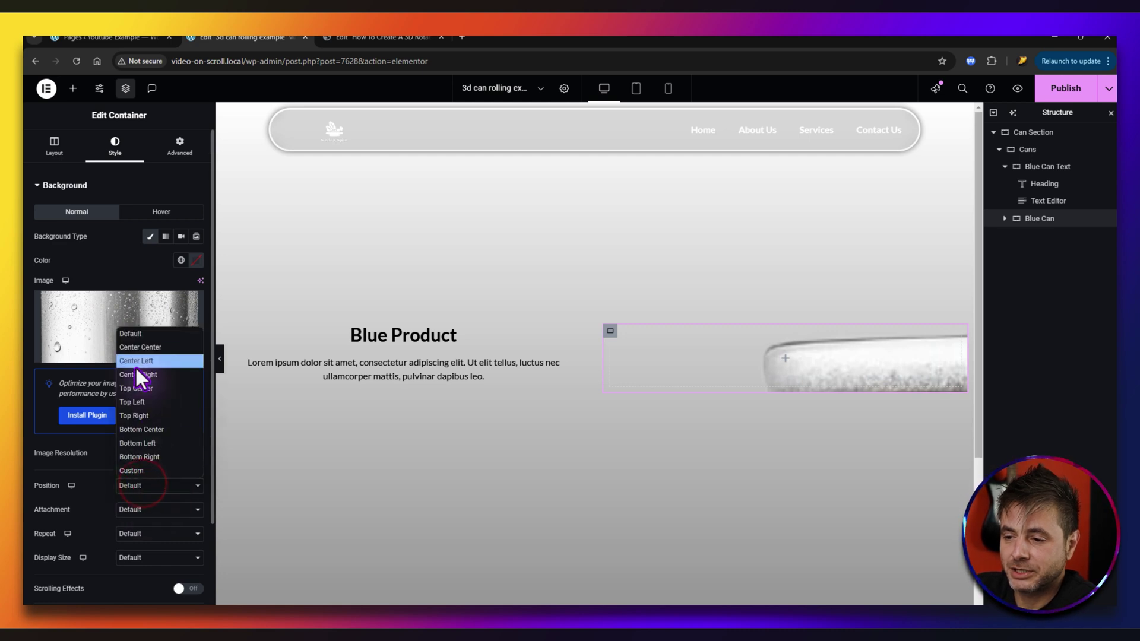
pyautogui.click(140, 350)
pyautogui.click(128, 558)
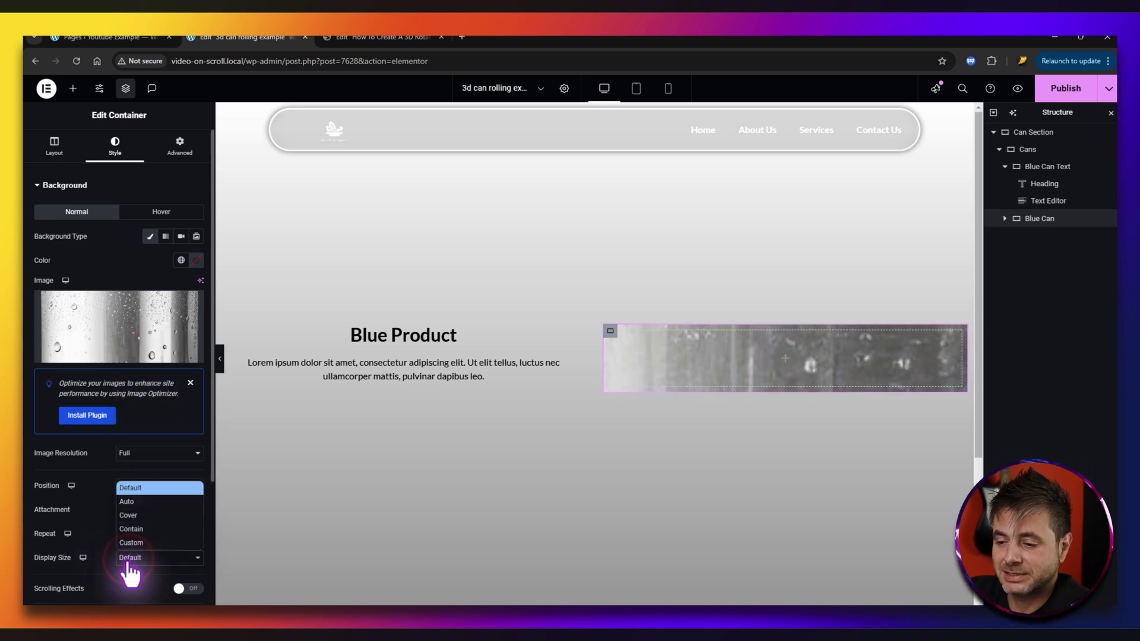
pyautogui.click(130, 530)
# Add a Classic background overlay to the Blue Can container using the blue label image blue-copy-1.png
pyautogui.scroll(-1, 87, 465)
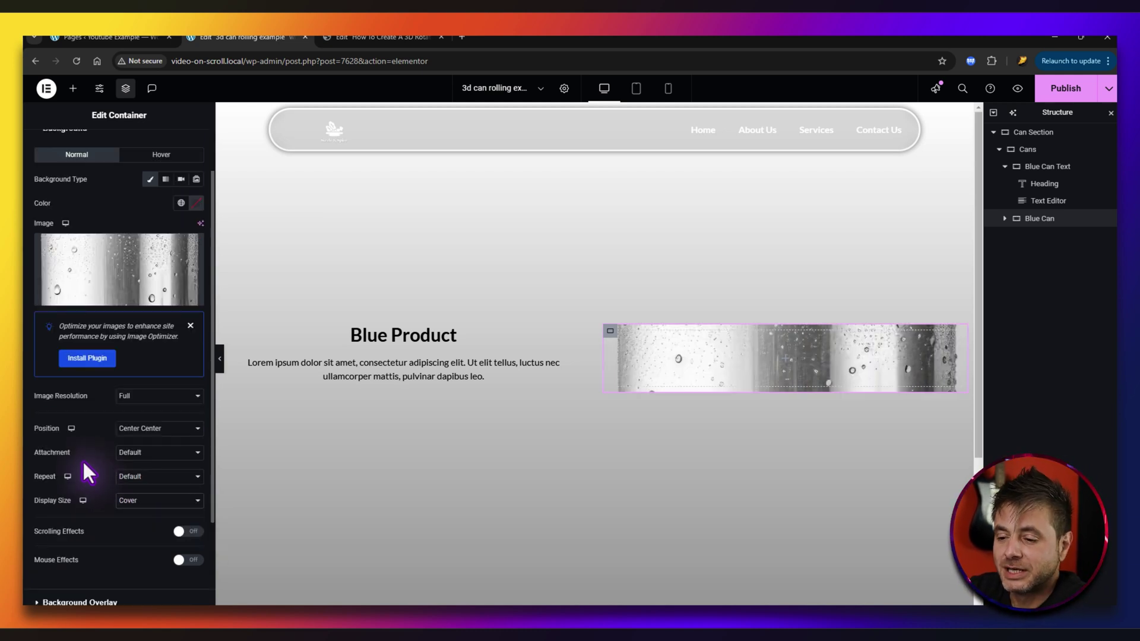
pyautogui.scroll(-2, 82, 410)
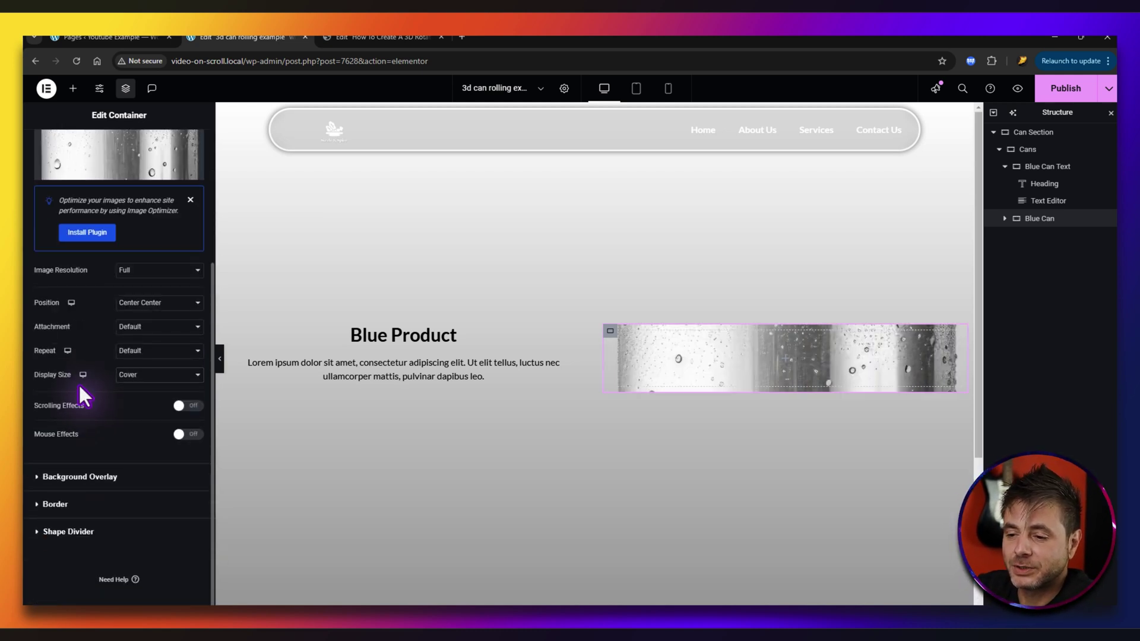
pyautogui.click(82, 477)
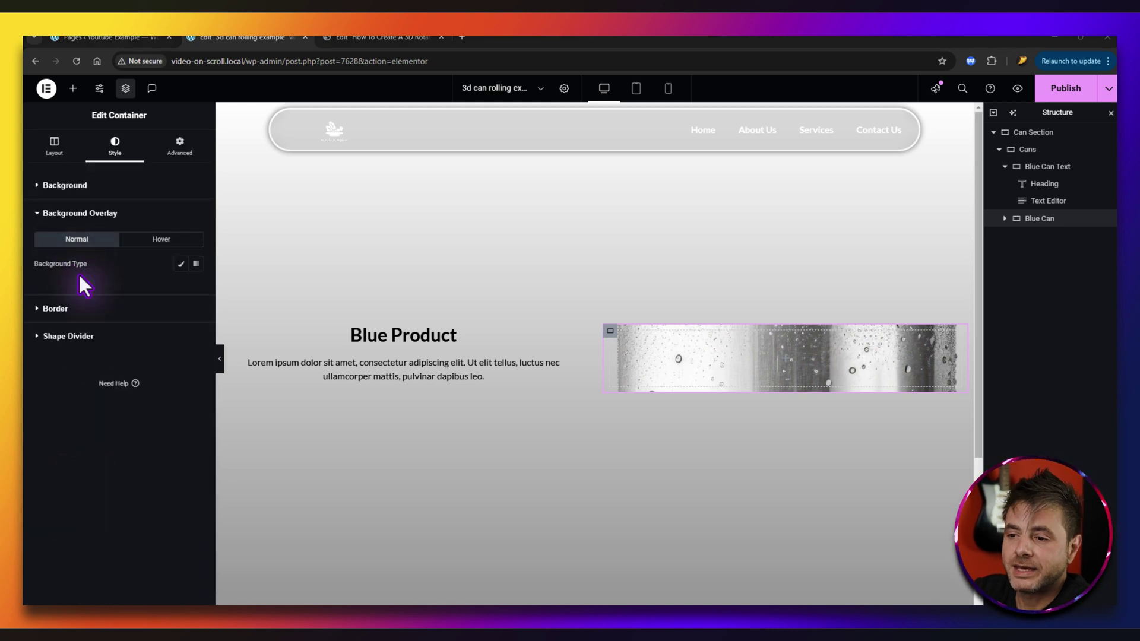
pyautogui.click(181, 264)
pyautogui.click(117, 360)
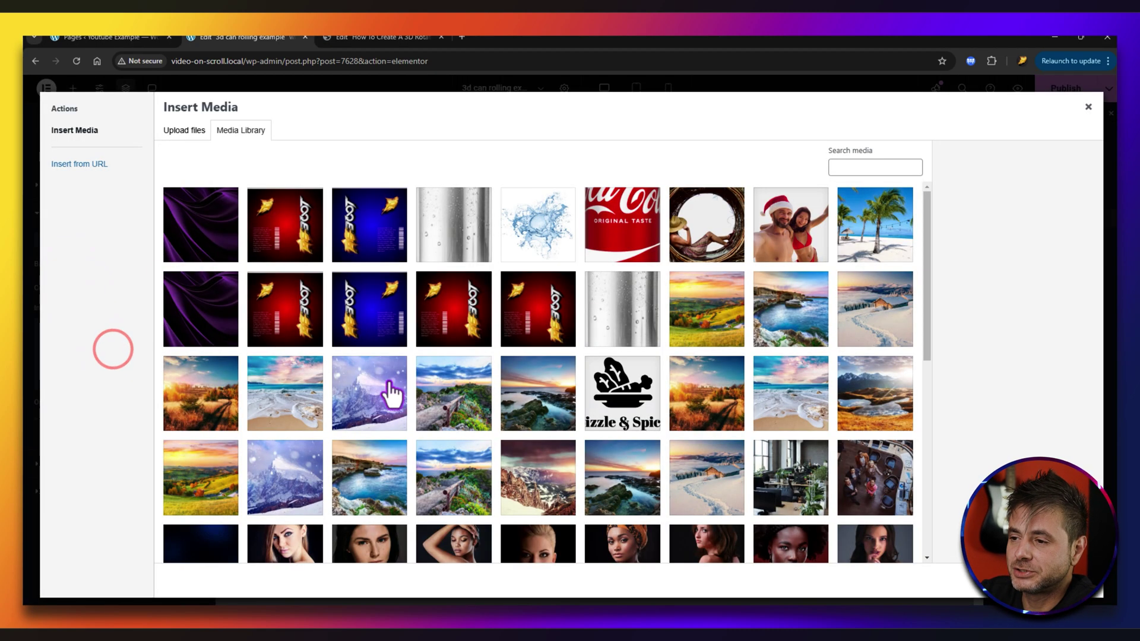
pyautogui.click(368, 224)
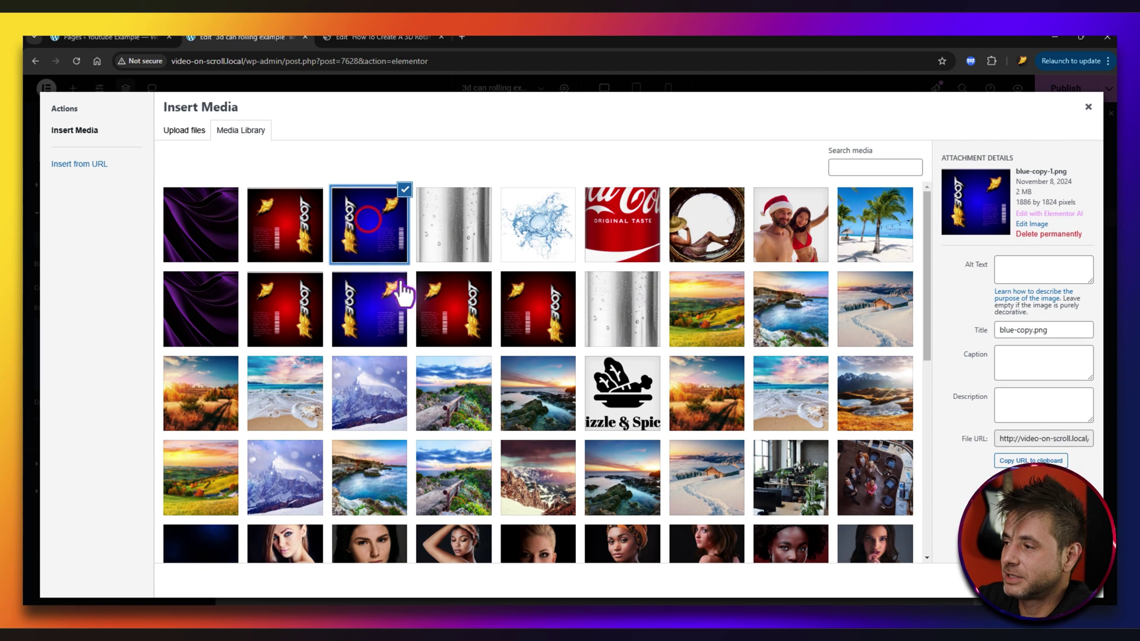
pyautogui.click(1063, 585)
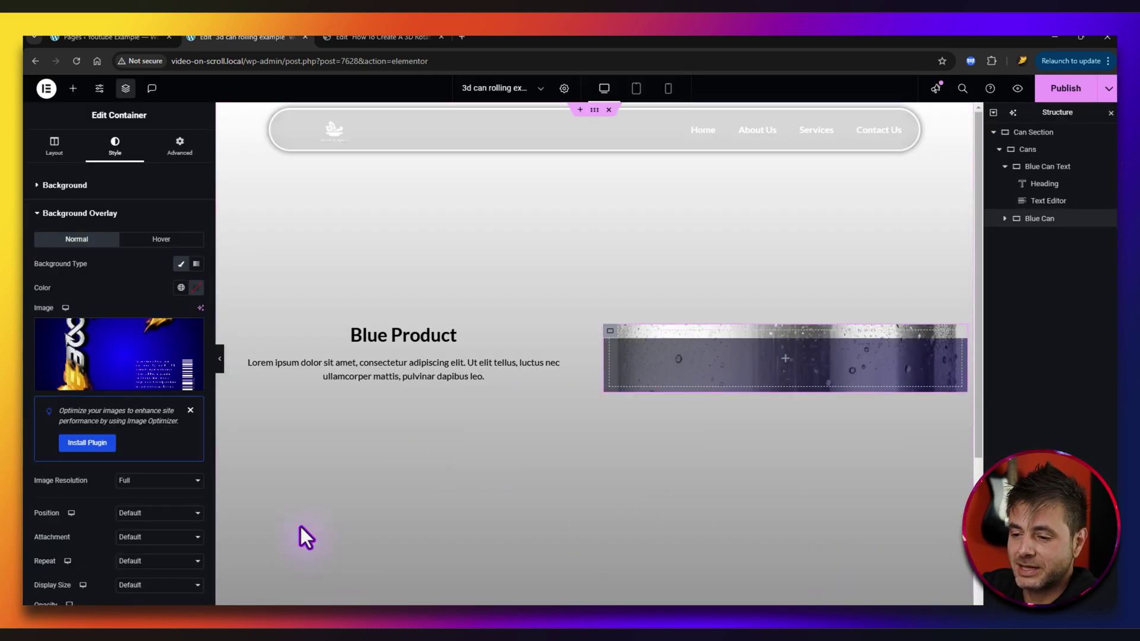
# Set the background overlay image's position to Center Center and its display size to Cover
pyautogui.click(147, 514)
pyautogui.click(134, 379)
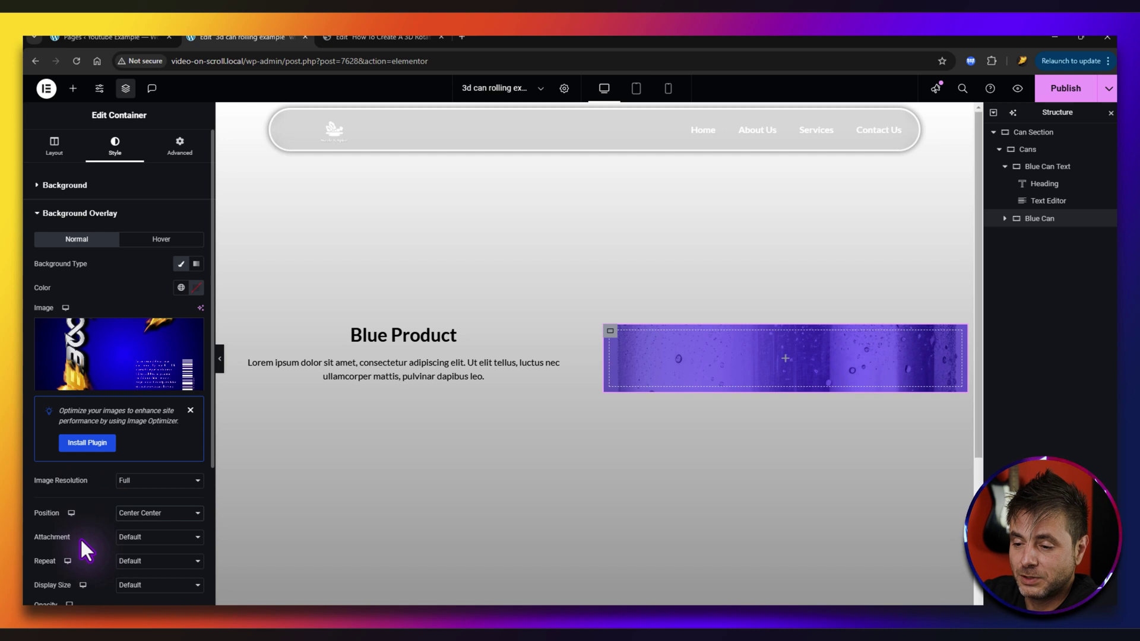
pyautogui.click(126, 585)
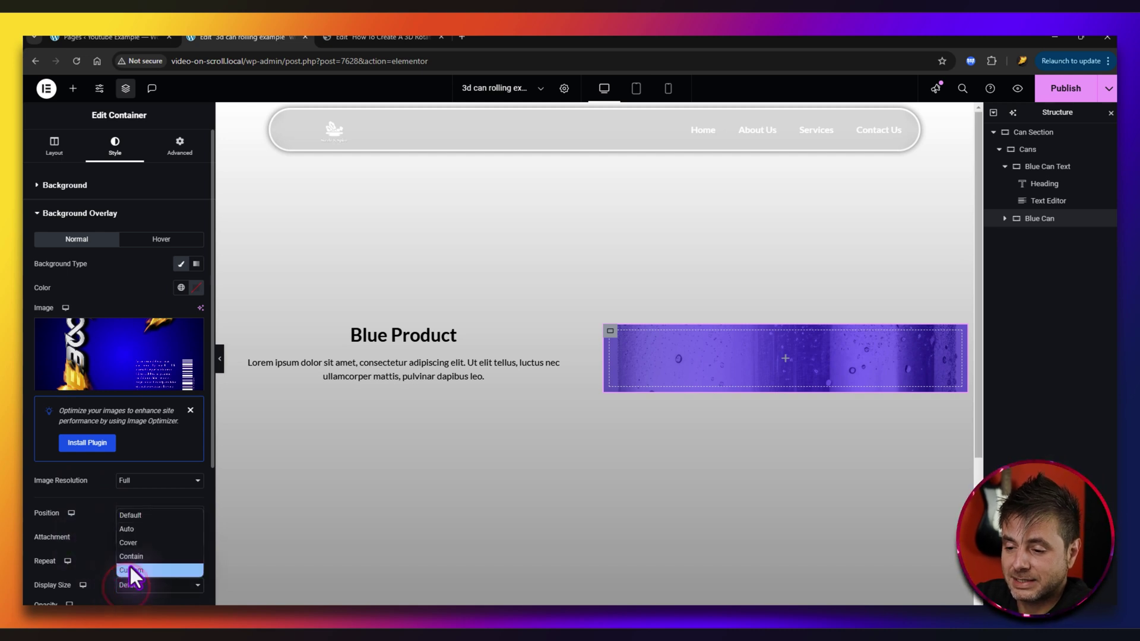
pyautogui.click(126, 540)
# Set the label overlay's opacity to 1 and its blend mode to Multiply
pyautogui.scroll(-3, 44, 442)
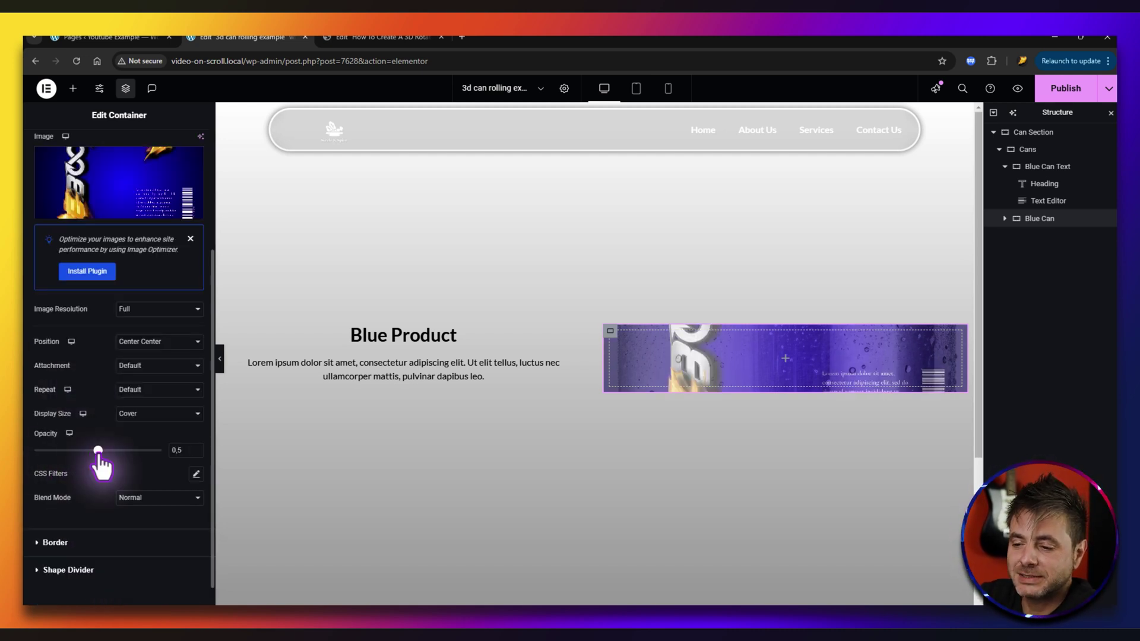
pyautogui.moveTo(98, 451); pyautogui.dragTo(172, 456)
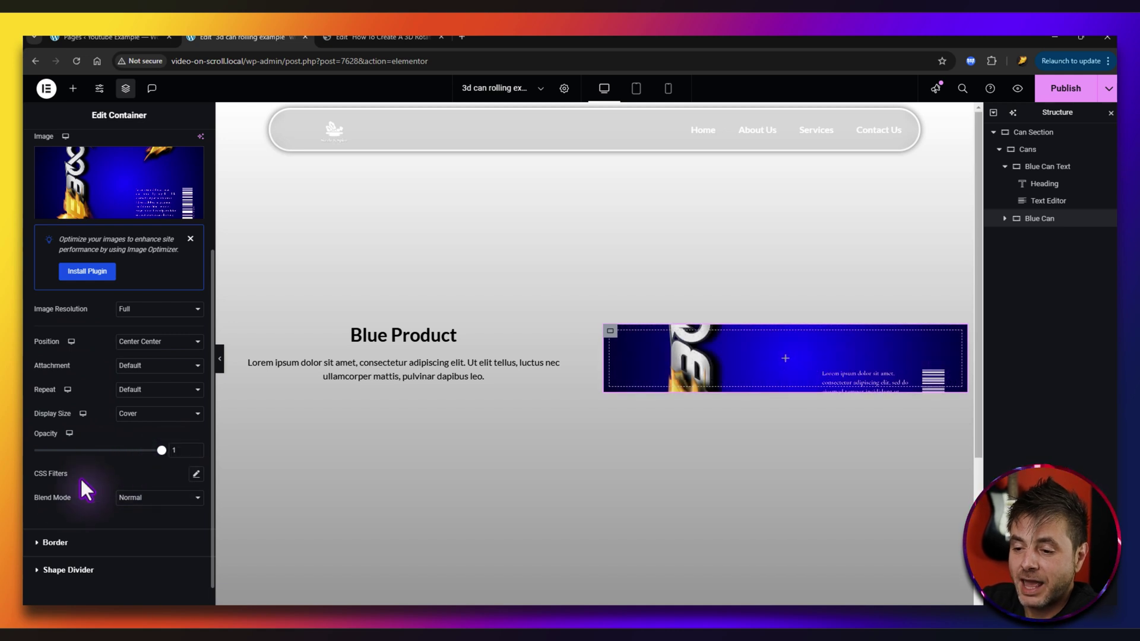
pyautogui.click(139, 503)
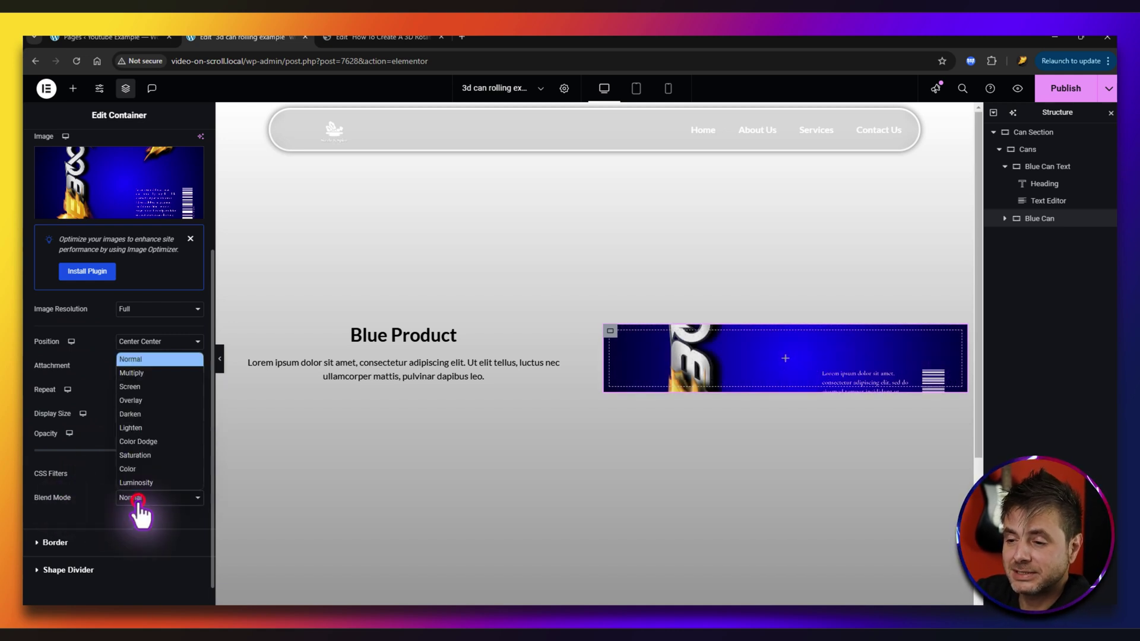
pyautogui.click(130, 377)
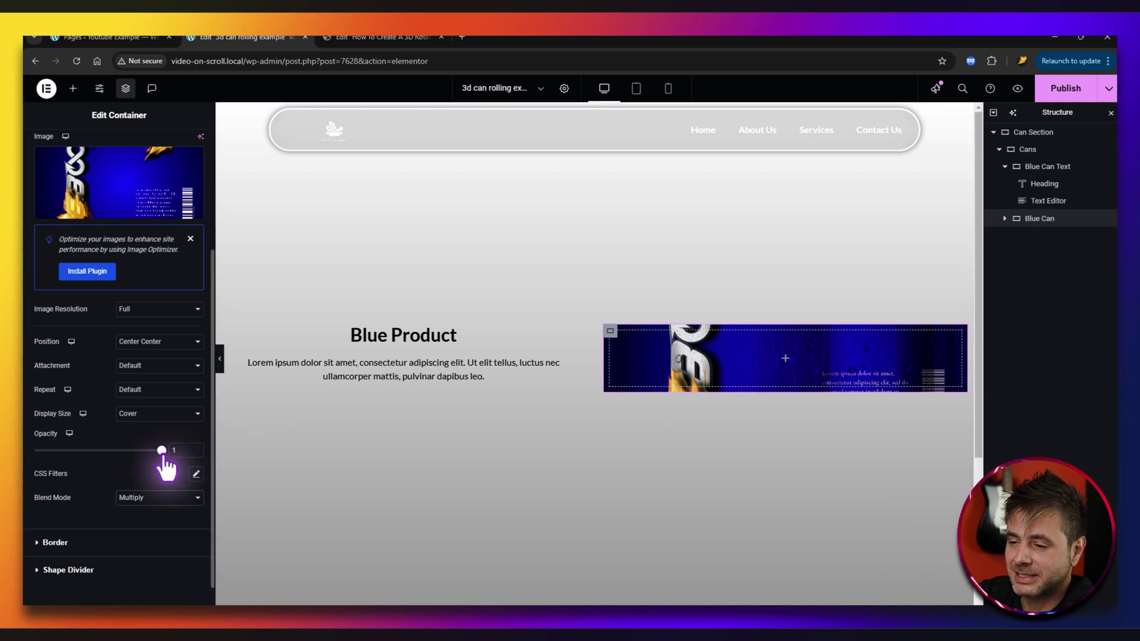
pyautogui.moveTo(162, 450)
pyautogui.mouseDown()
pyautogui.moveTo(140, 450)
pyautogui.moveTo(172, 450)
pyautogui.mouseUp()
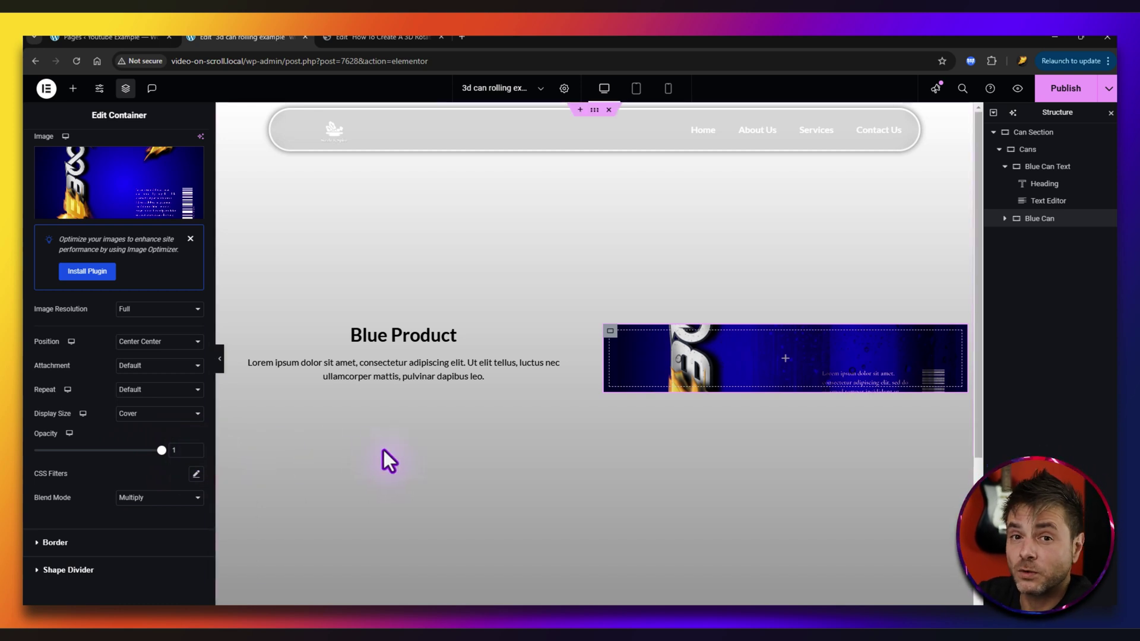
# Copy the can's aspect-ratio and mask CSS snippet from the tutorial blog post into the Blue Can container's custom CSS
pyautogui.scroll(3, 178, 190)
pyautogui.click(185, 148)
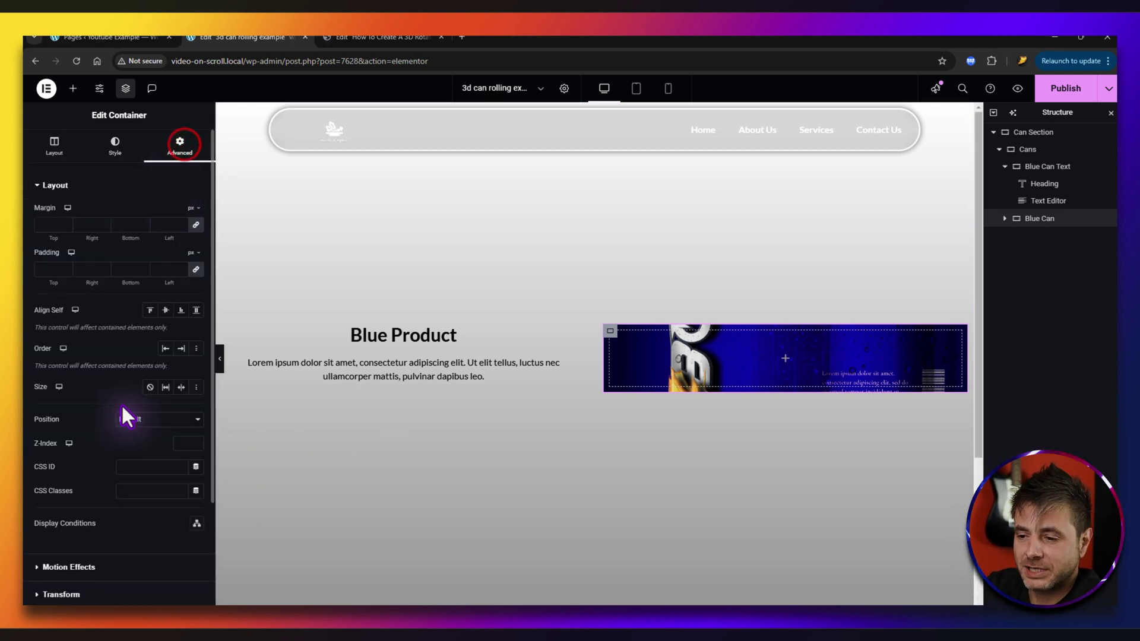
pyautogui.scroll(-5, 121, 403)
pyautogui.click(59, 538)
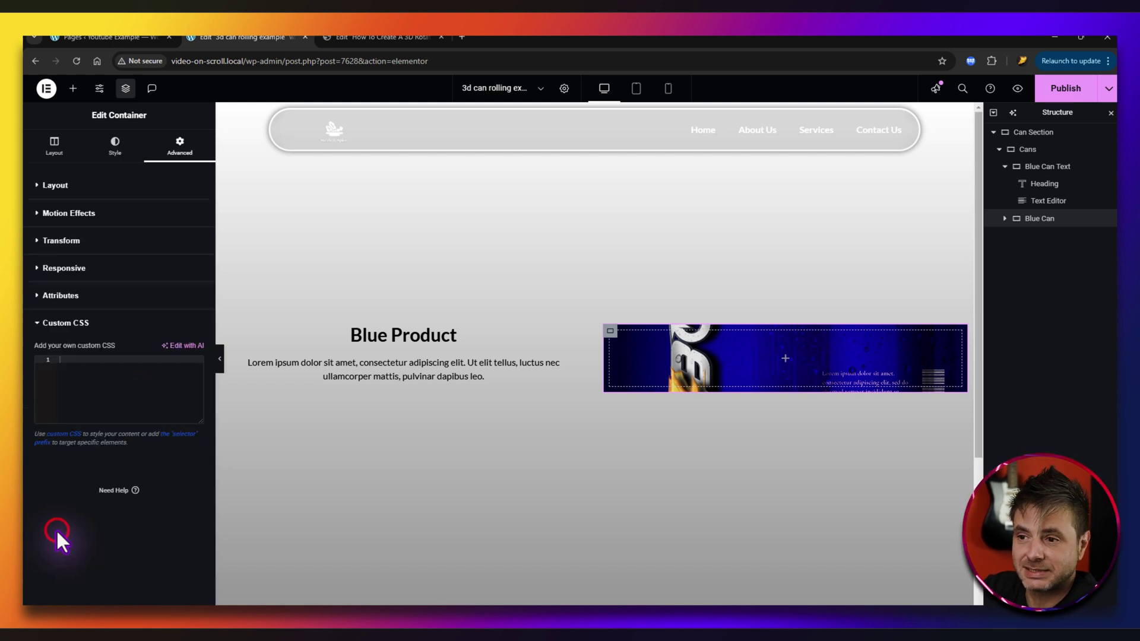
pyautogui.click(98, 397)
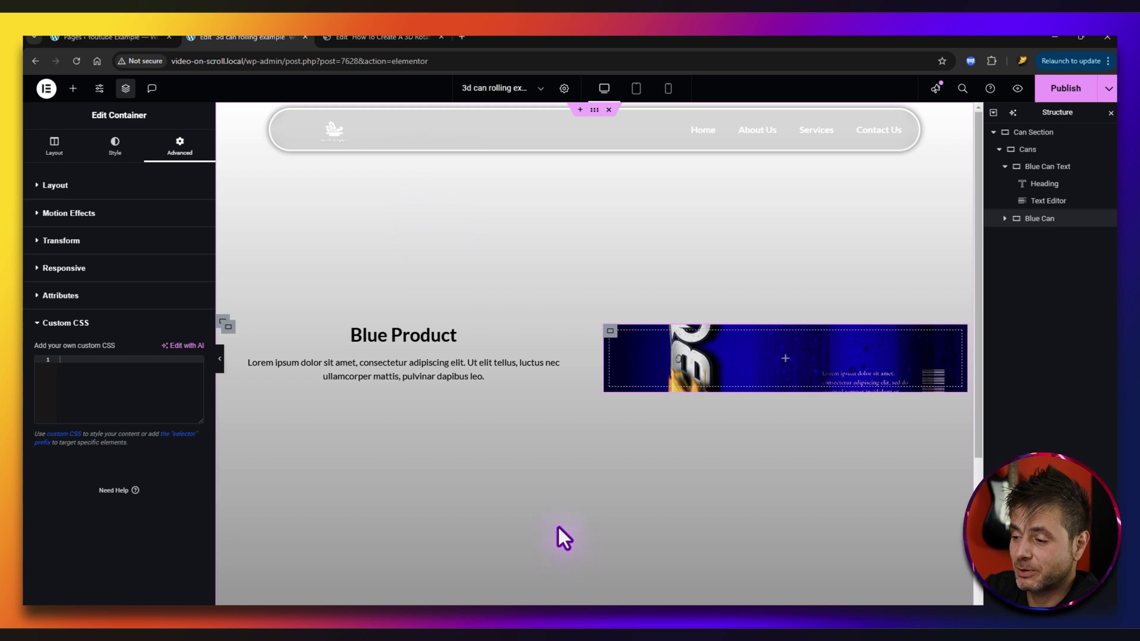
pyautogui.click(383, 37)
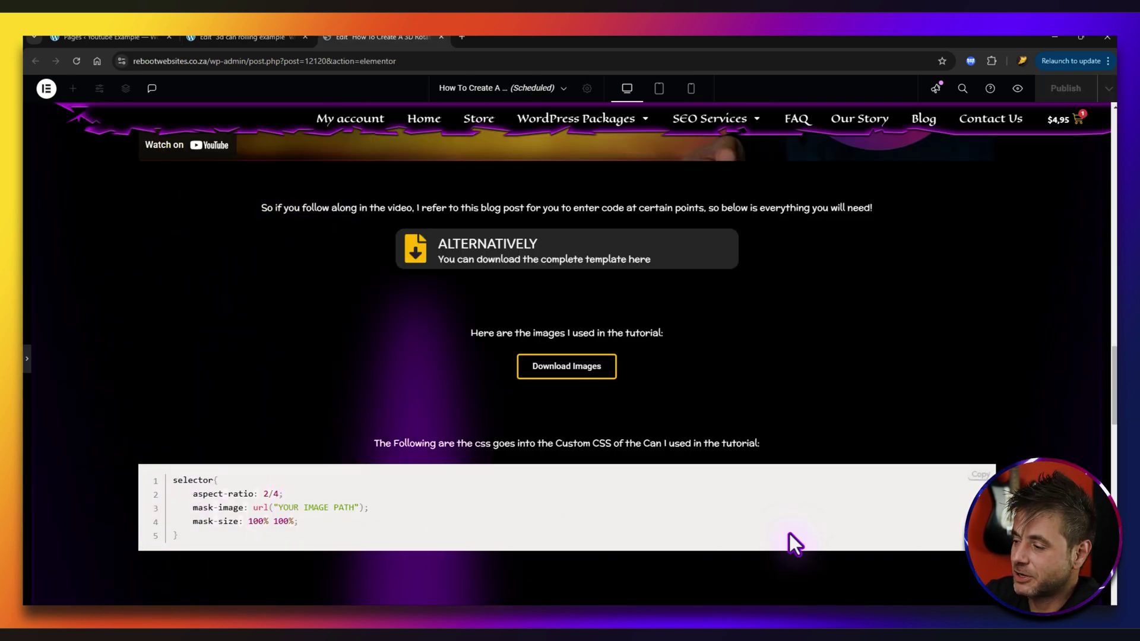
pyautogui.click(981, 475)
pyautogui.hotkey('ctrl', 'shift', 'Tab')
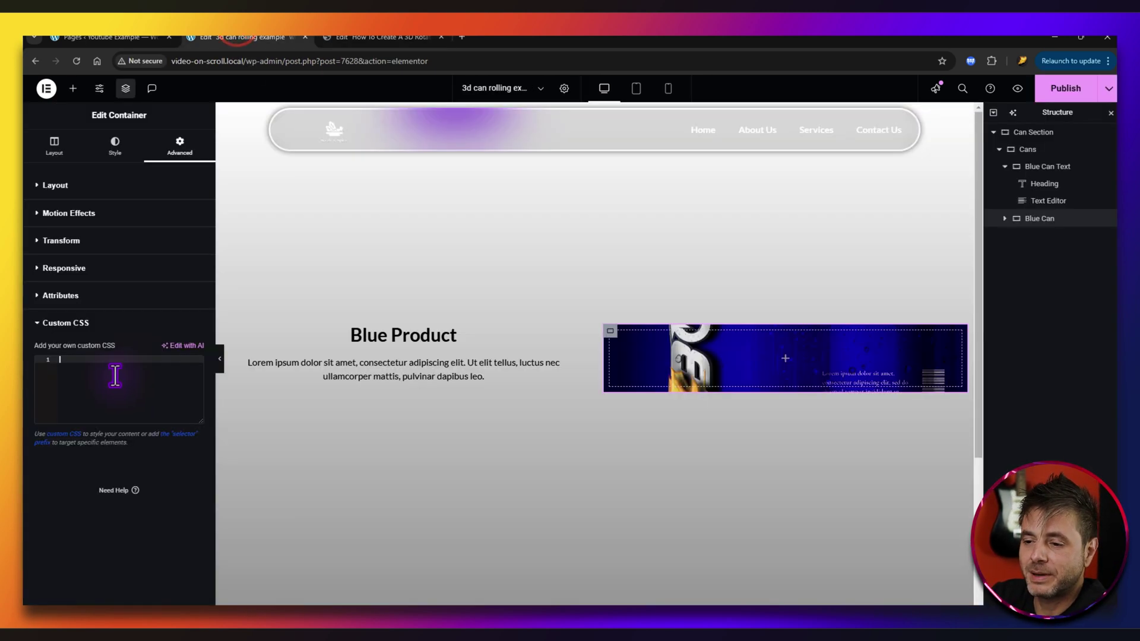
pyautogui.click(116, 375)
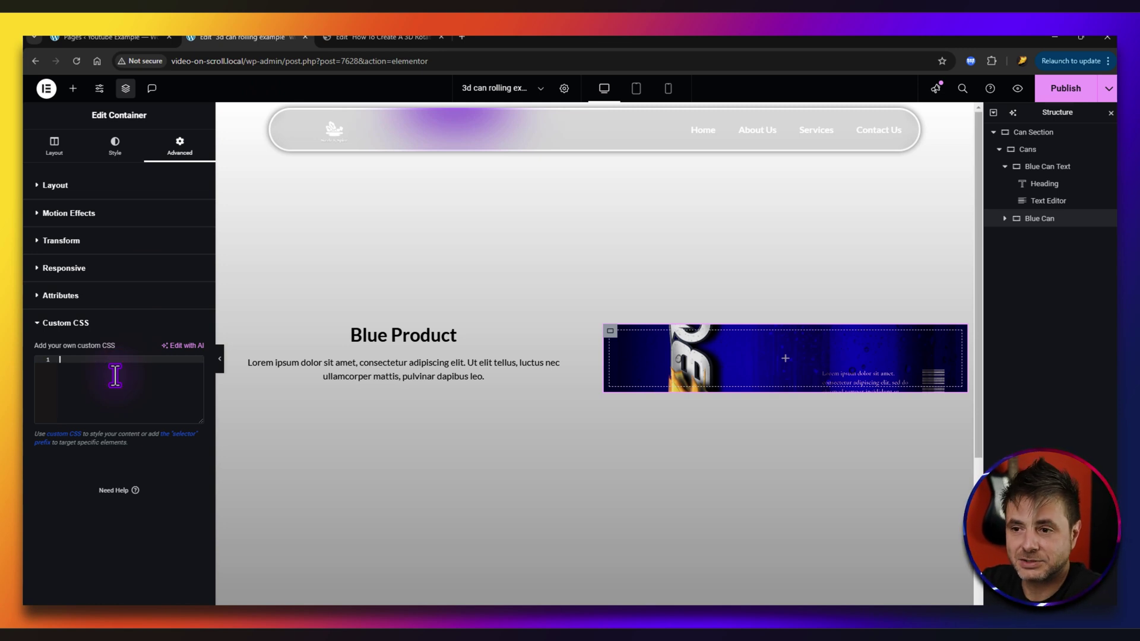
pyautogui.hotkey('ctrl', 'v')
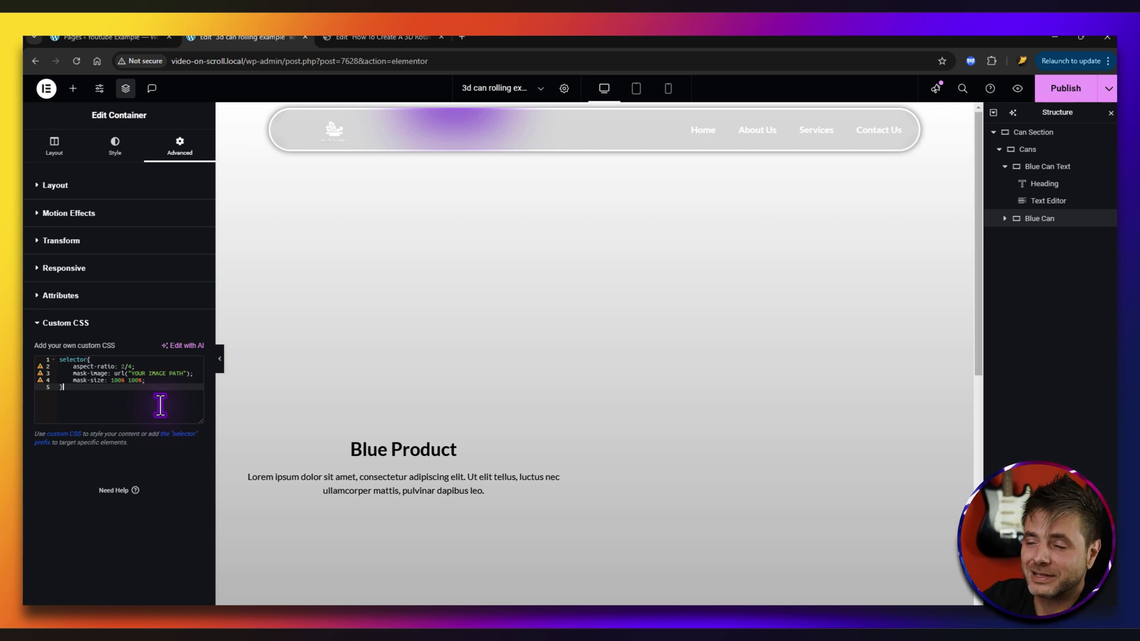
# Replace the YOUR IMAGE PATH placeholder in the custom CSS with the file URL of can-mockup-1.png from the WordPress media library
pyautogui.click(104, 36)
pyautogui.click(54, 154)
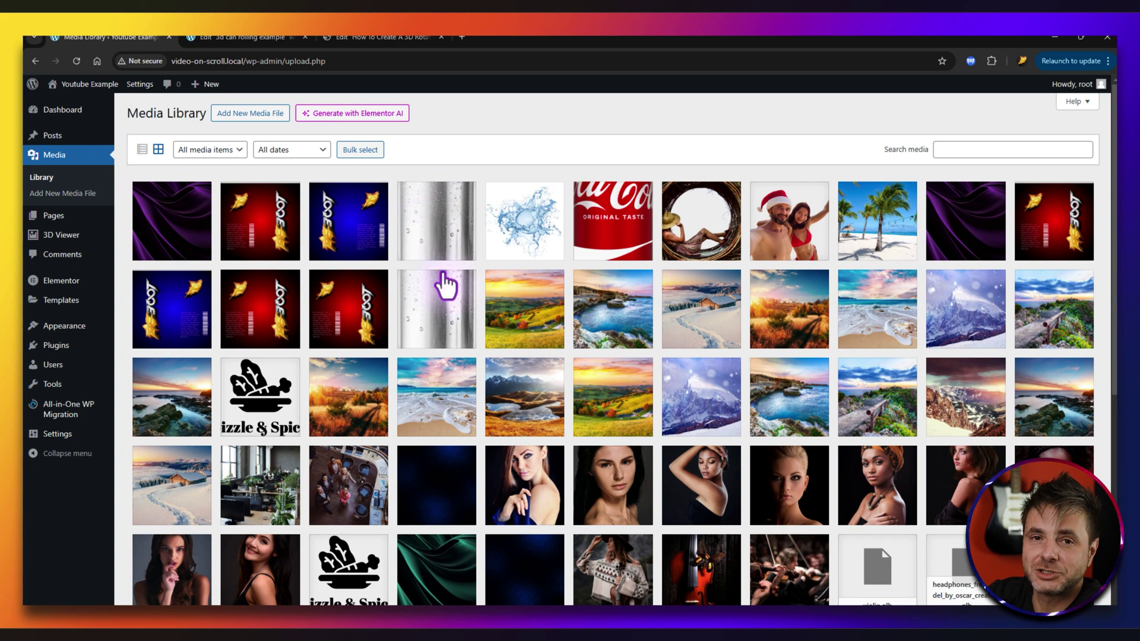
pyautogui.click(434, 238)
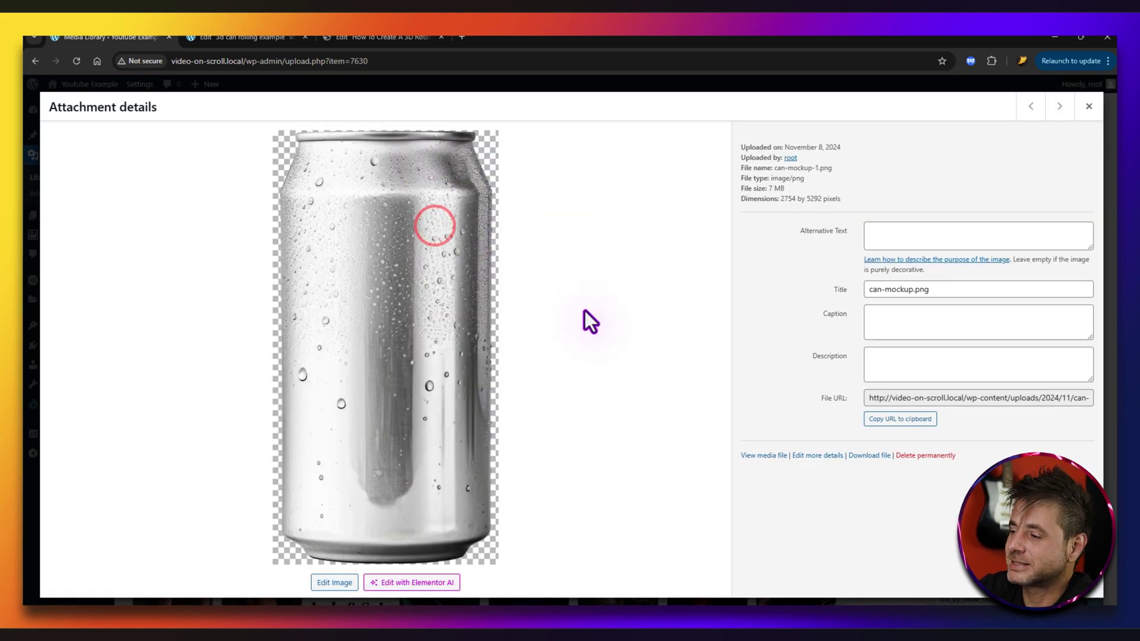
pyautogui.click(893, 418)
pyautogui.hotkey('ctrl', 'Tab')
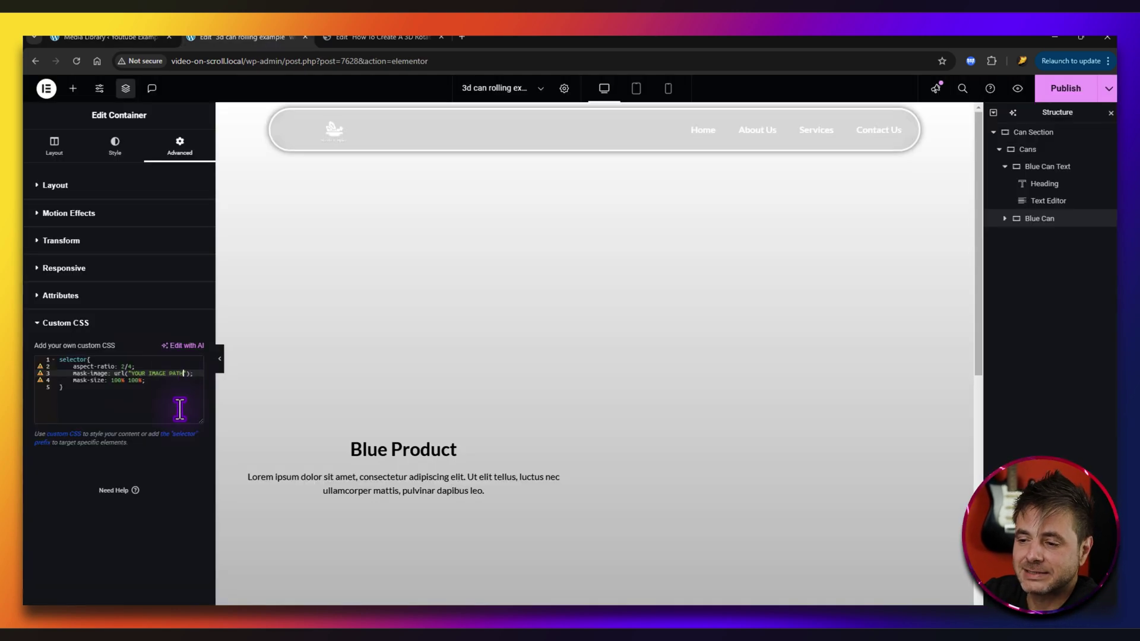
pyautogui.moveTo(181, 374); pyautogui.dragTo(131, 375)
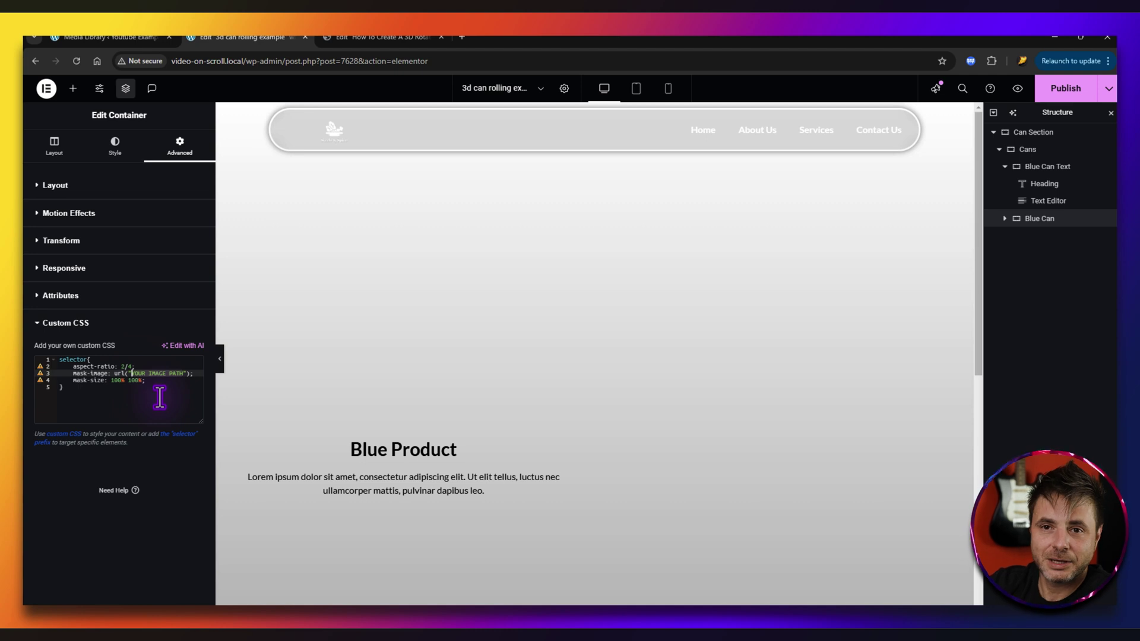
pyautogui.hotkey('ctrl', 'v')
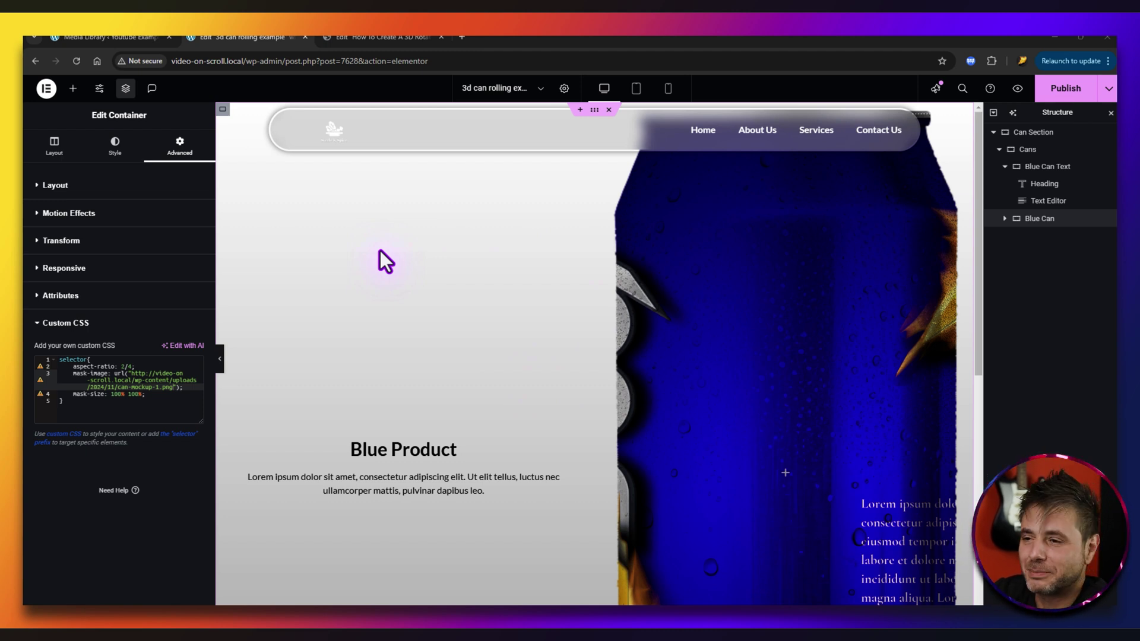
# Change the Blue Can container's normal-state background overlay position to Center Left
pyautogui.click(110, 149)
pyautogui.scroll(-3, 112, 298)
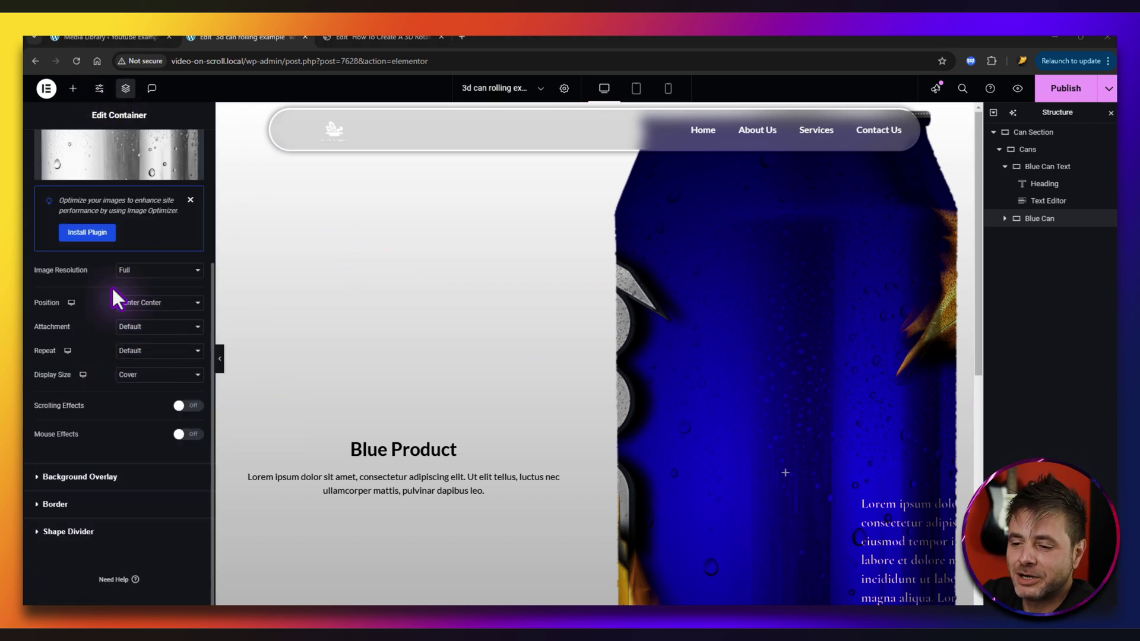
pyautogui.click(75, 478)
pyautogui.scroll(-1, 123, 428)
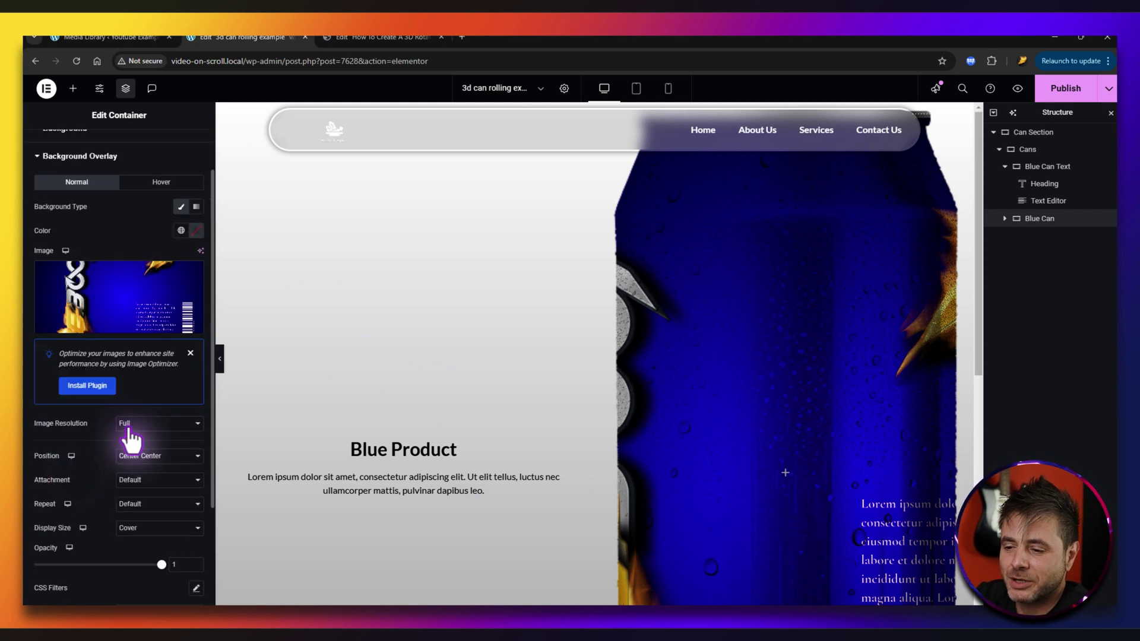
pyautogui.click(129, 457)
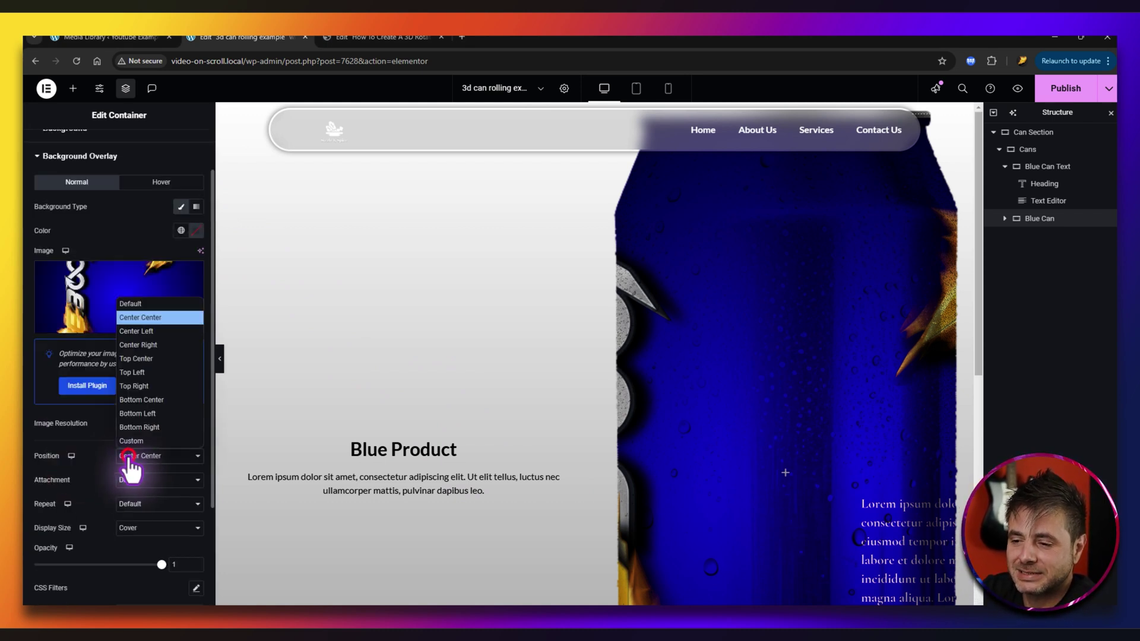
pyautogui.click(135, 331)
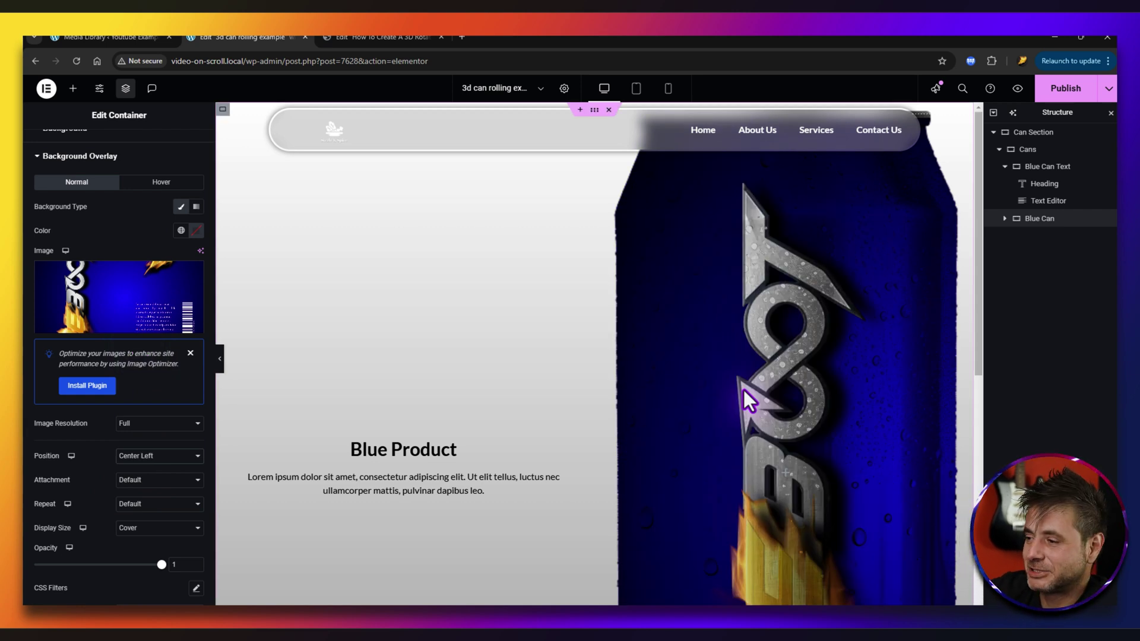
# Give the Blue Can container's hover state a classic background overlay using the blue label image blue-copy-1.png
pyautogui.click(147, 185)
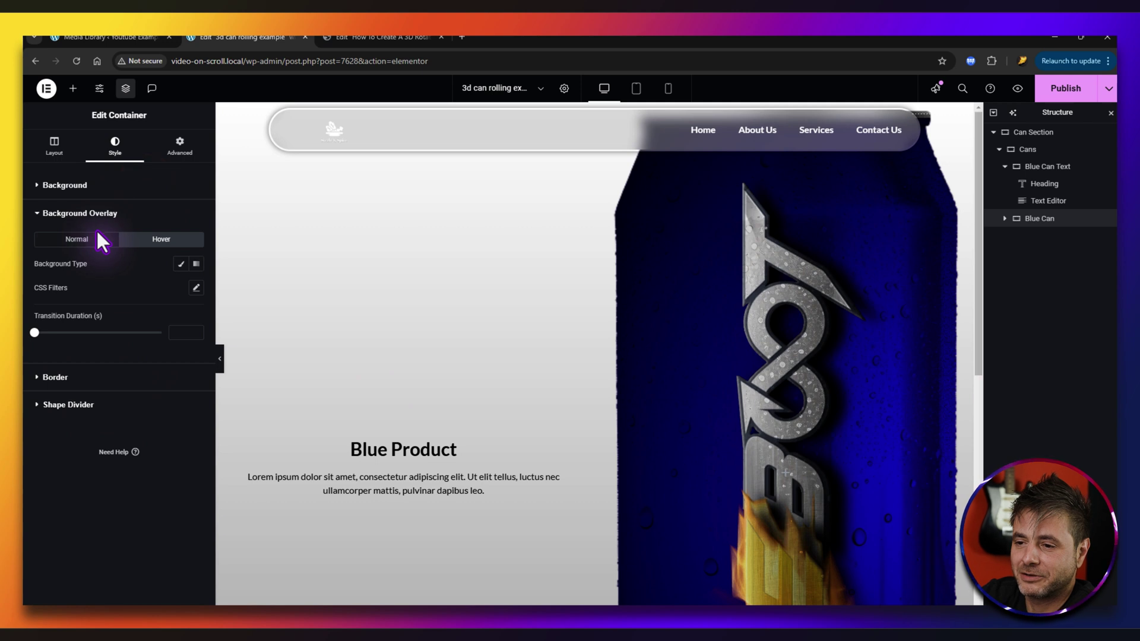
pyautogui.click(181, 264)
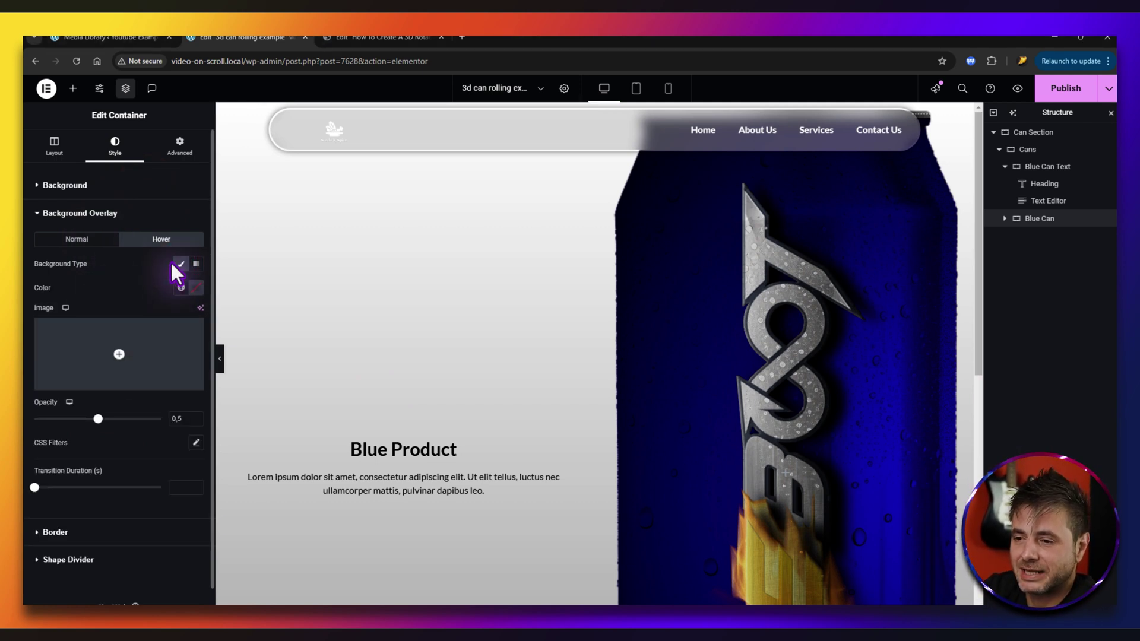
pyautogui.click(119, 354)
pyautogui.click(376, 232)
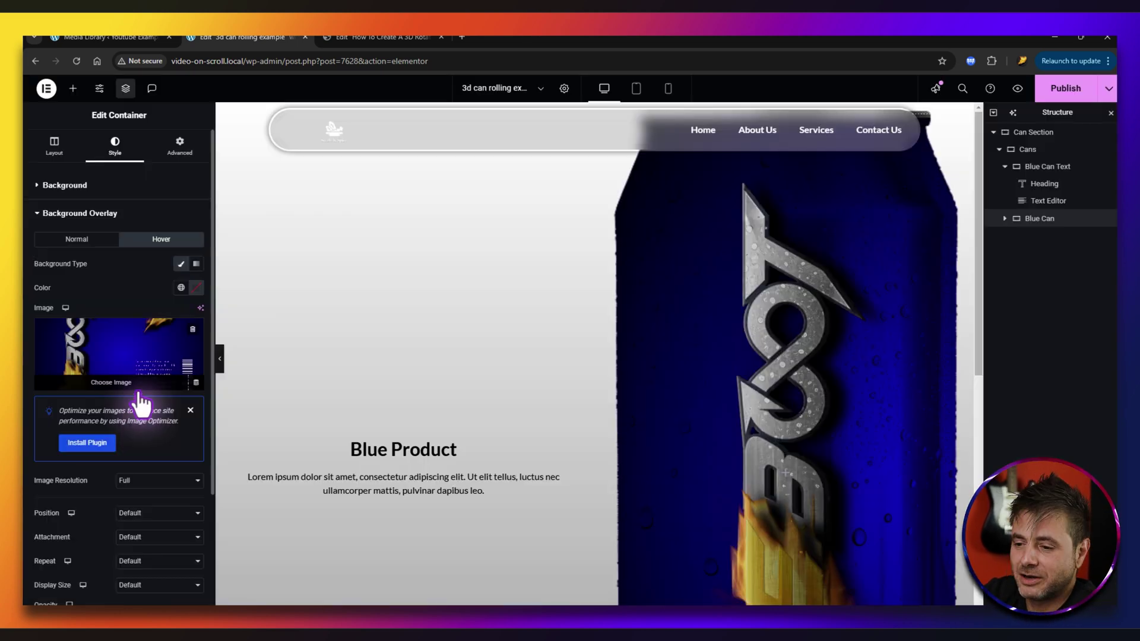
# Set the hover overlay's image position to Center Right and its opacity to 1
pyautogui.scroll(-2, 107, 484)
pyautogui.click(139, 399)
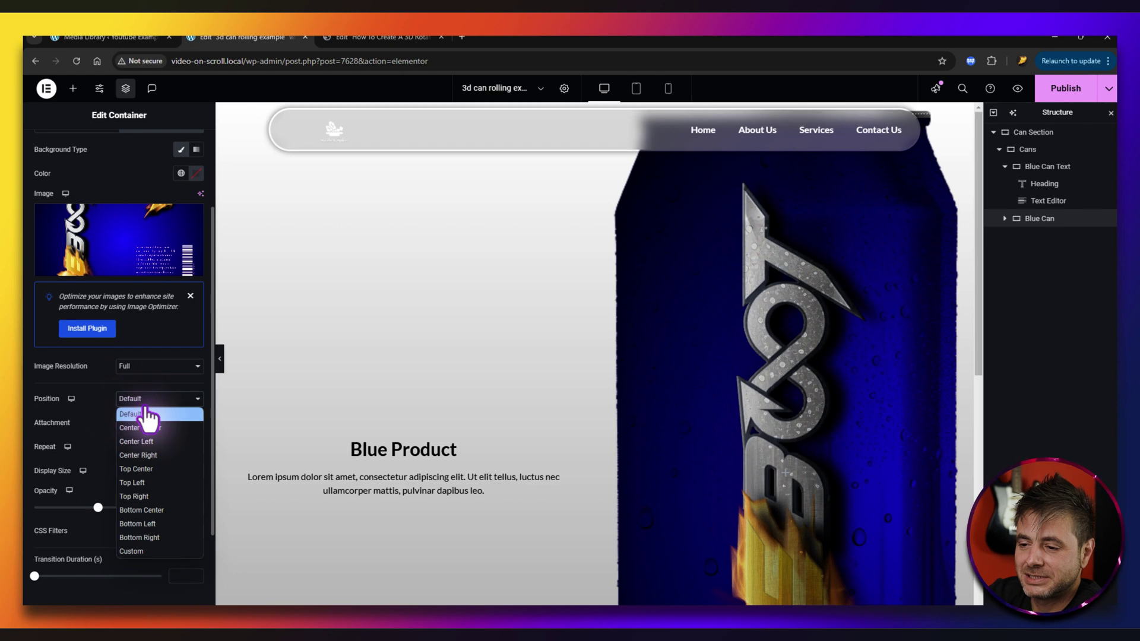
pyautogui.click(131, 453)
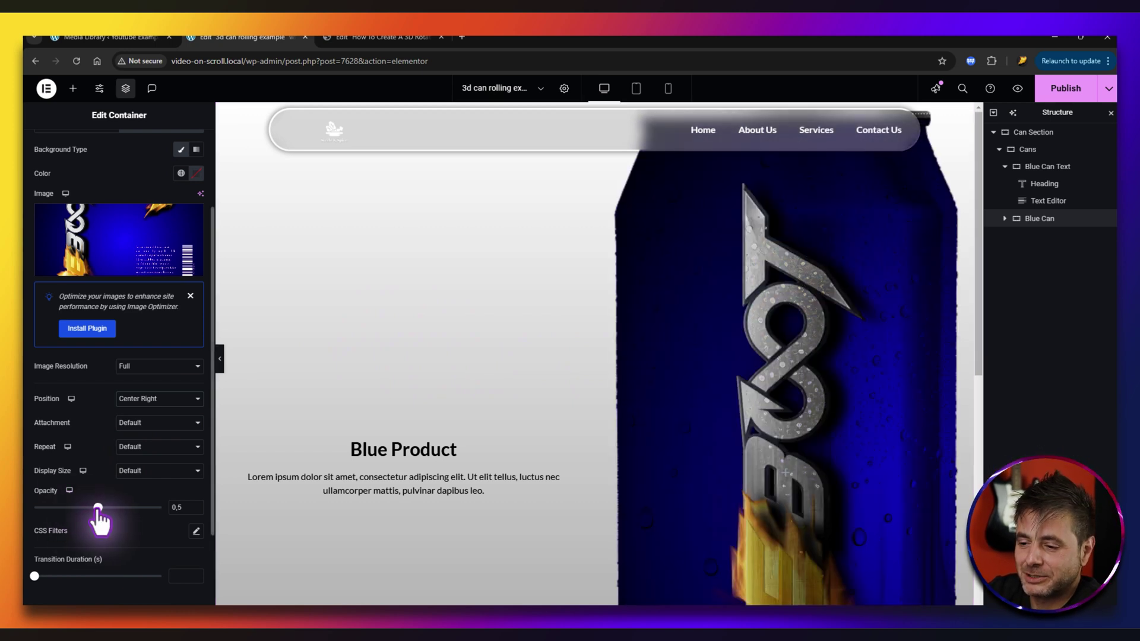
pyautogui.moveTo(98, 508); pyautogui.dragTo(178, 508)
# Set the hover overlay's transition duration to 0.5 seconds and its display size to Cover
pyautogui.scroll(-2, 131, 556)
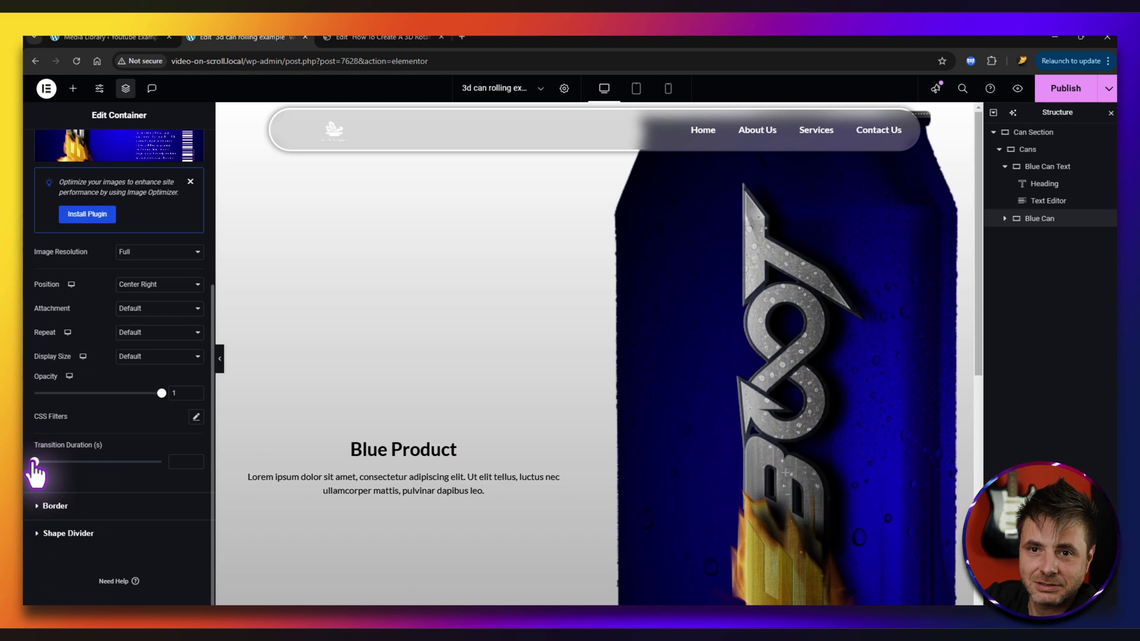
pyautogui.moveTo(34, 462); pyautogui.dragTo(51, 462)
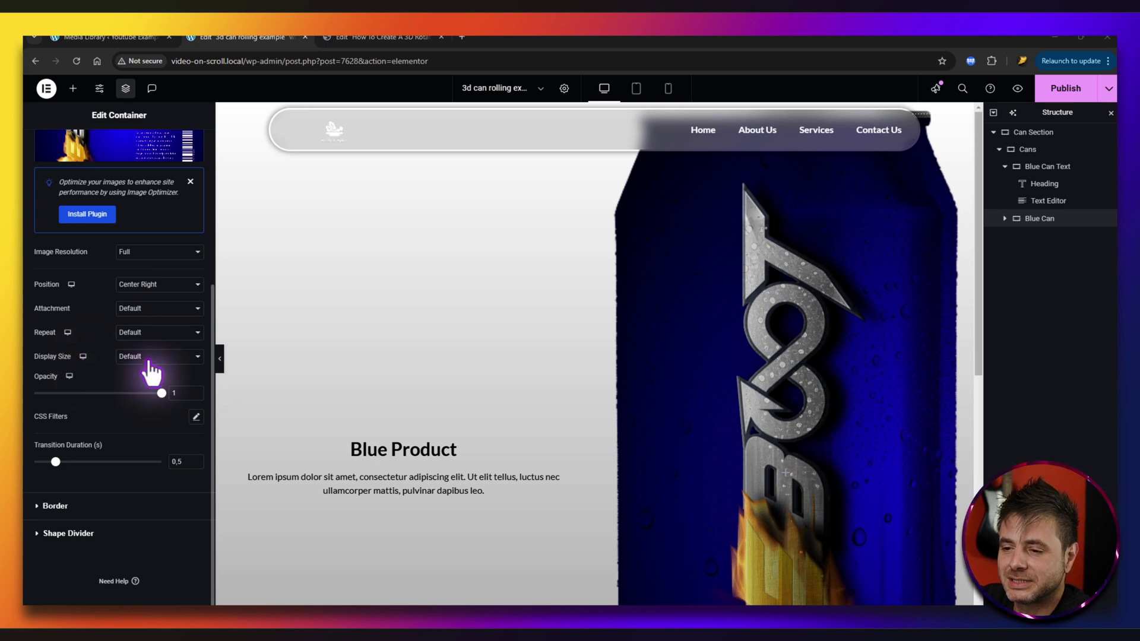
pyautogui.click(122, 357)
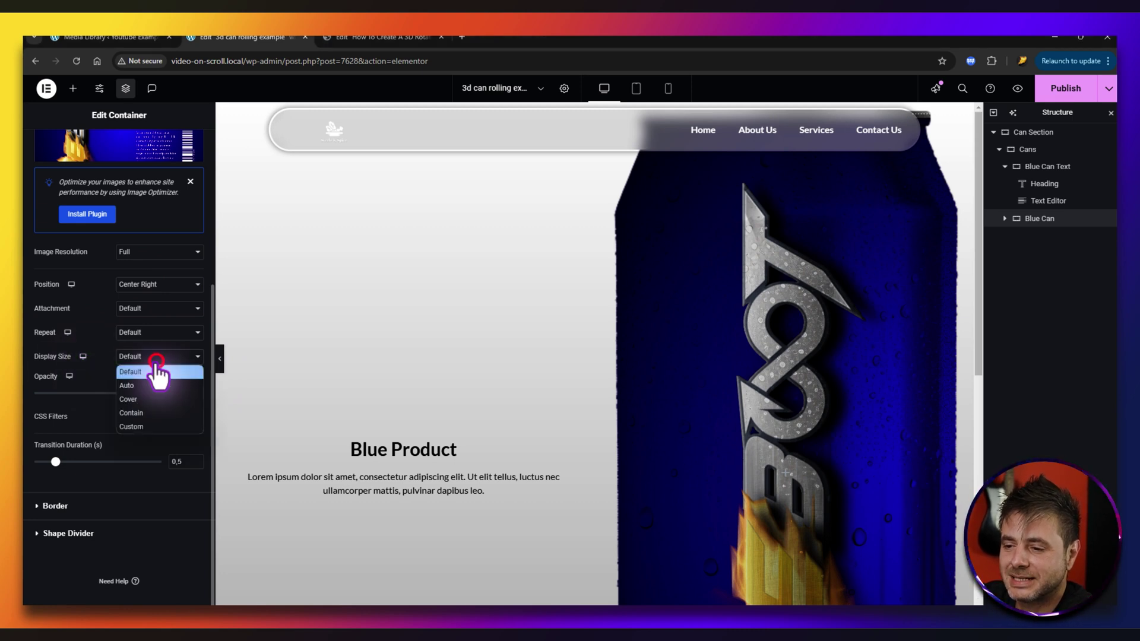
pyautogui.click(134, 399)
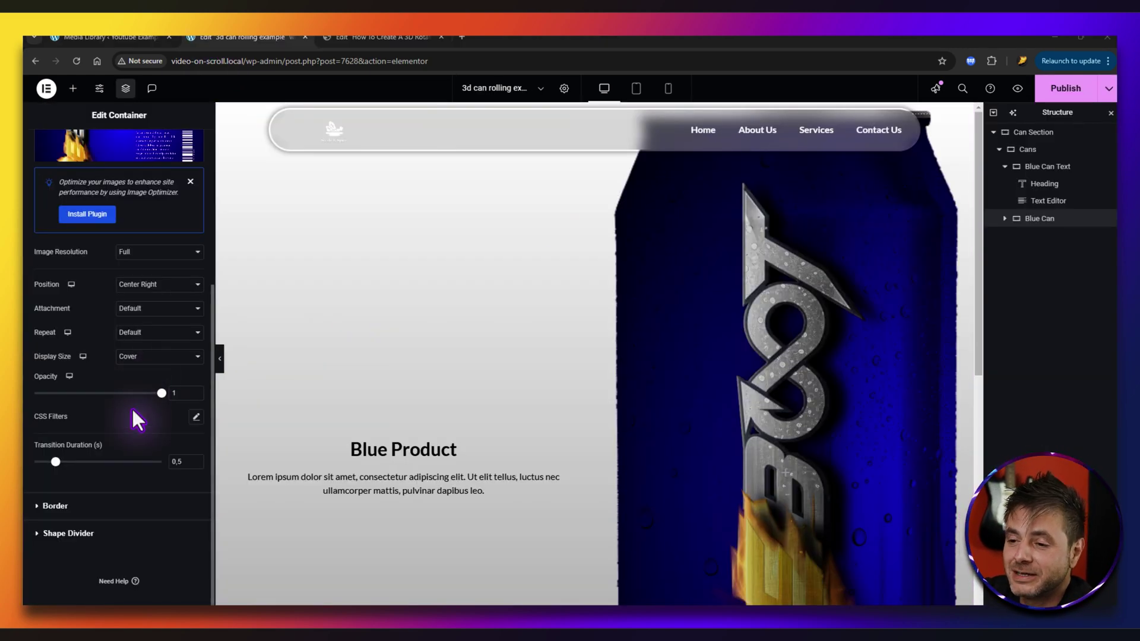
# Add a vertical offset and a proportional scale to the Blue Can container's hover-state transform
pyautogui.scroll(5, 132, 407)
pyautogui.click(179, 146)
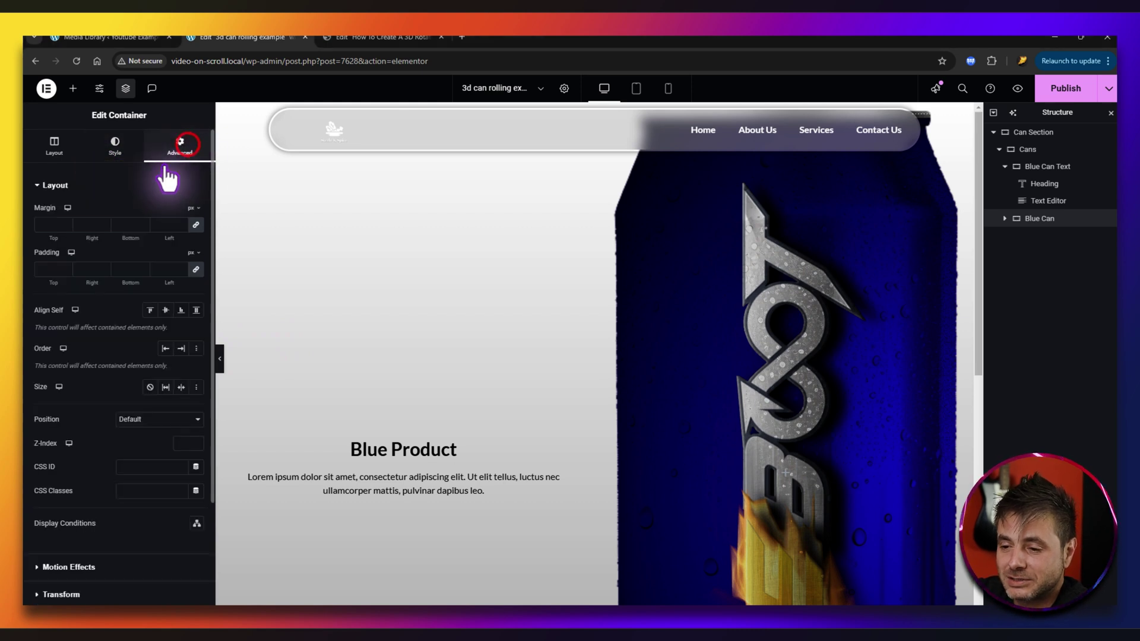
pyautogui.scroll(-2, 98, 380)
pyautogui.click(61, 480)
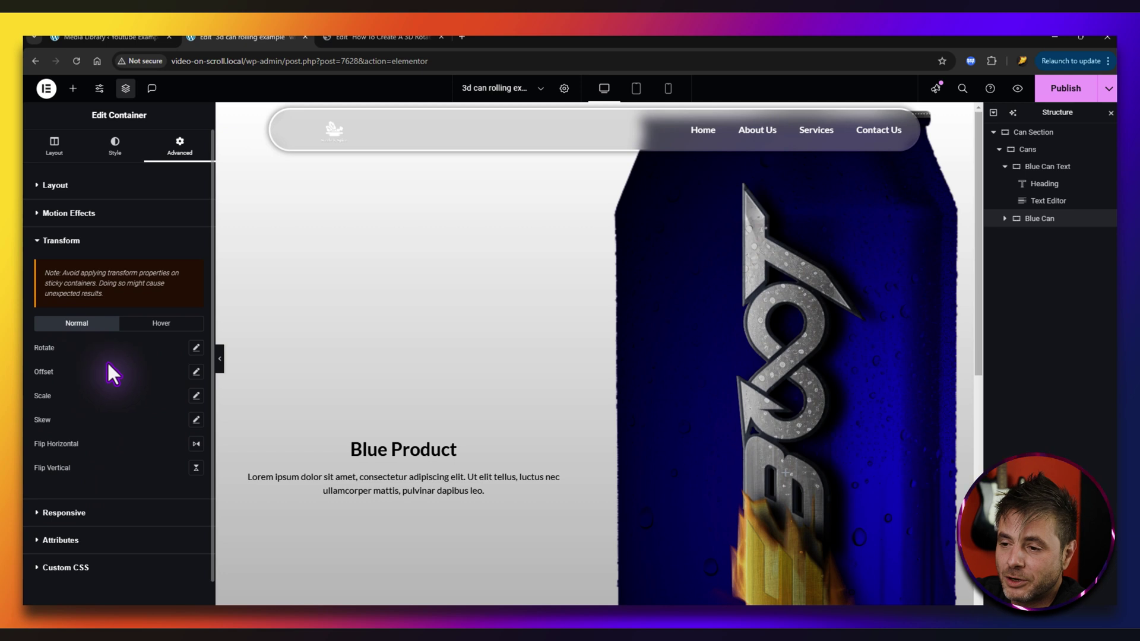
pyautogui.click(149, 325)
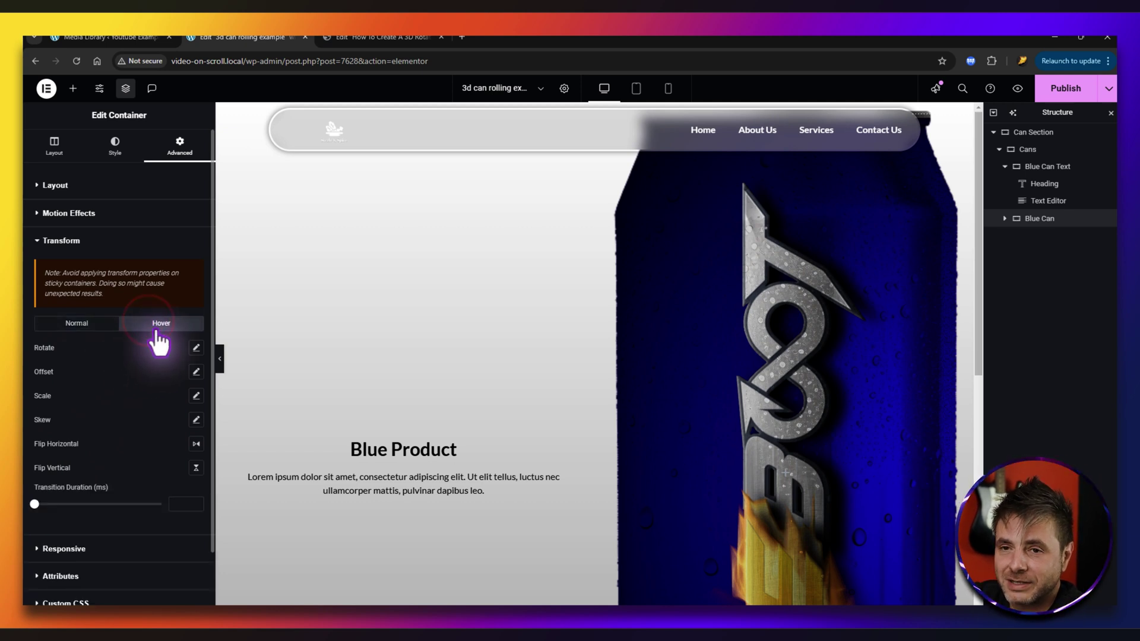
pyautogui.click(196, 371)
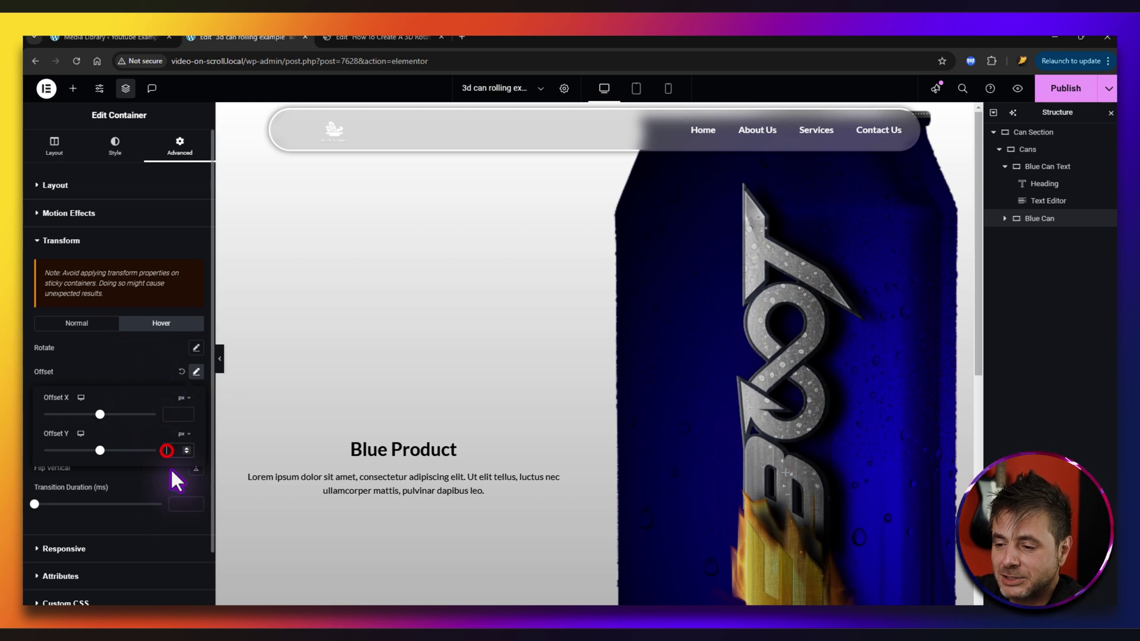
pyautogui.click(188, 415)
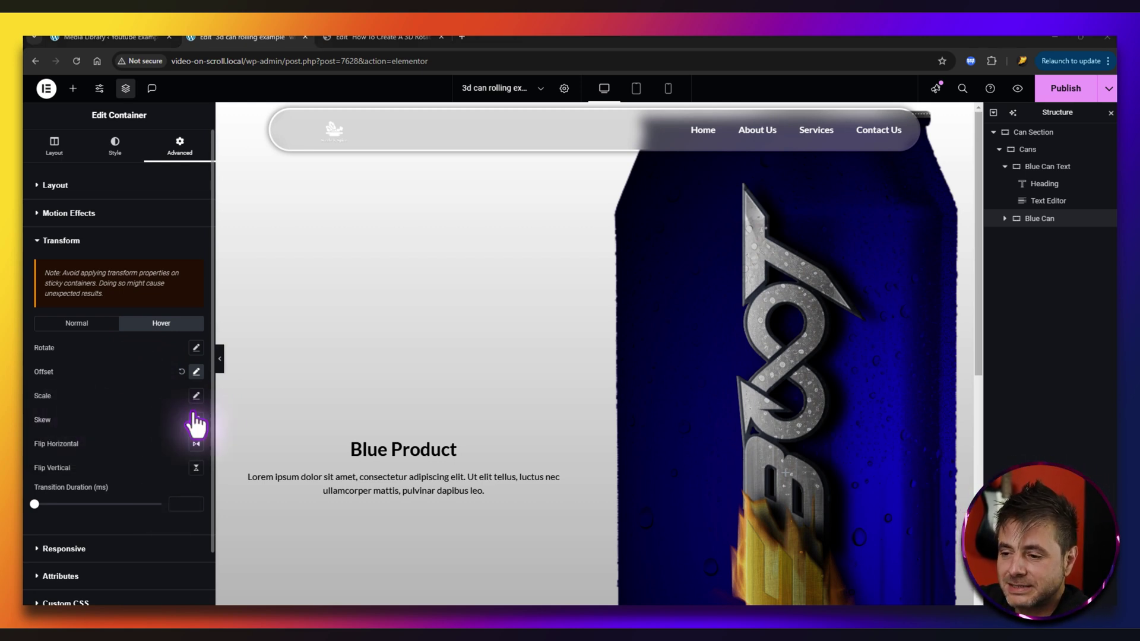
pyautogui.click(192, 395)
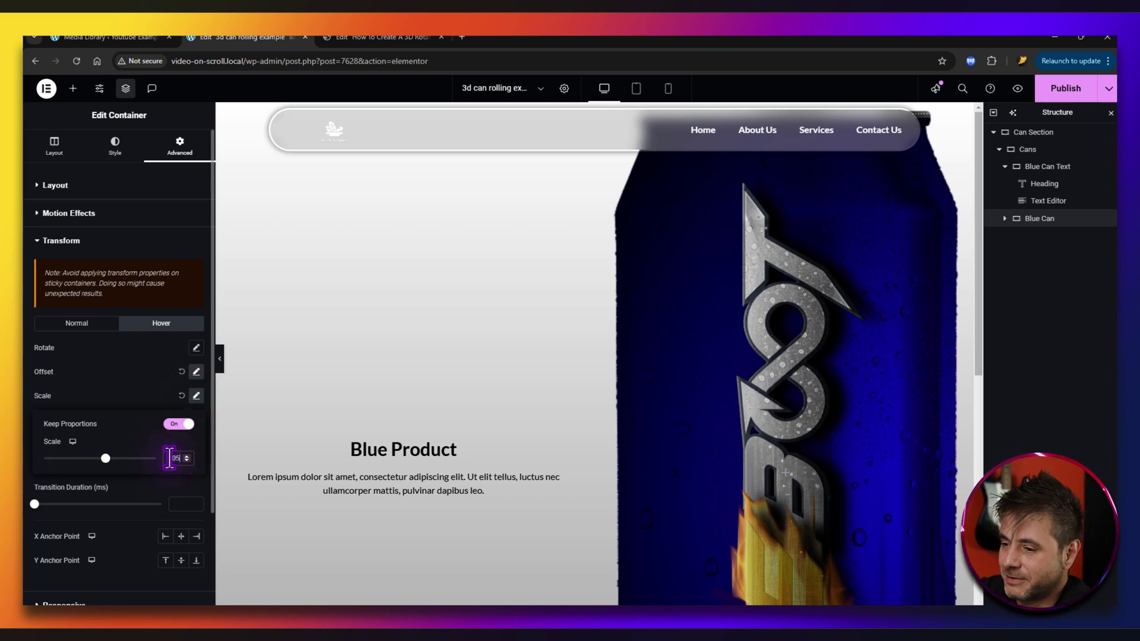
pyautogui.click(148, 374)
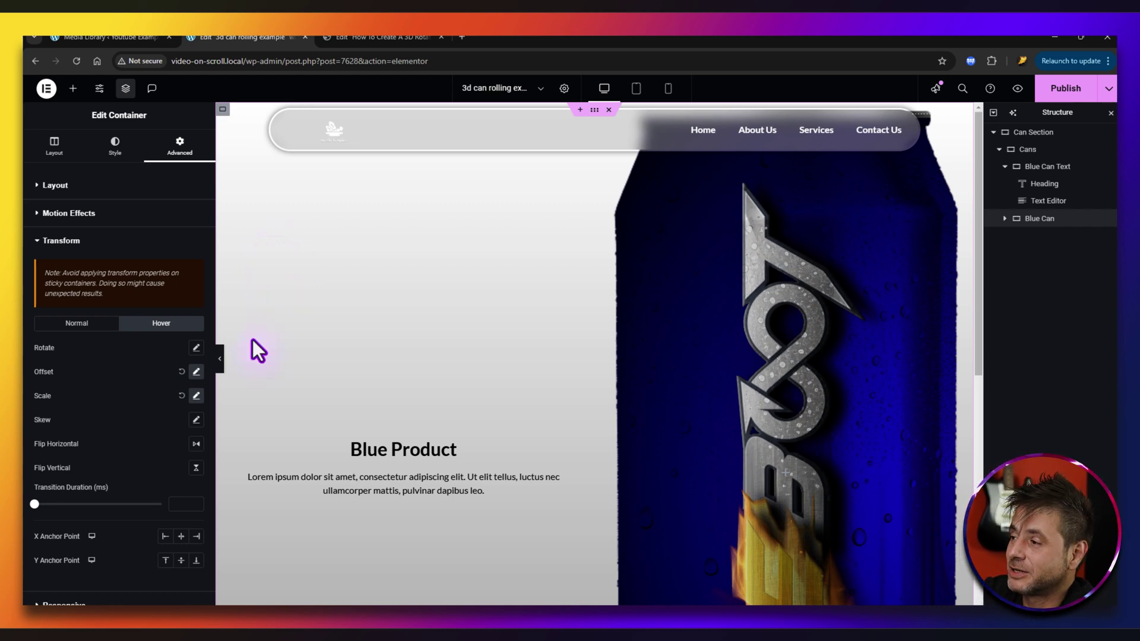
# Duplicate the Blue Can container inside the Cans container
pyautogui.click(1029, 166)
pyautogui.click(1043, 184)
pyautogui.click(1042, 218)
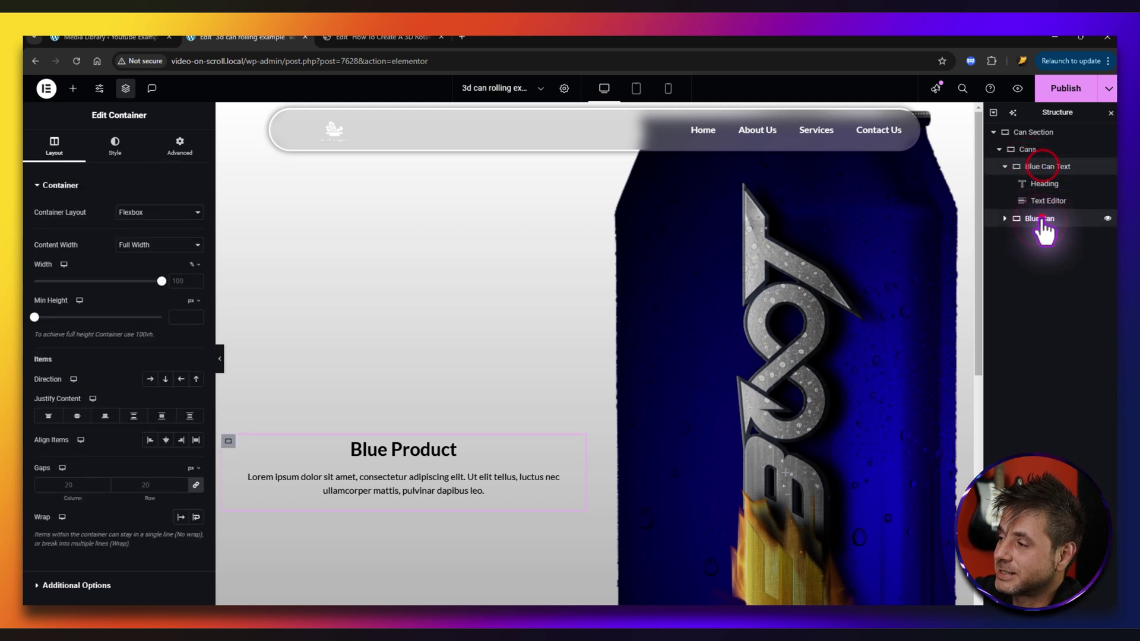
pyautogui.click(1043, 200)
pyautogui.click(1039, 218)
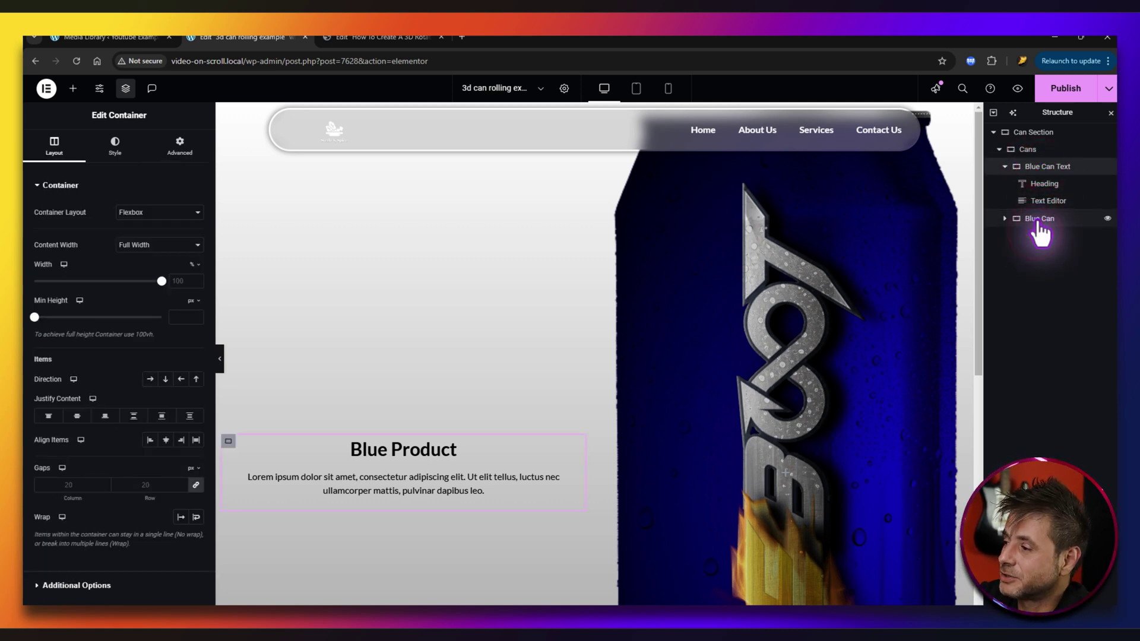
pyautogui.click(1036, 219)
pyautogui.rightClick(1036, 219)
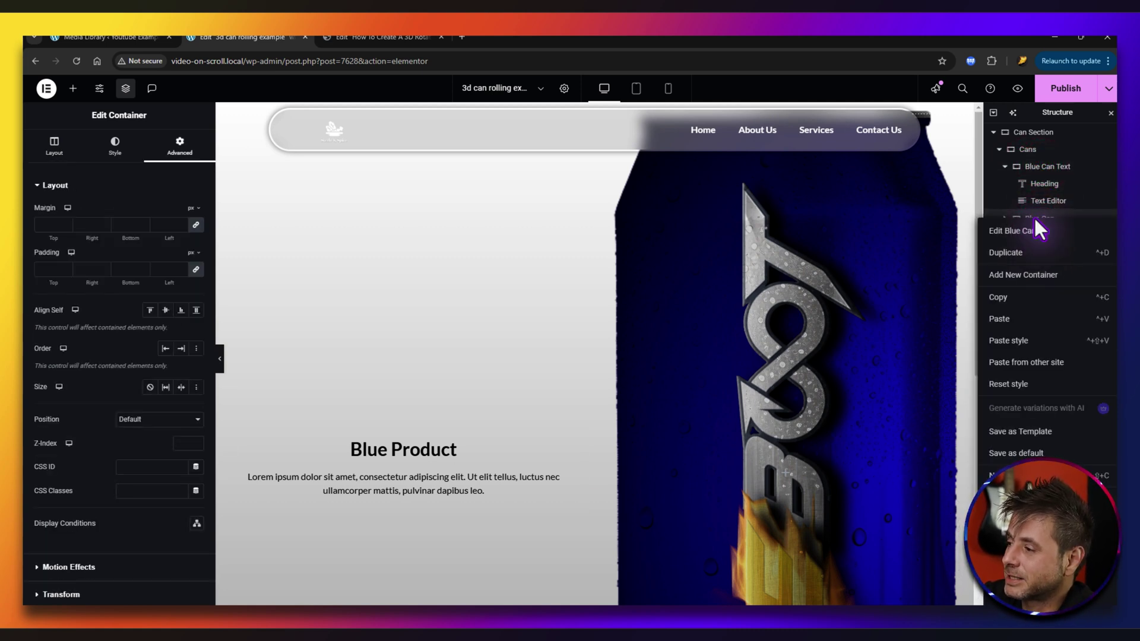
pyautogui.click(1019, 250)
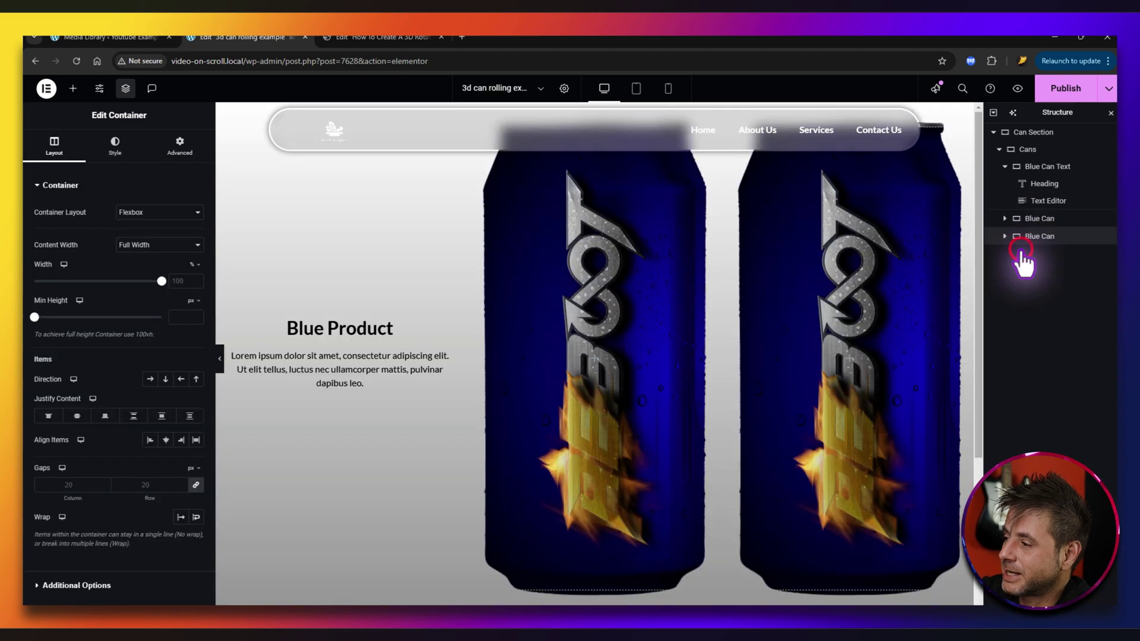
# Duplicate the Blue Can Text container and place the copy after the second Blue Can container
pyautogui.rightClick(1051, 169)
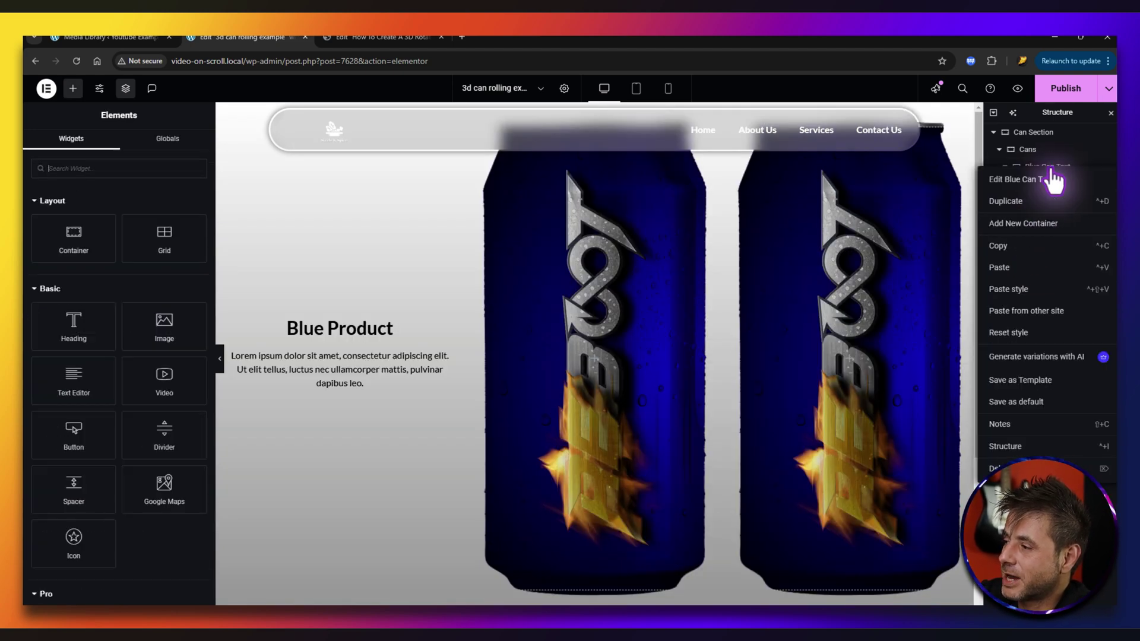
pyautogui.click(1025, 202)
pyautogui.moveTo(1041, 220); pyautogui.dragTo(1043, 254)
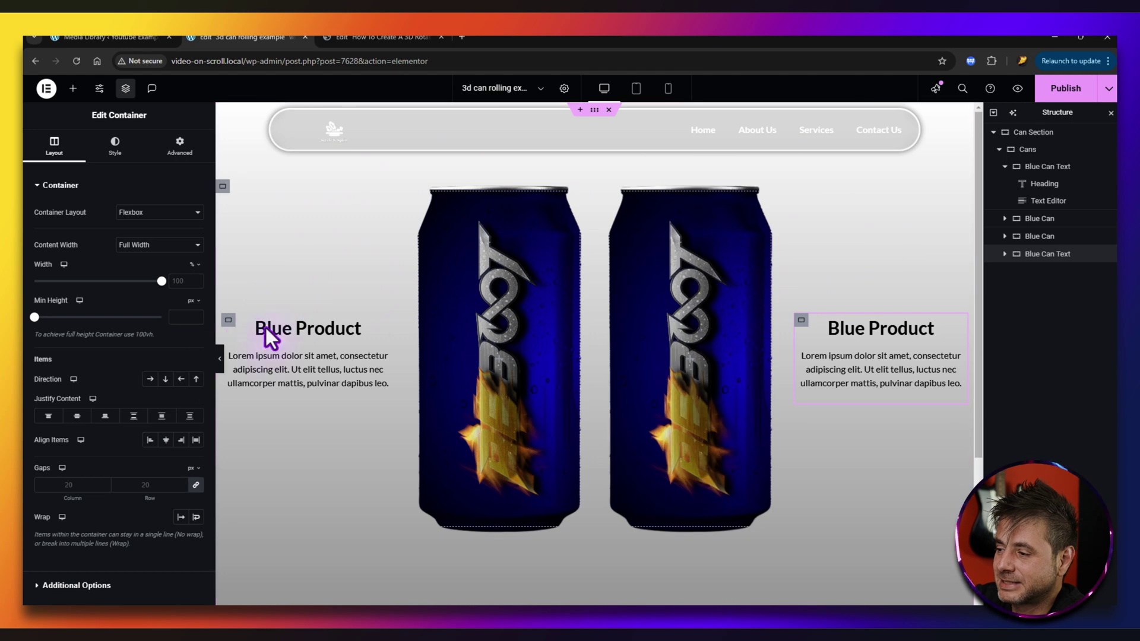
# Rename the second Blue Can container as Red Can
pyautogui.click(881, 328)
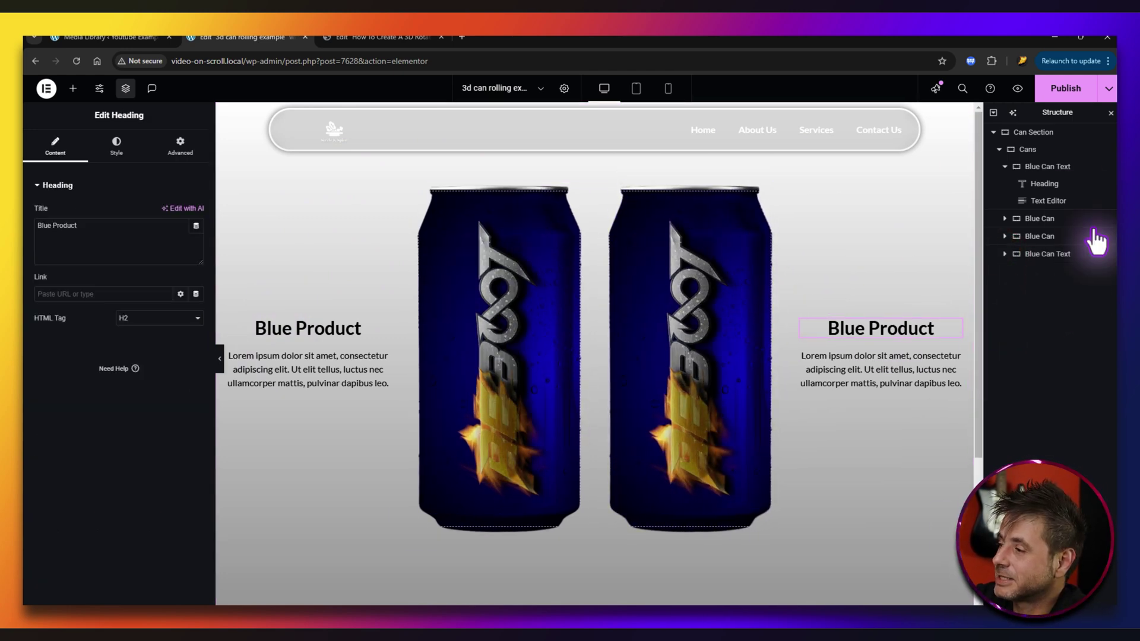
pyautogui.doubleClick(1034, 236)
pyautogui.click(1039, 235)
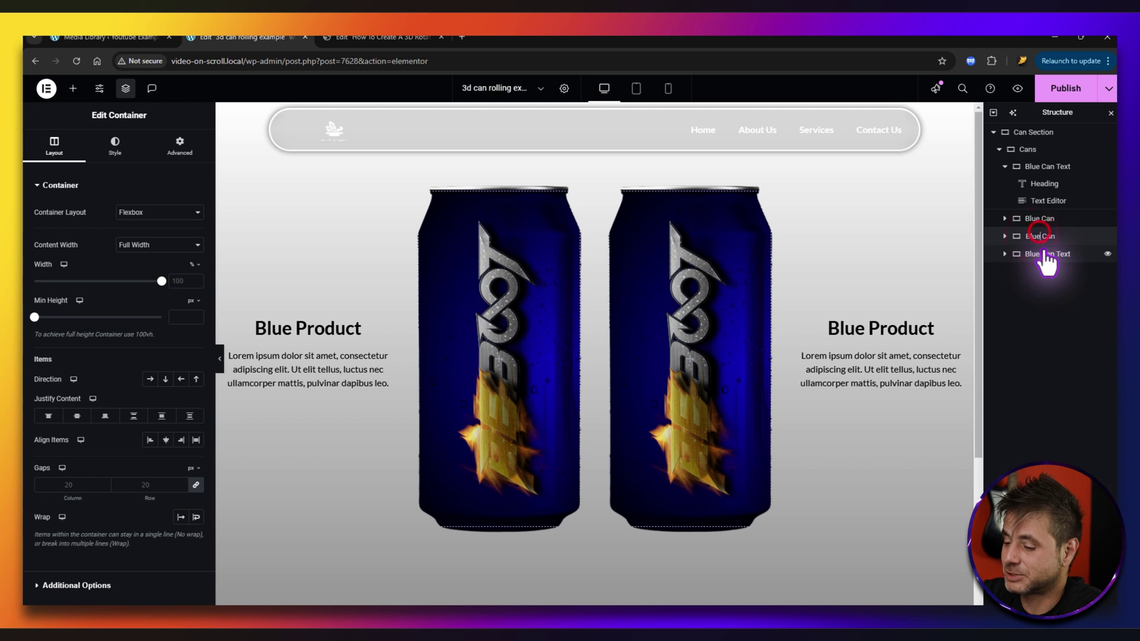
pyautogui.press('BackSpace')
pyautogui.press('BackSpace')
pyautogui.press('BackSpace')
pyautogui.press('BackSpace')
pyautogui.write('Red')
pyautogui.click(992, 318)
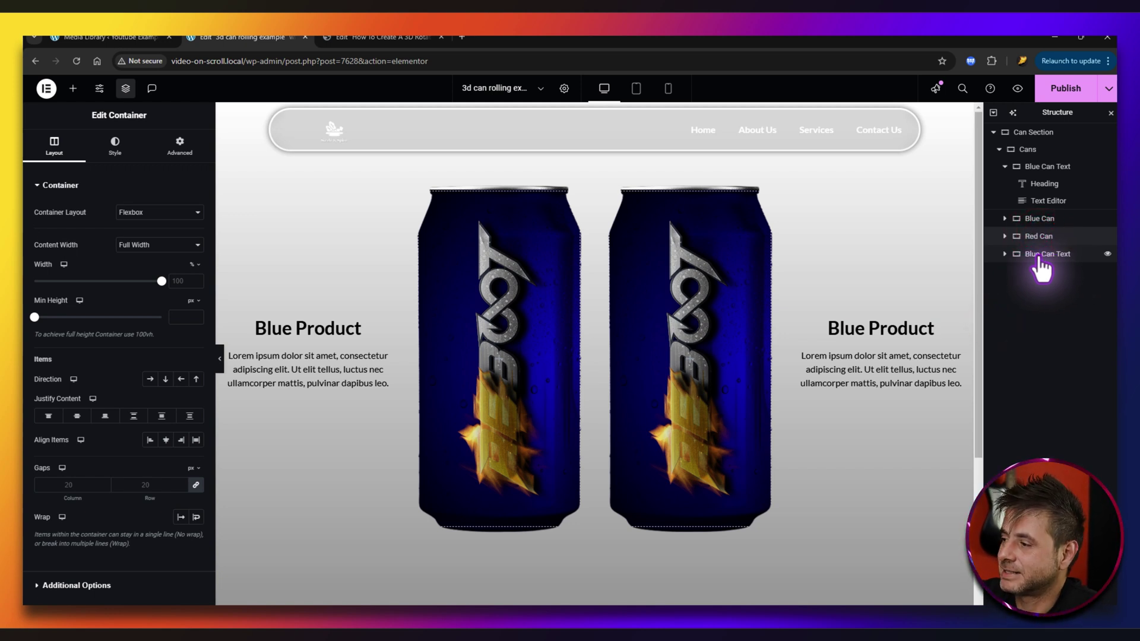
# Rename the copied text container as Red Can Text and change its heading to "Red Product"
pyautogui.doubleClick(1039, 254)
pyautogui.write('Red')
pyautogui.click(885, 330)
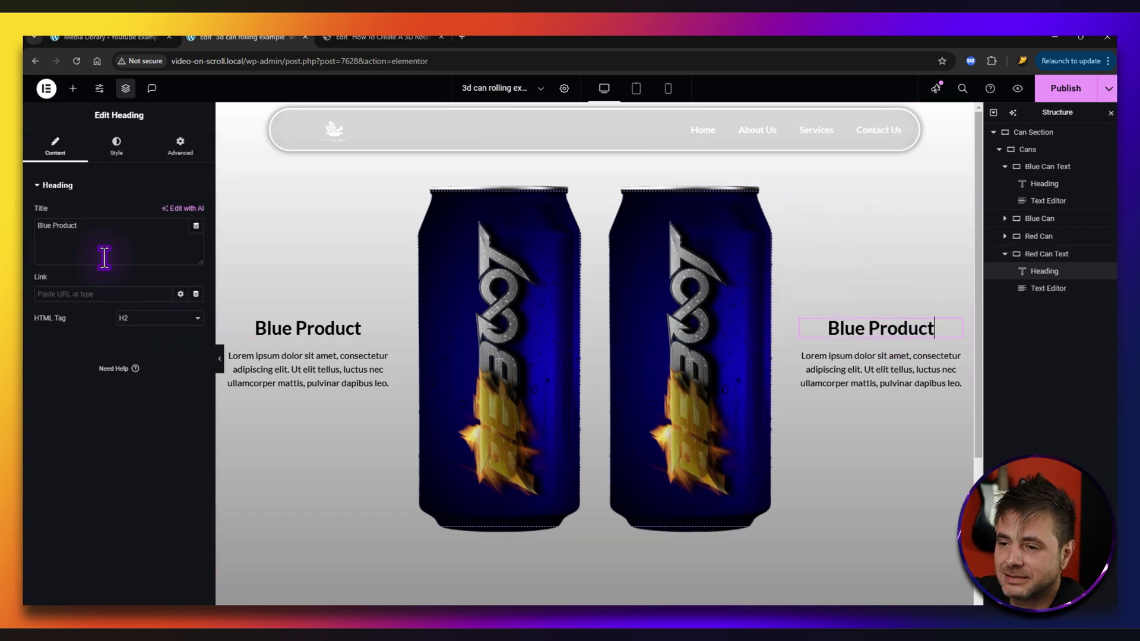
pyautogui.write('Red')
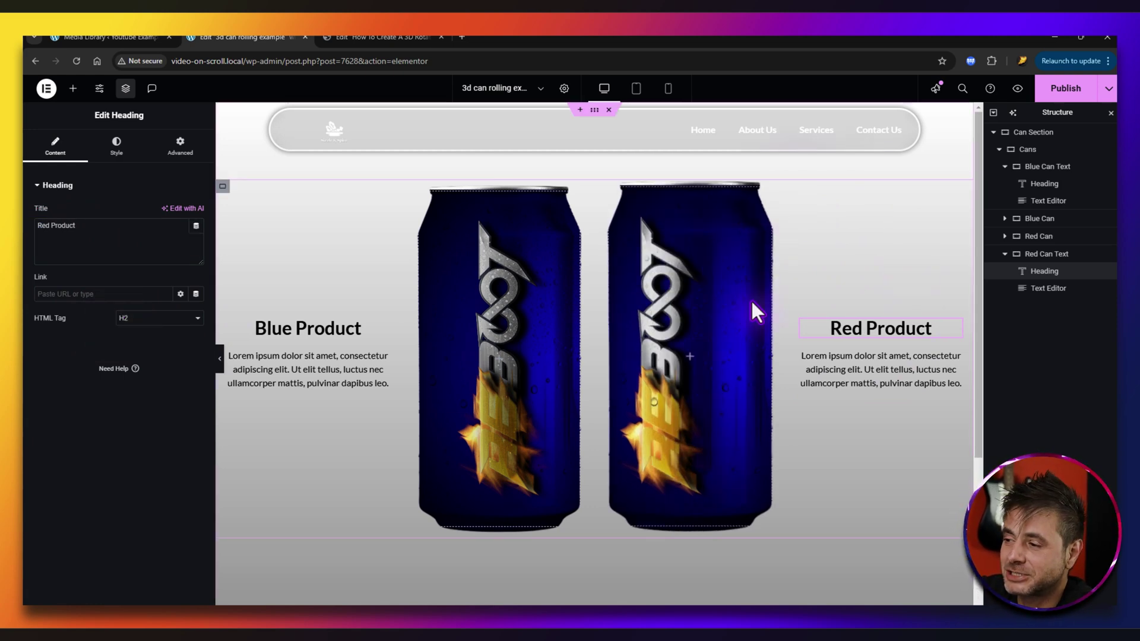
# Replace the Red Can container's normal-state overlay image with red-copy-1.png and set its position to Center Right
pyautogui.click(1050, 237)
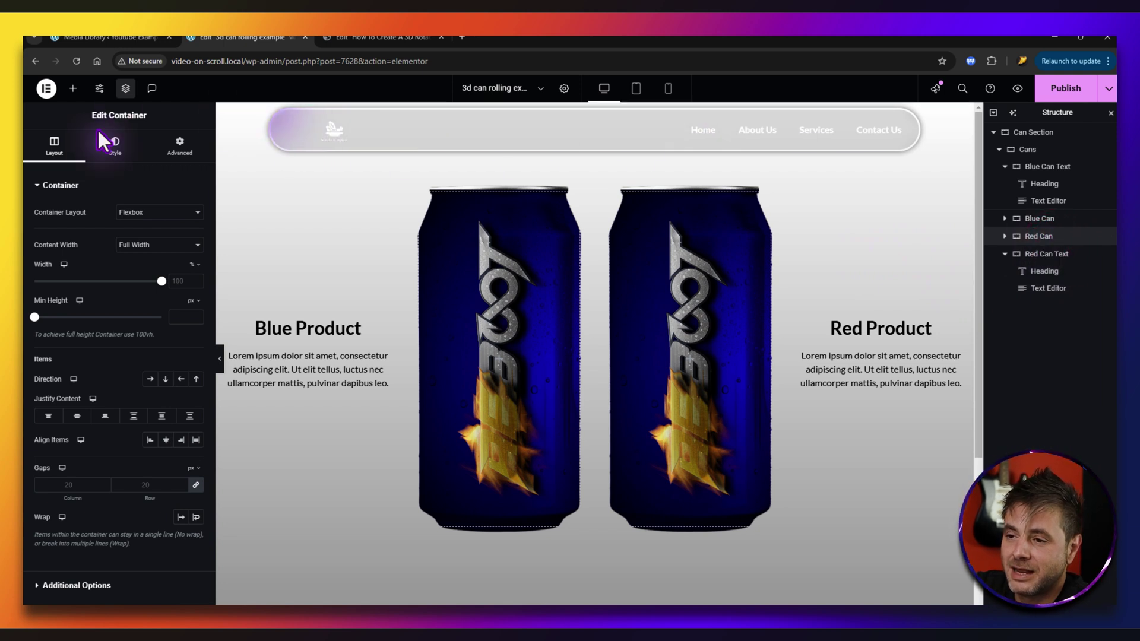
pyautogui.click(112, 149)
pyautogui.scroll(-4, 83, 248)
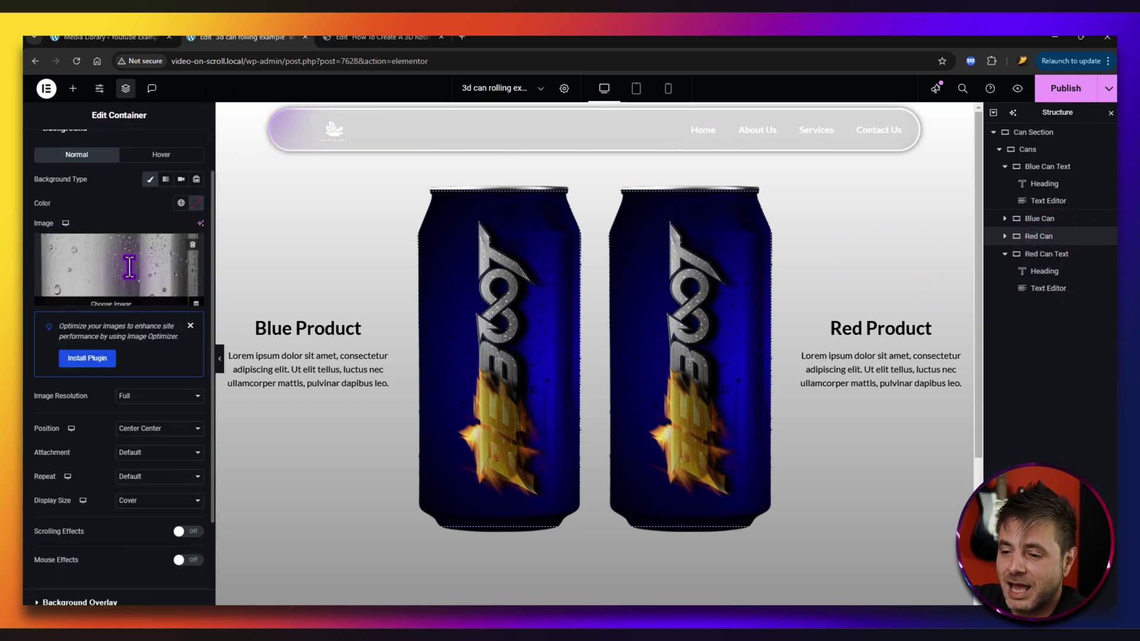
pyautogui.click(91, 476)
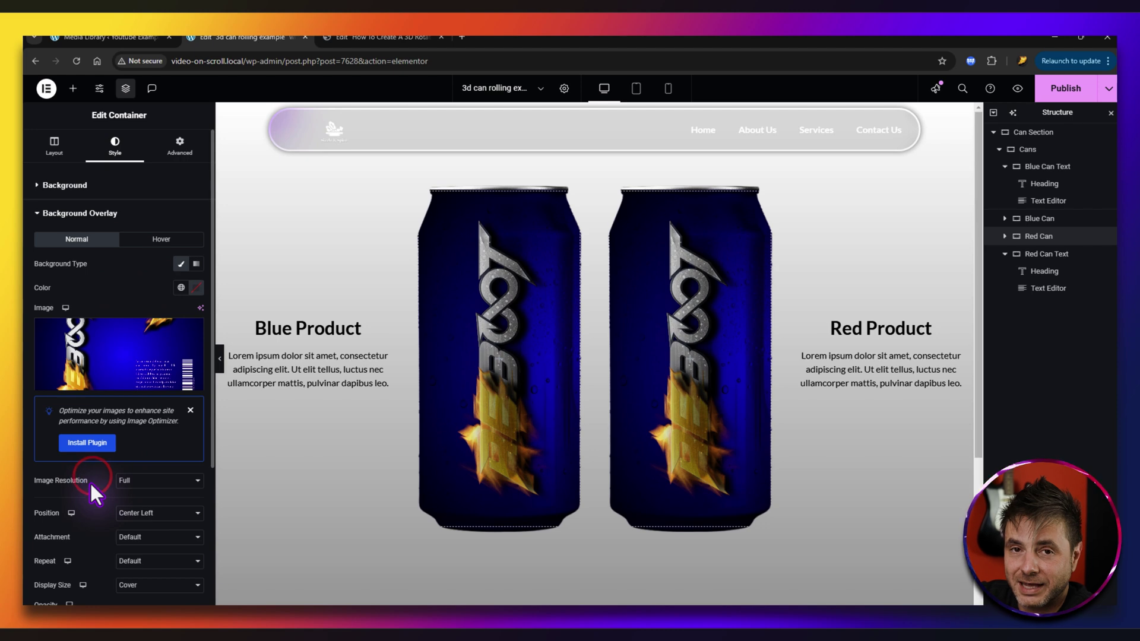
pyautogui.click(135, 356)
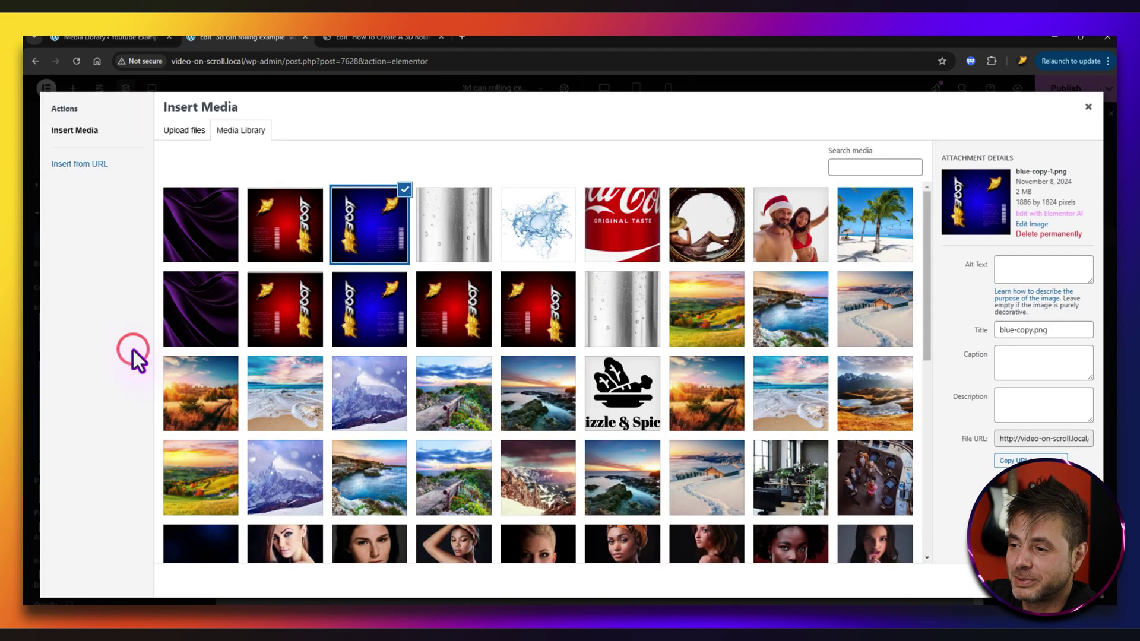
pyautogui.click(304, 221)
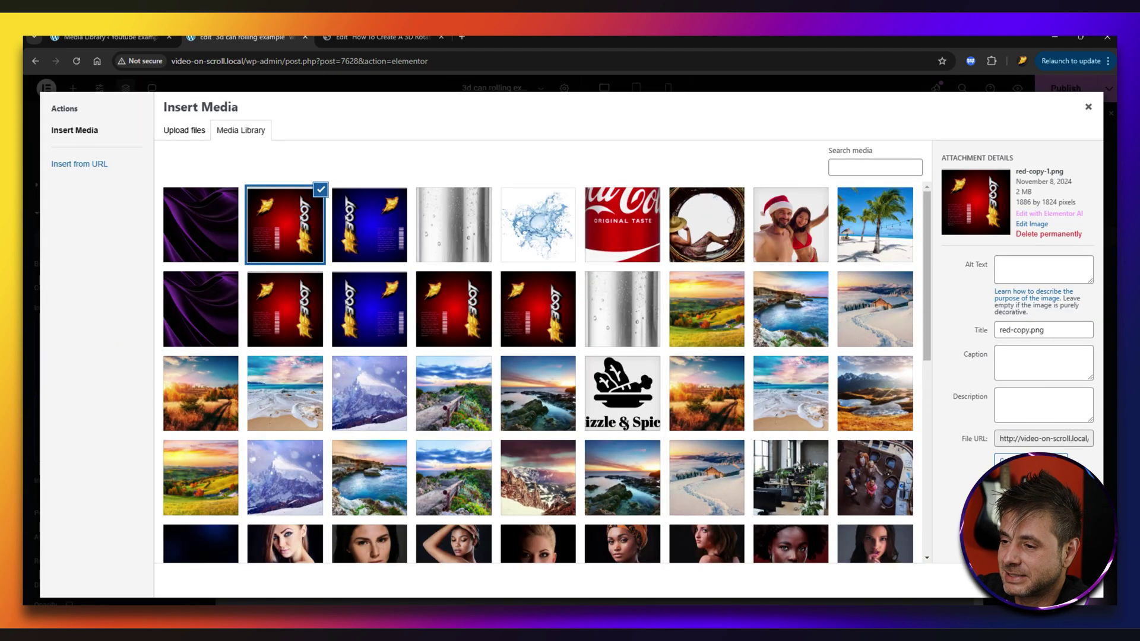
pyautogui.click(1063, 580)
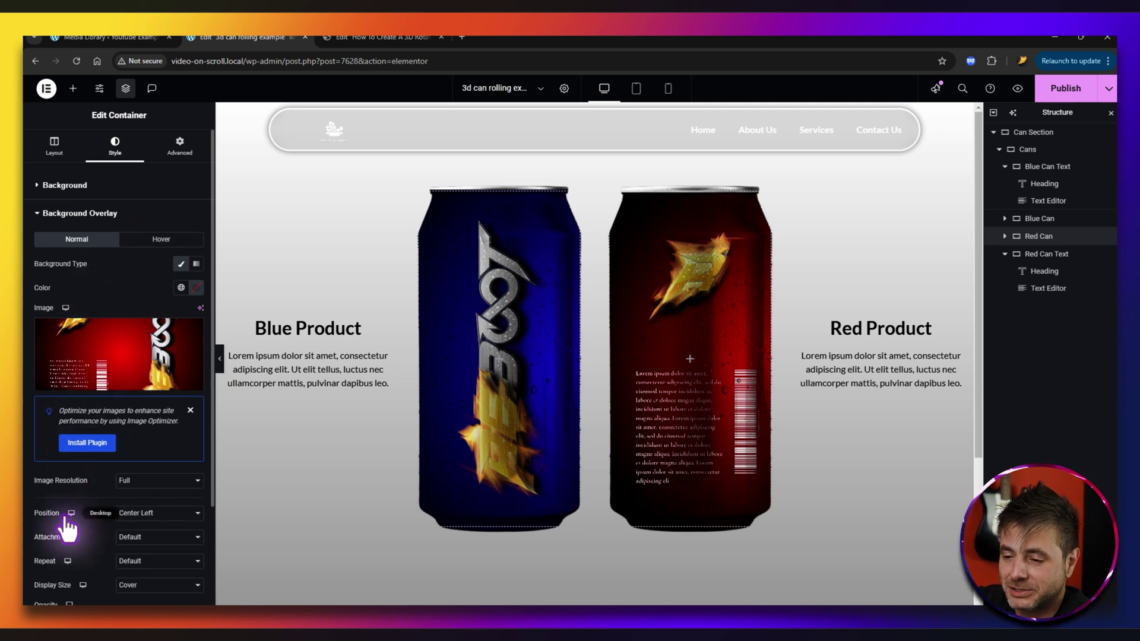
pyautogui.click(136, 516)
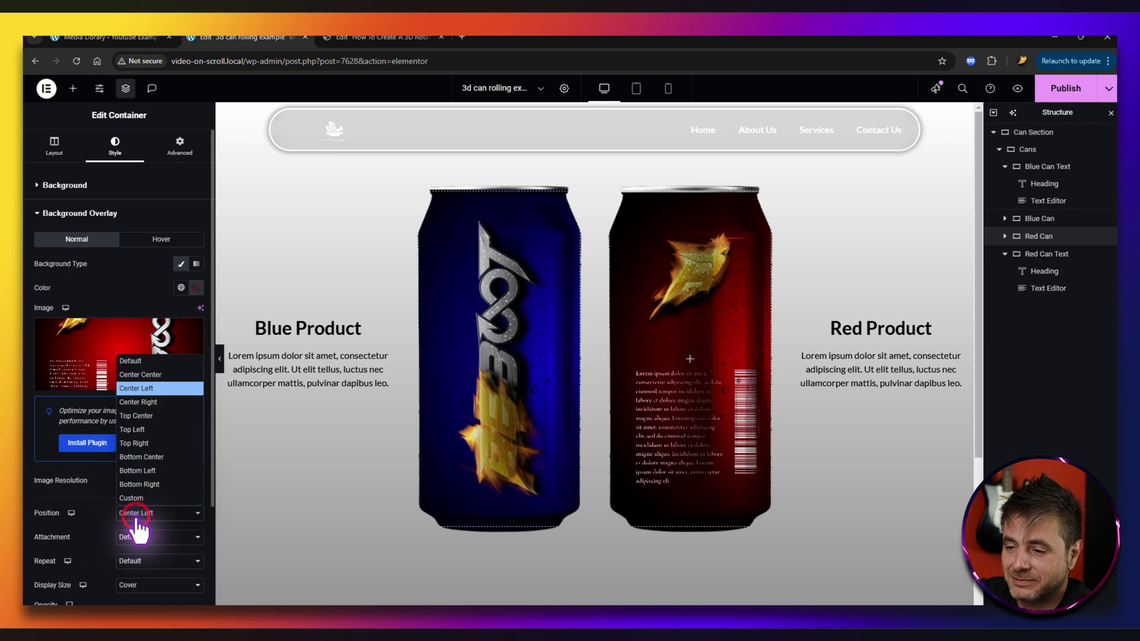
pyautogui.click(140, 402)
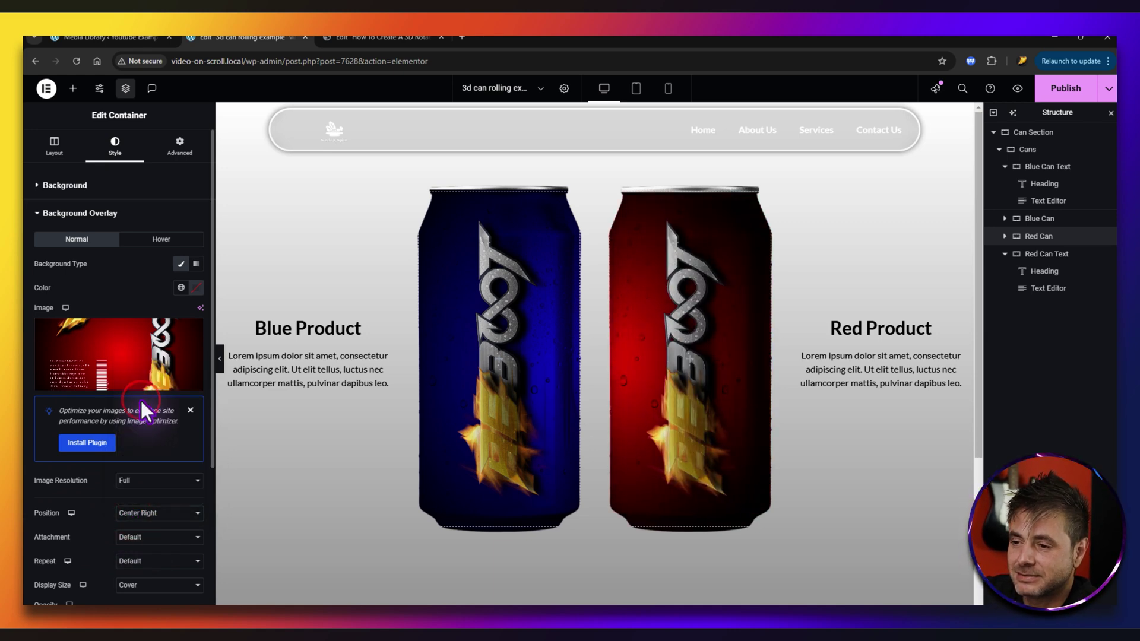
# Replace the Red Can container's hover-state overlay image with the red label image, set its position to Center Left, and test the hover effect
pyautogui.click(158, 239)
pyautogui.click(91, 343)
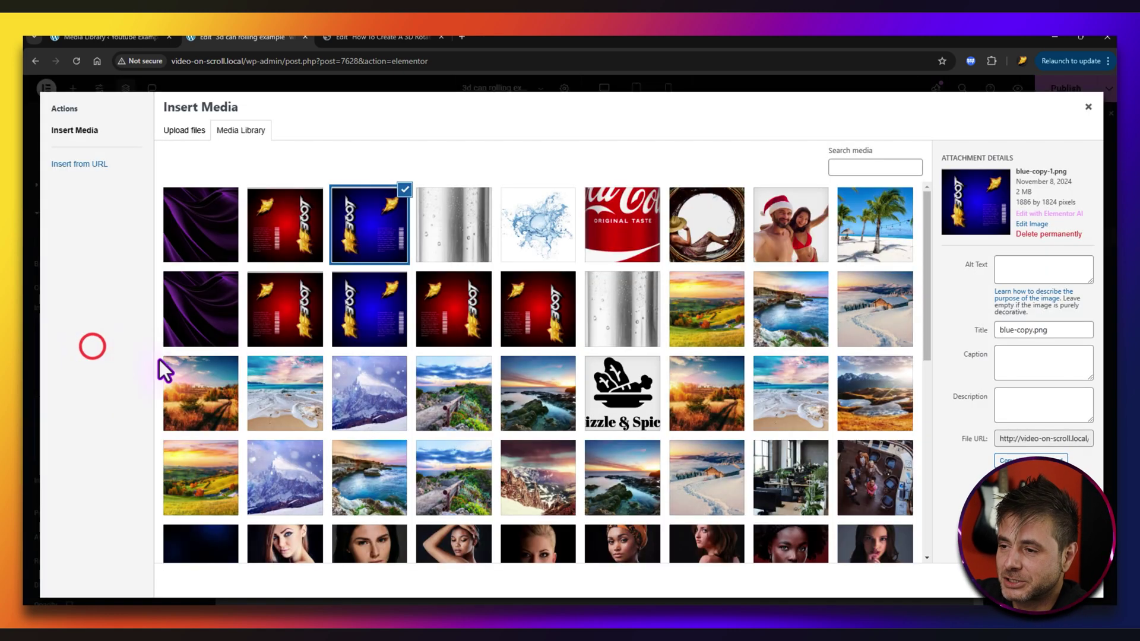
pyautogui.click(304, 231)
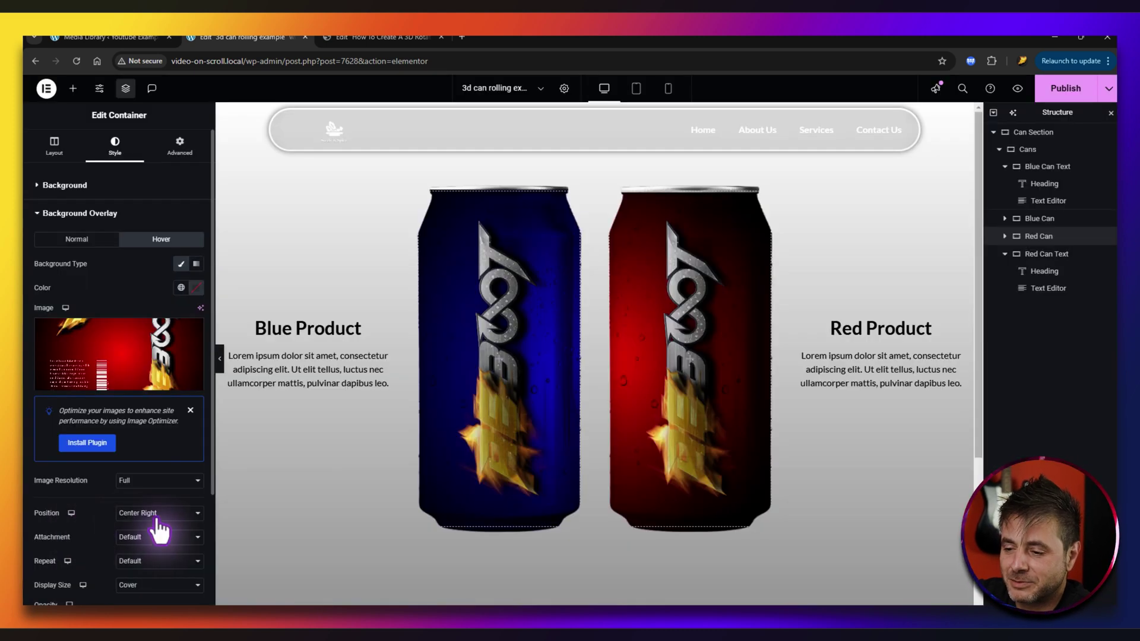
pyautogui.click(158, 517)
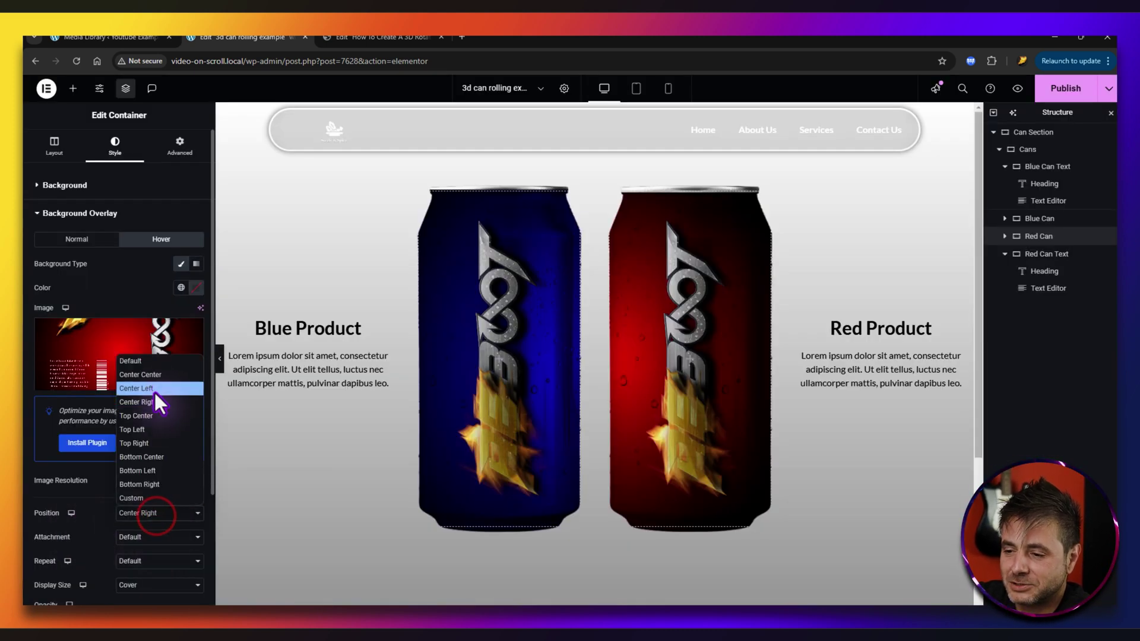
pyautogui.click(152, 385)
pyautogui.moveTo(468, 417)
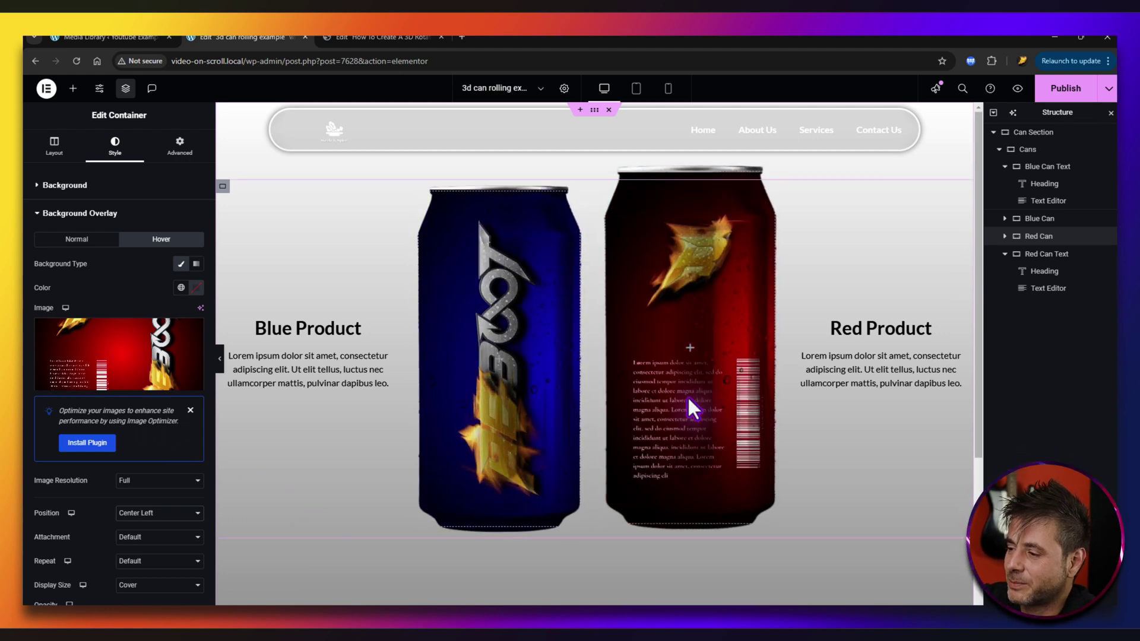
pyautogui.moveTo(679, 397)
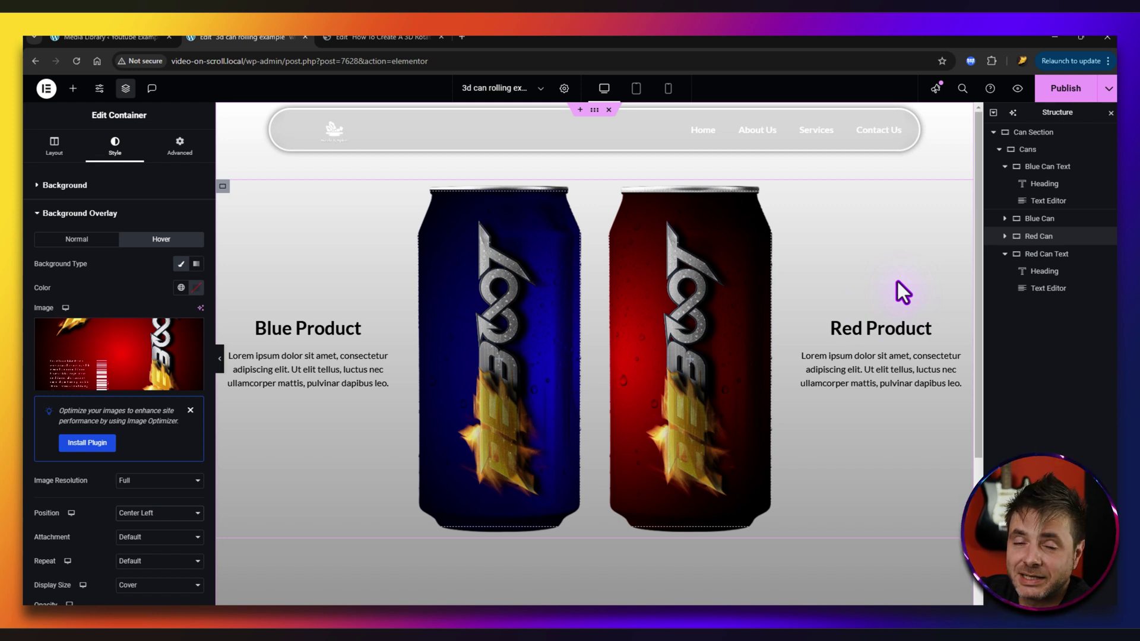
# Examine the can section's responsive layout in tablet and mobile views, checking the stacking order of the cans and their text
pyautogui.click(634, 89)
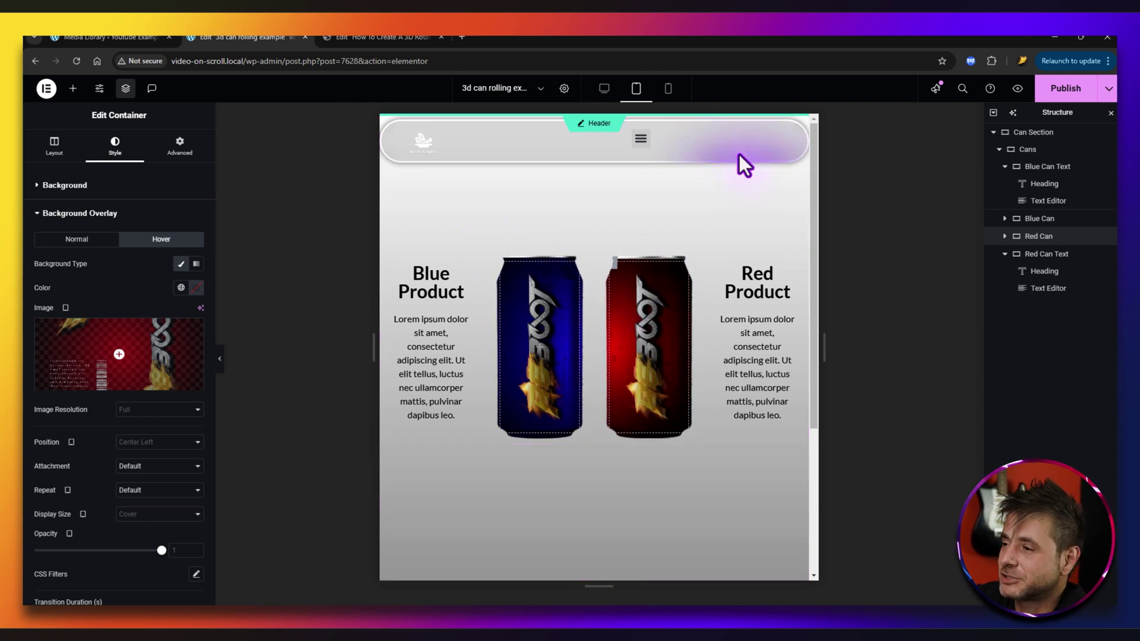
pyautogui.click(668, 89)
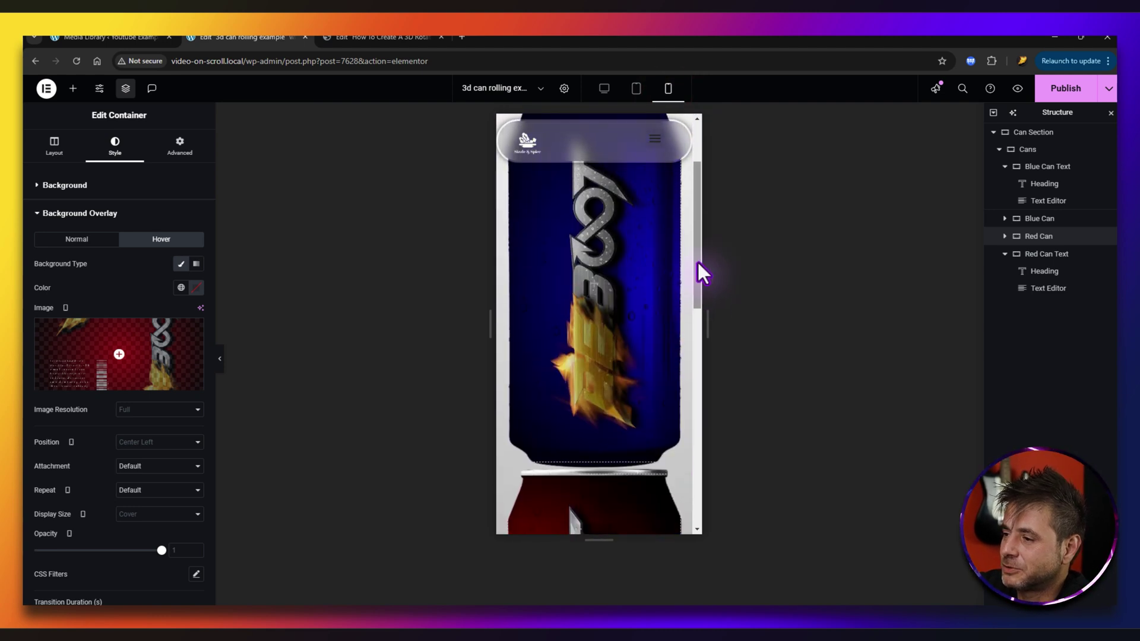
pyautogui.scroll(2, 701, 272)
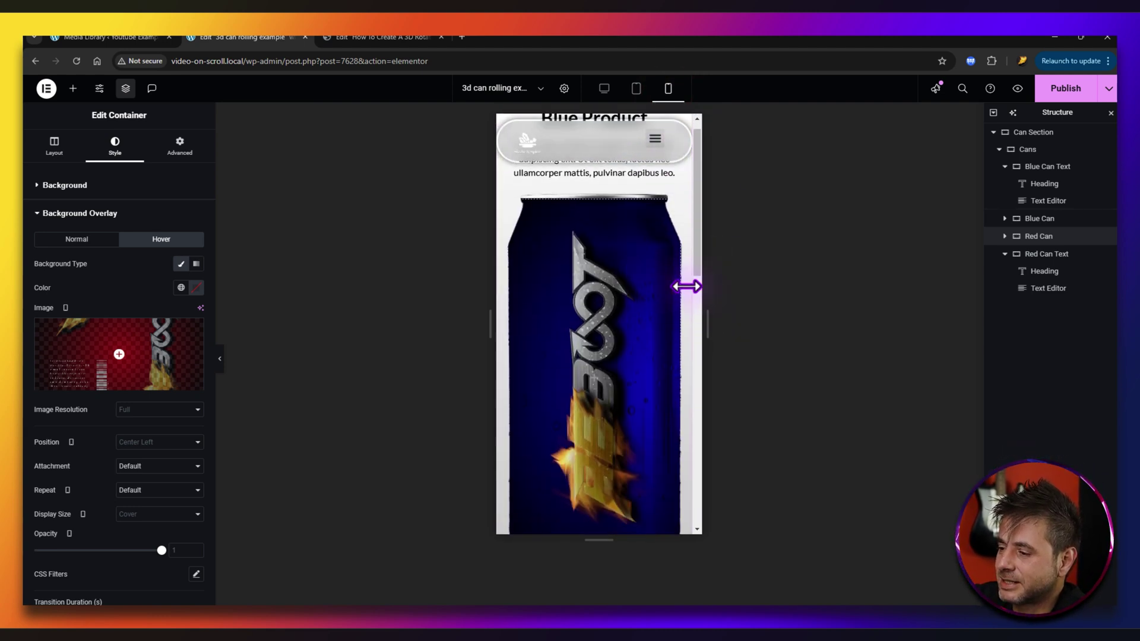
pyautogui.scroll(-10, 687, 287)
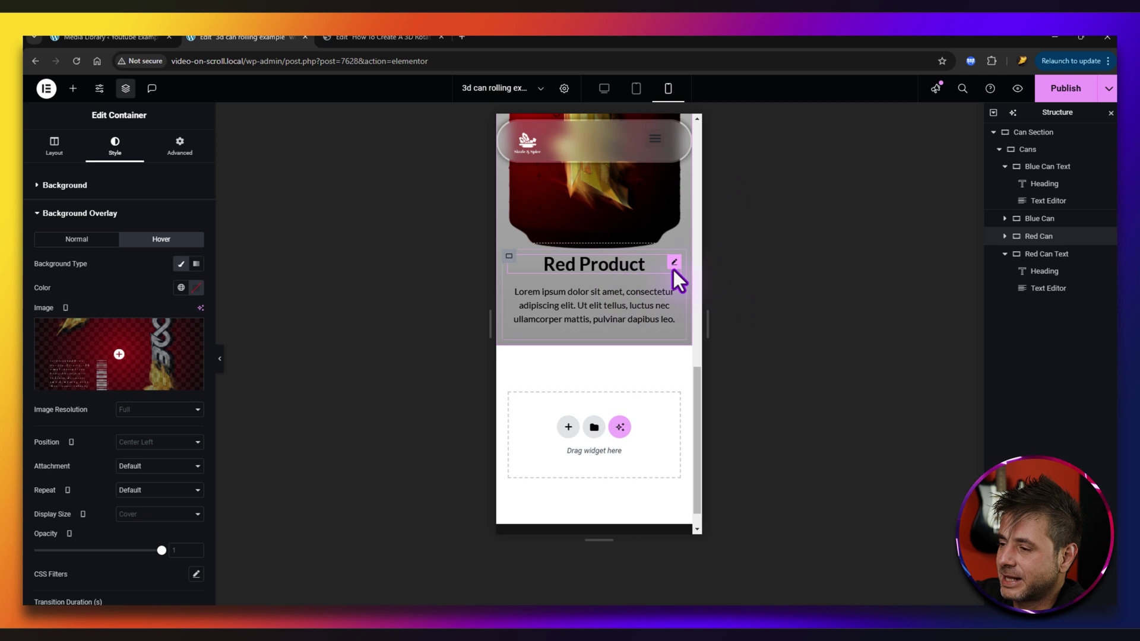
pyautogui.scroll(10, 707, 304)
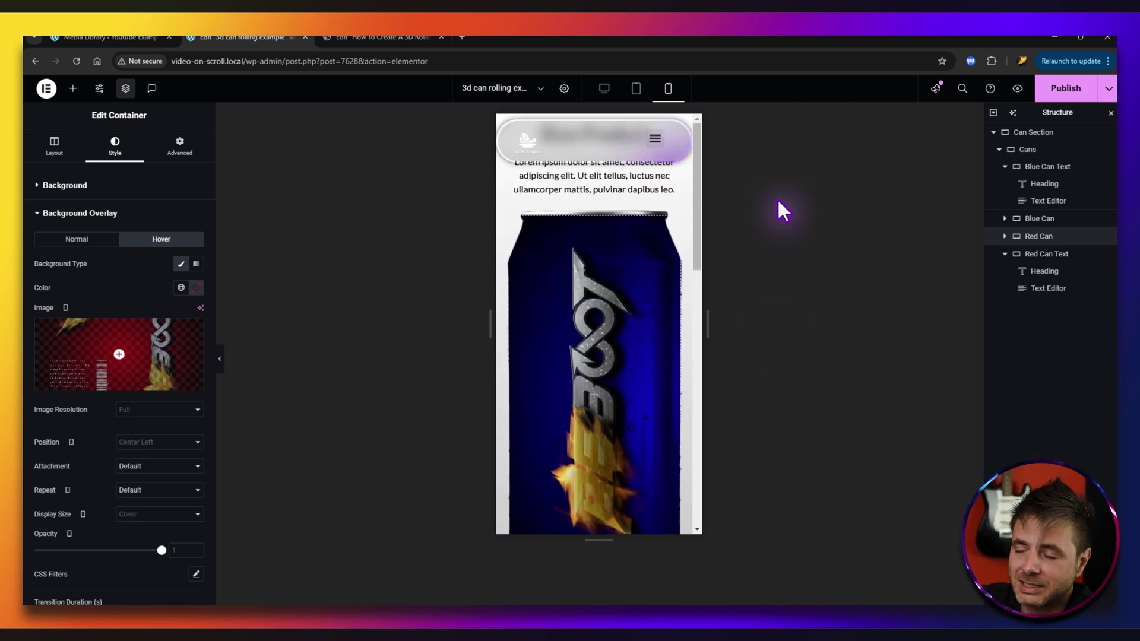
pyautogui.scroll(-5, 649, 330)
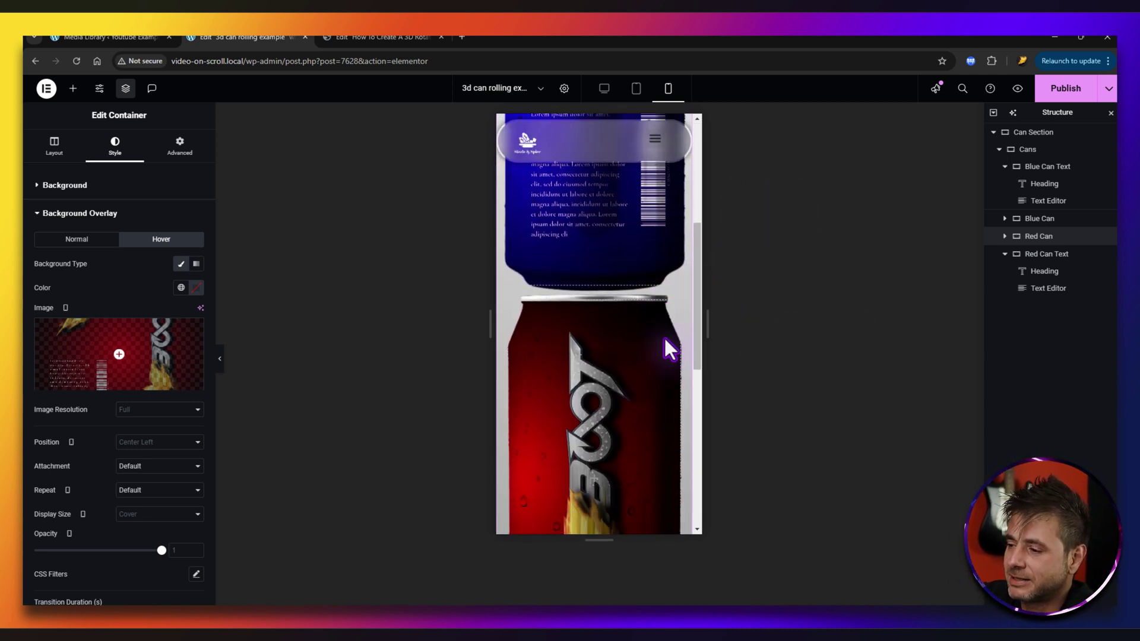
pyautogui.scroll(-5, 664, 336)
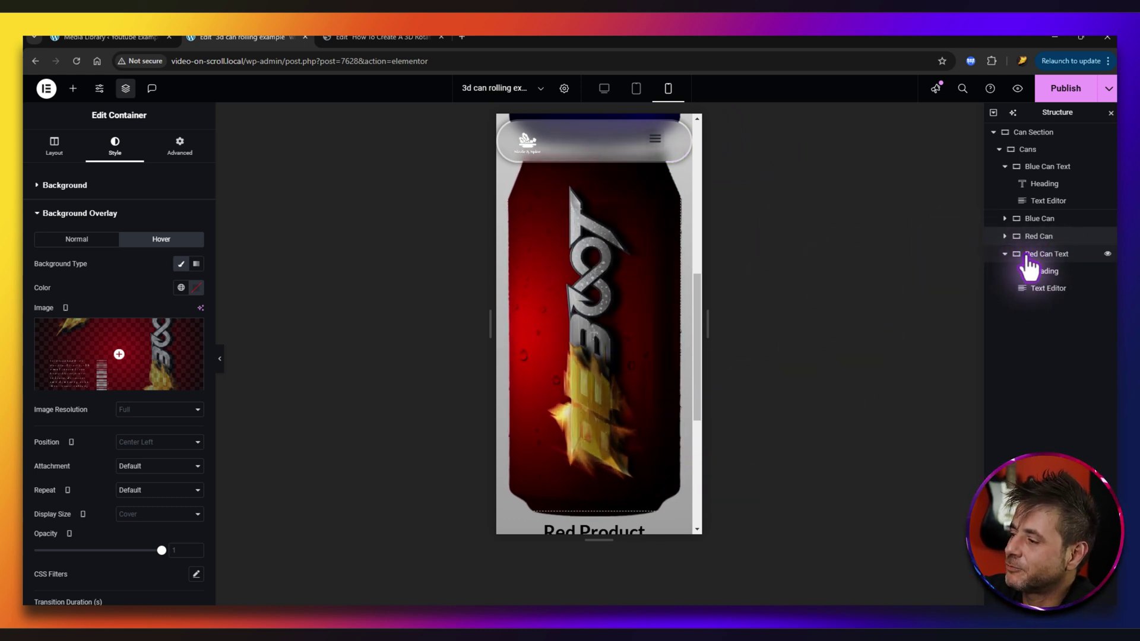
# Set the Red Can Text container's custom order to 3 for the mobile layout
pyautogui.click(1063, 256)
pyautogui.click(182, 144)
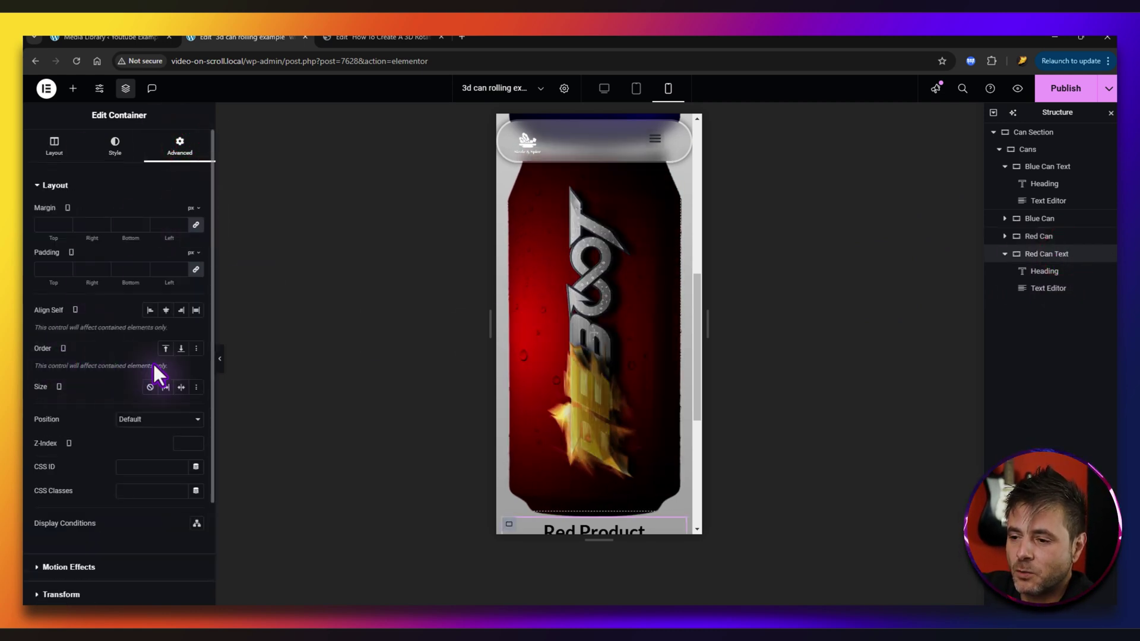
pyautogui.click(196, 350)
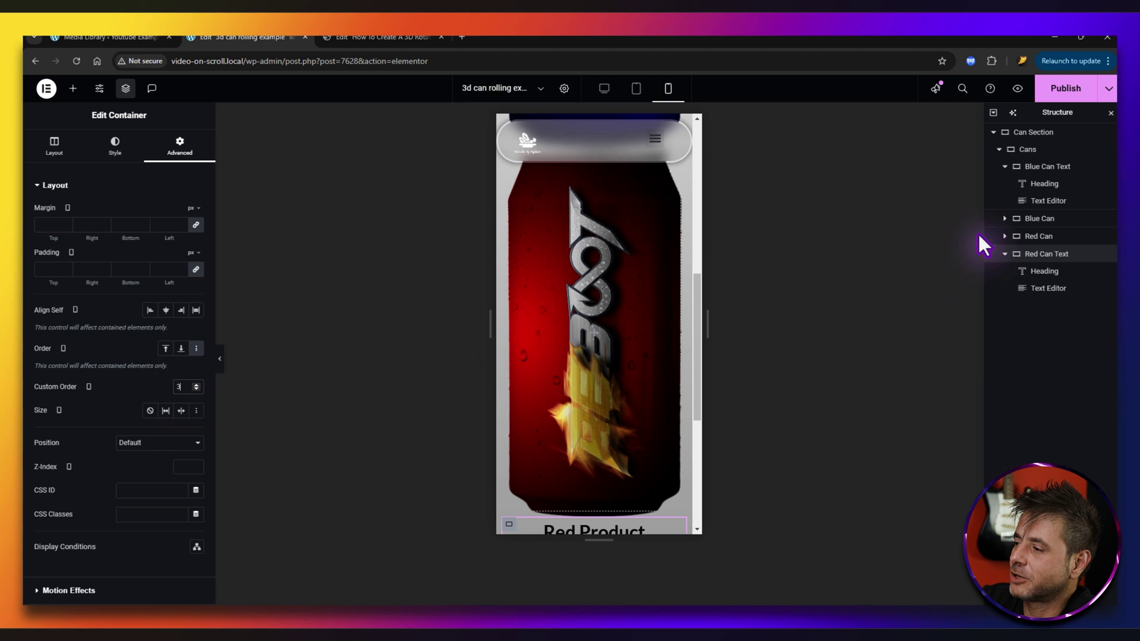
# Set the Red Can container's custom order to 4 for mobile and check the stacking of the red product text and can
pyautogui.click(1033, 237)
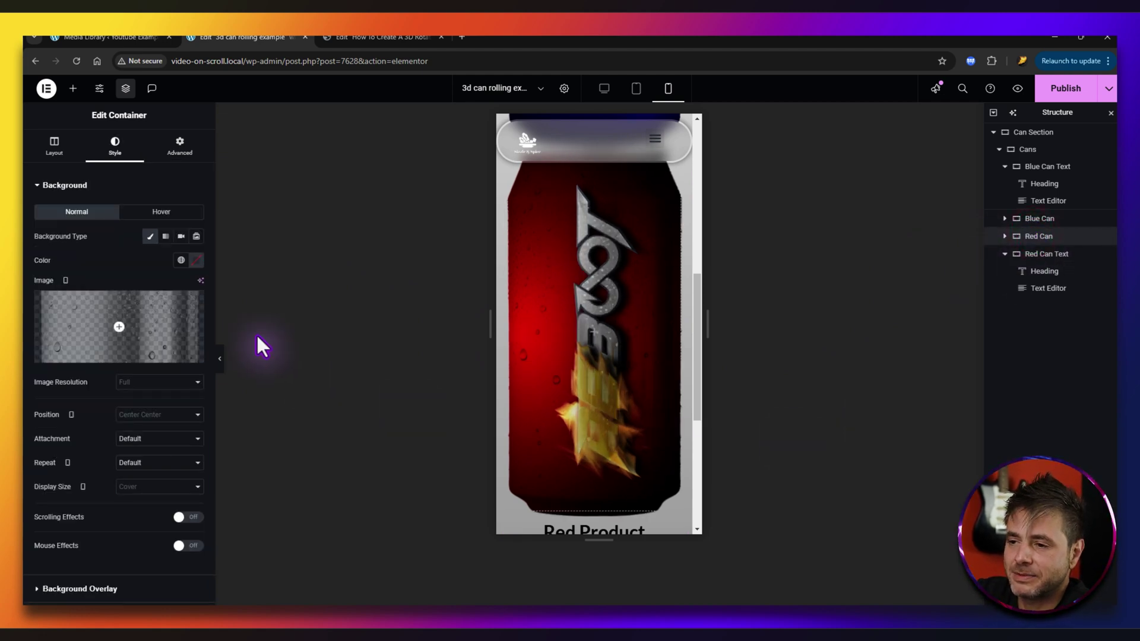
pyautogui.click(179, 144)
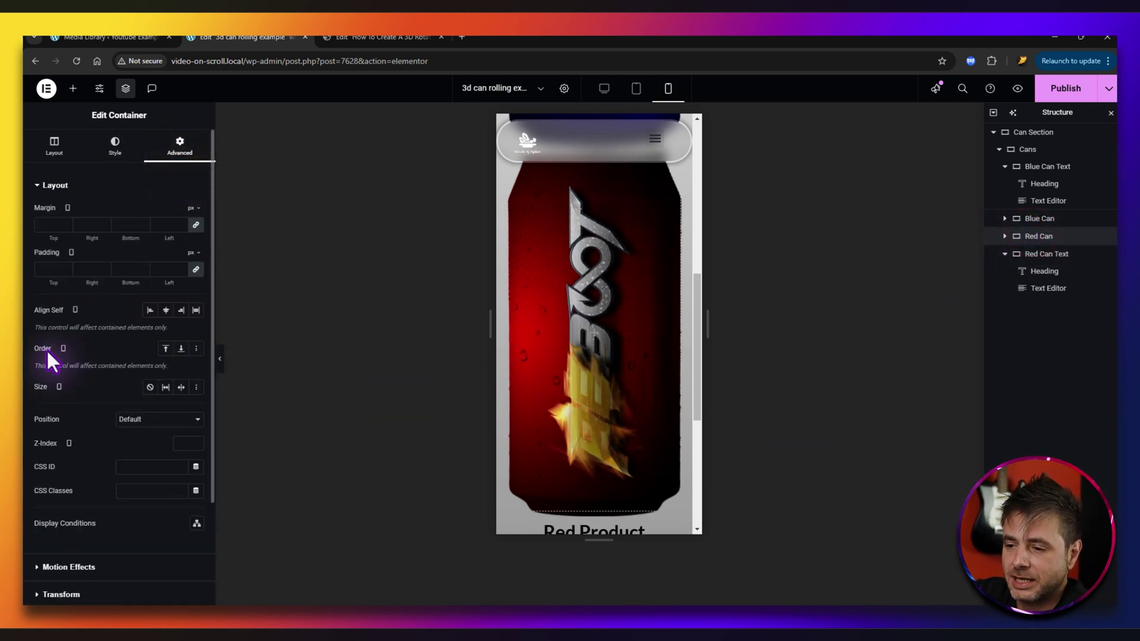
pyautogui.click(192, 349)
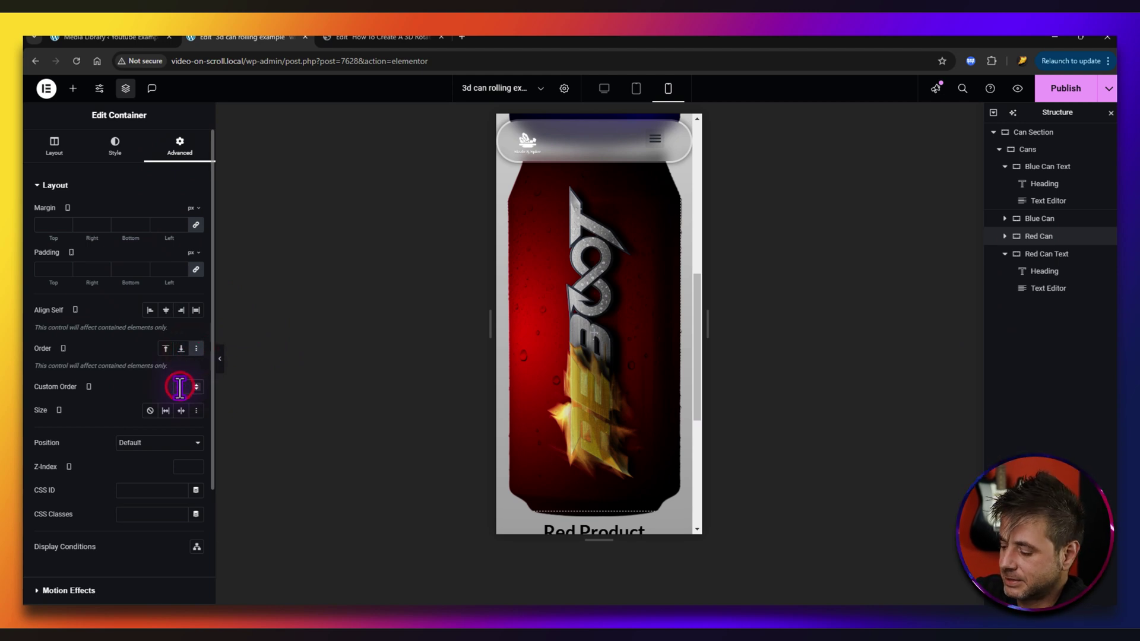
pyautogui.write('4')
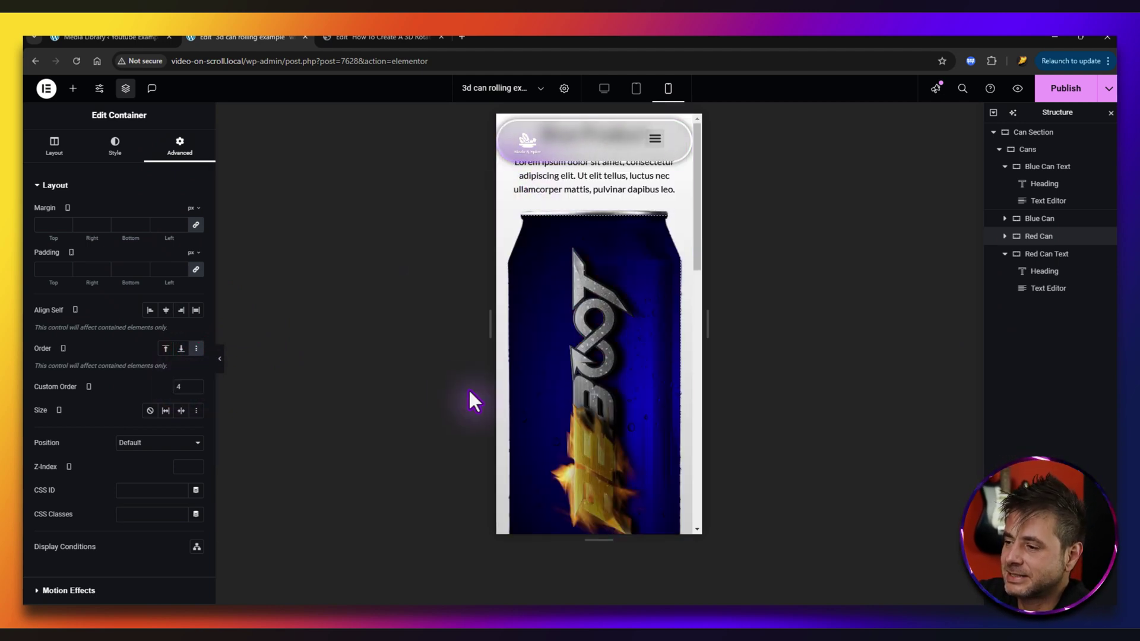
pyautogui.scroll(-6, 675, 382)
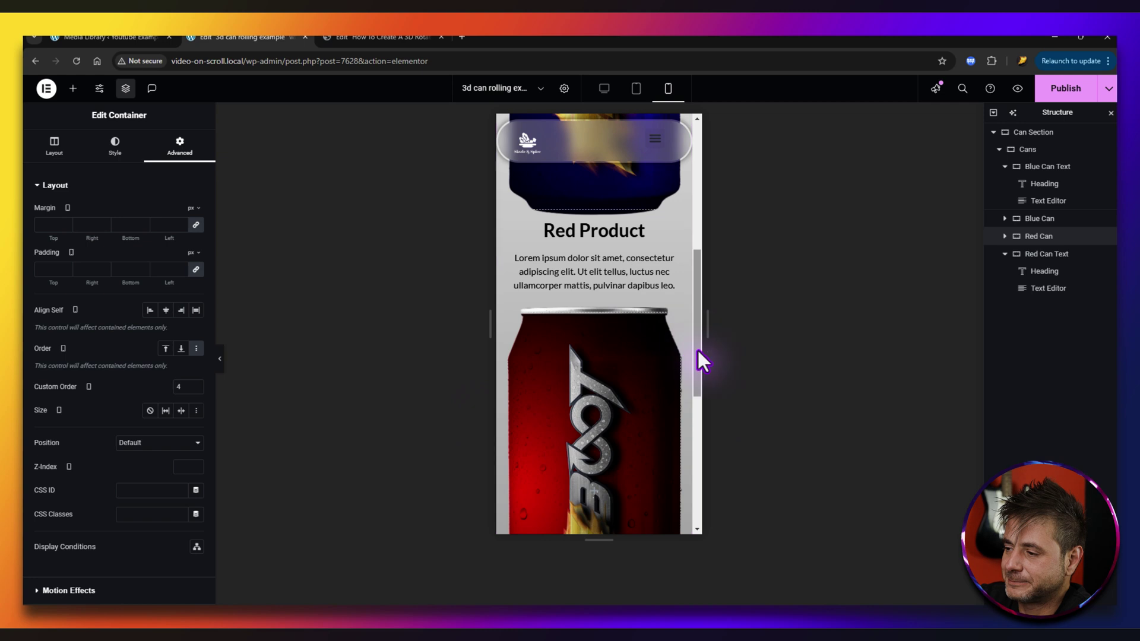
pyautogui.scroll(-2, 697, 350)
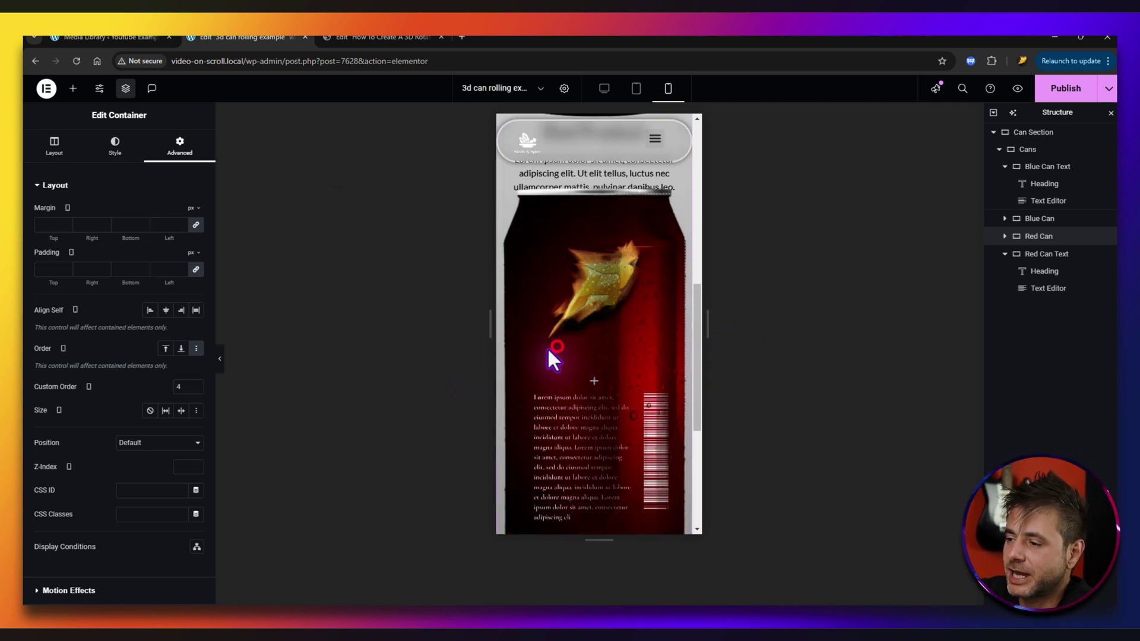
# Set the Red Can container's mobile width to 200 px and compare its size with the blue can
pyautogui.click(122, 142)
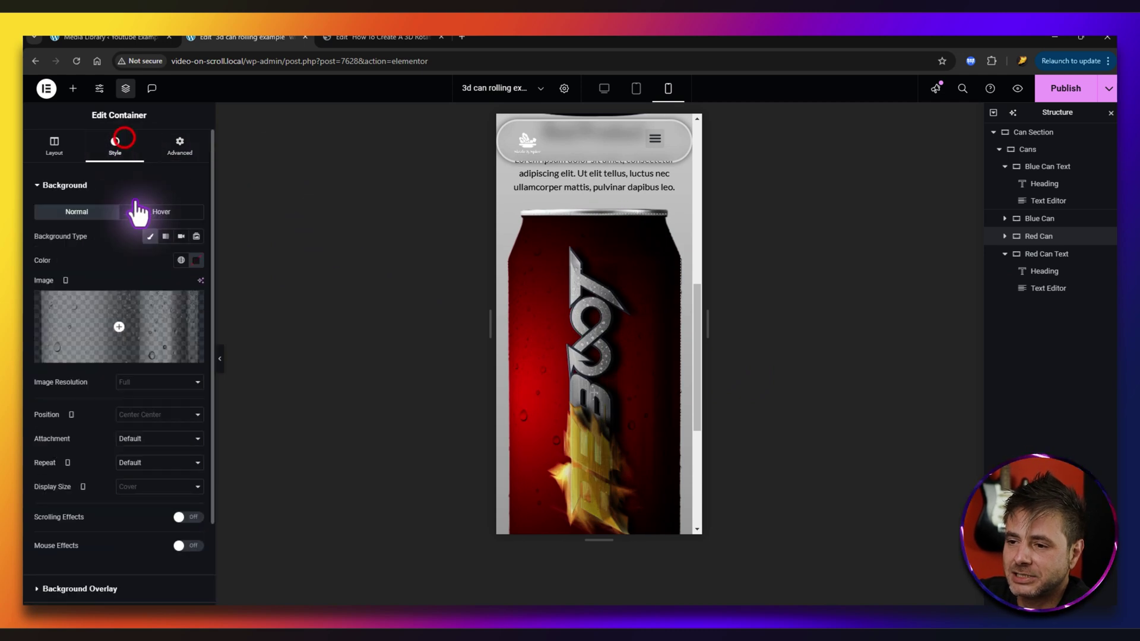
pyautogui.click(56, 147)
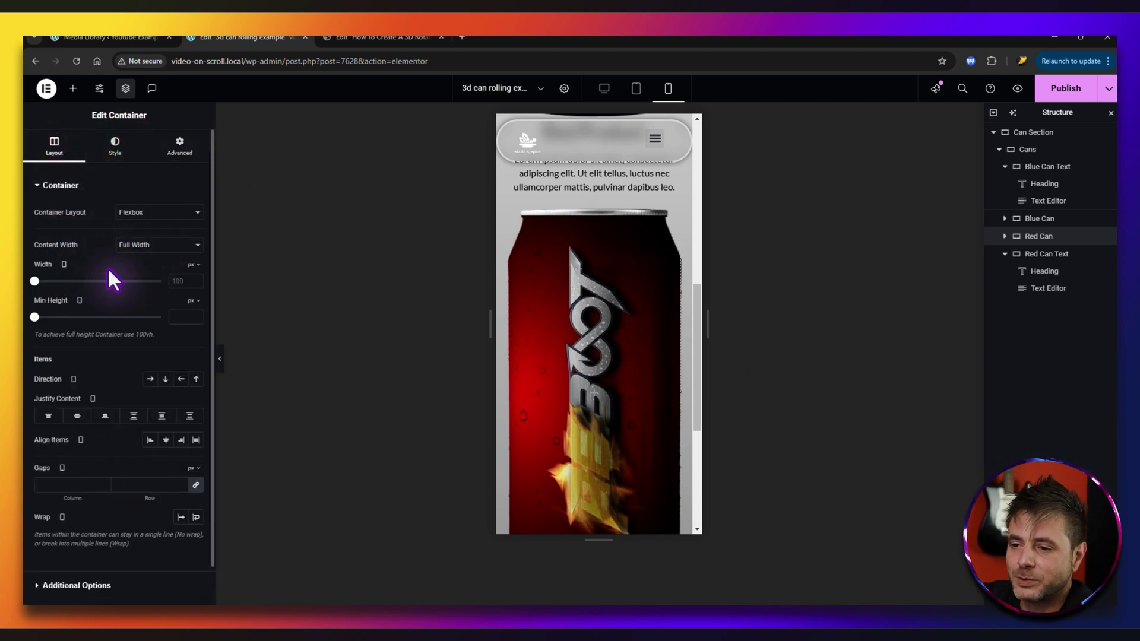
pyautogui.moveTo(34, 279)
pyautogui.mouseDown()
pyautogui.moveTo(48, 278)
pyautogui.moveTo(35, 280)
pyautogui.mouseUp()
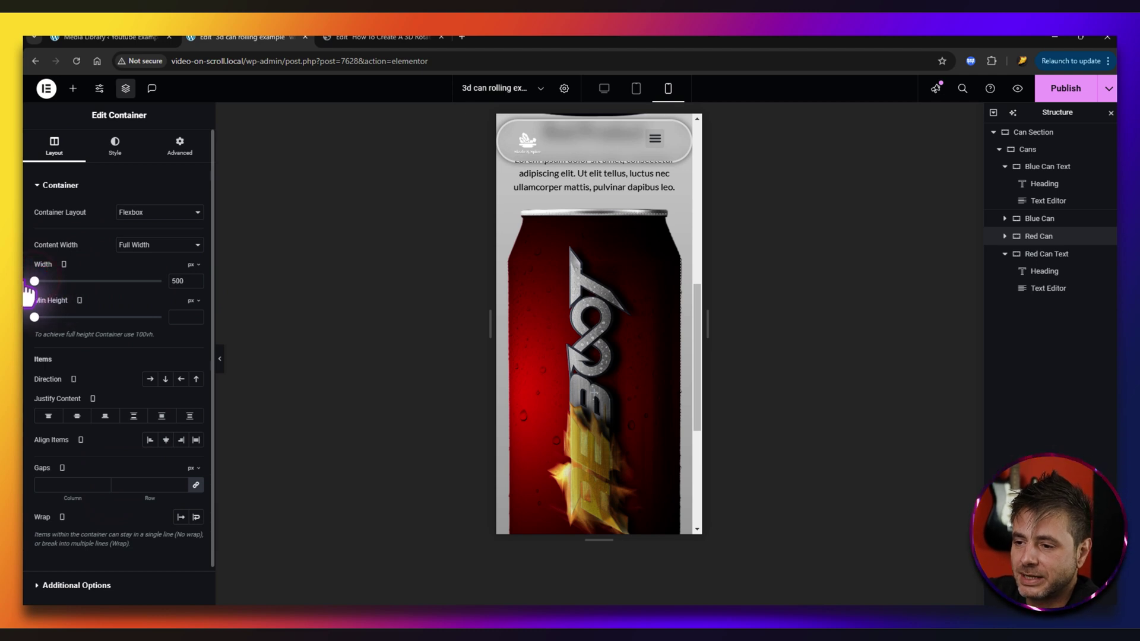
pyautogui.doubleClick(179, 279)
pyautogui.write('200')
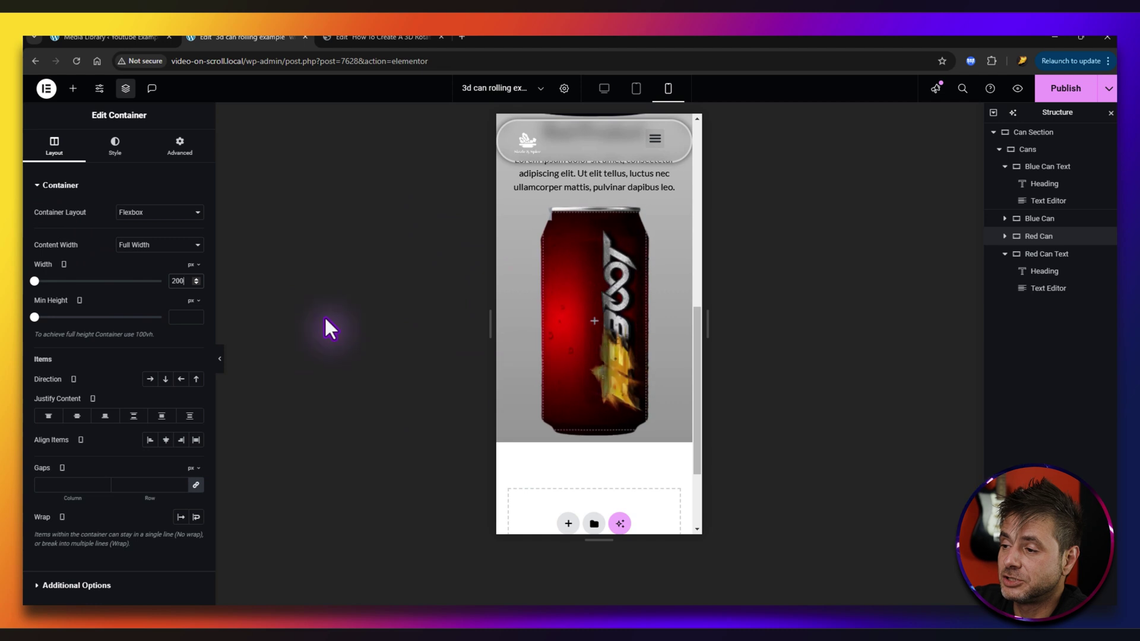
pyautogui.scroll(5, 578, 419)
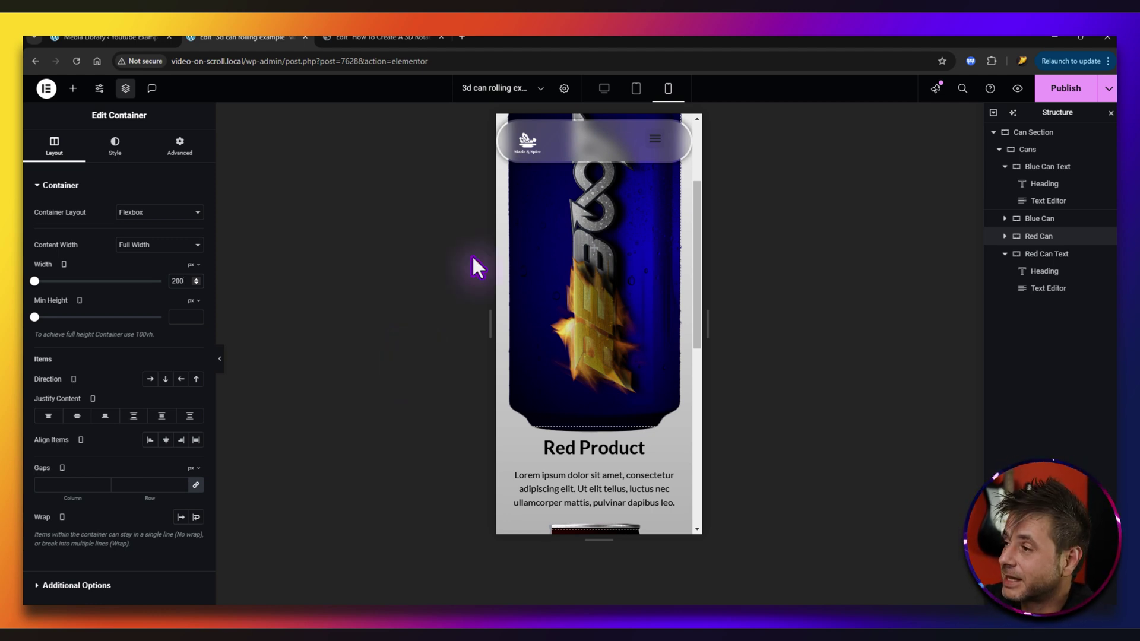
# Publish the page and return from the desktop preview to the editing view
pyautogui.click(1066, 88)
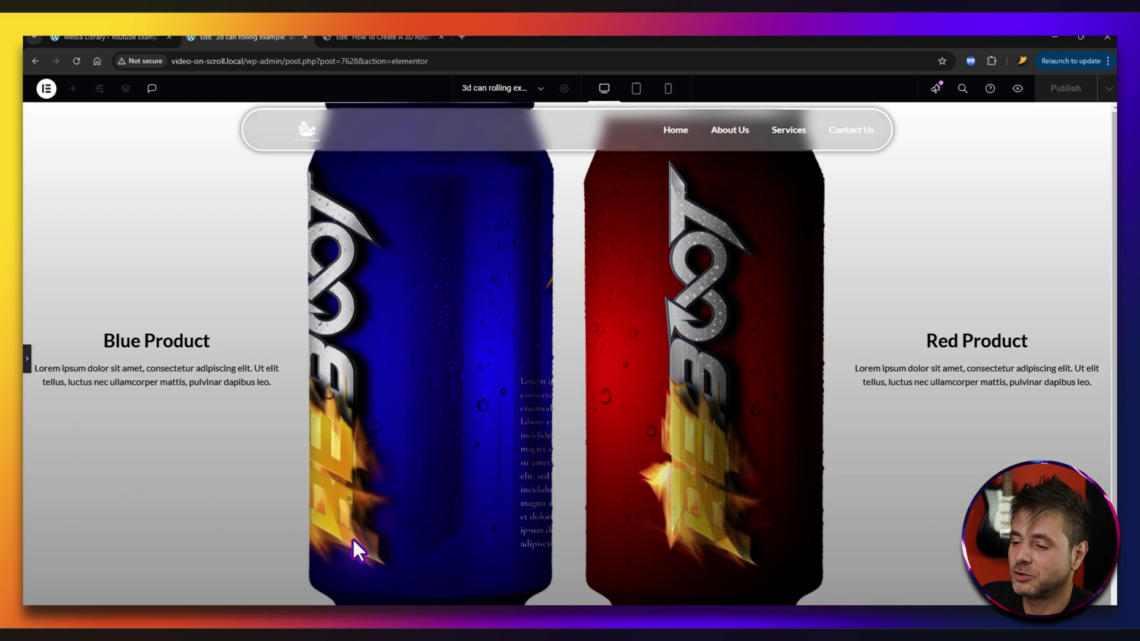
pyautogui.hotkey('ctrl', 'p')
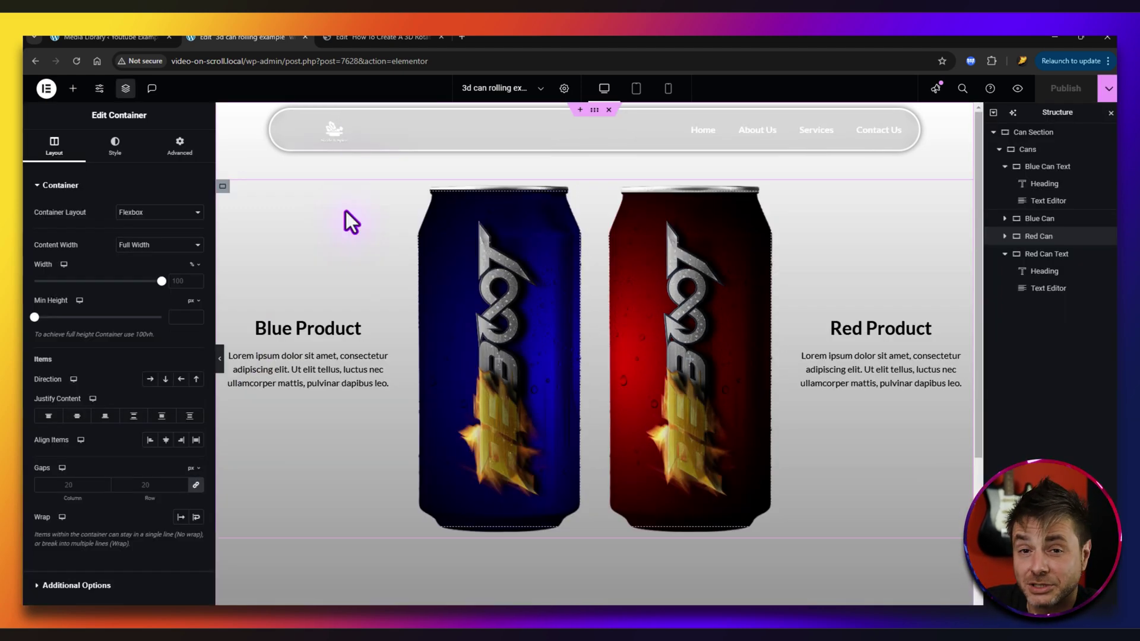